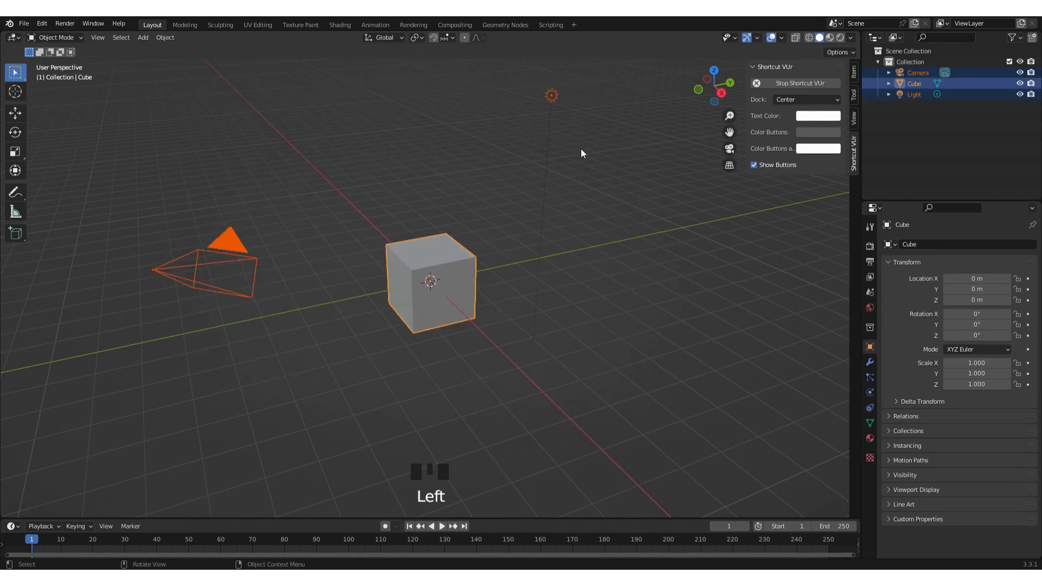
Delete the default scene objects and add the Christmas ornament picture as a reference image in the right orthographic view
{"action": "key", "text": "Delete"}
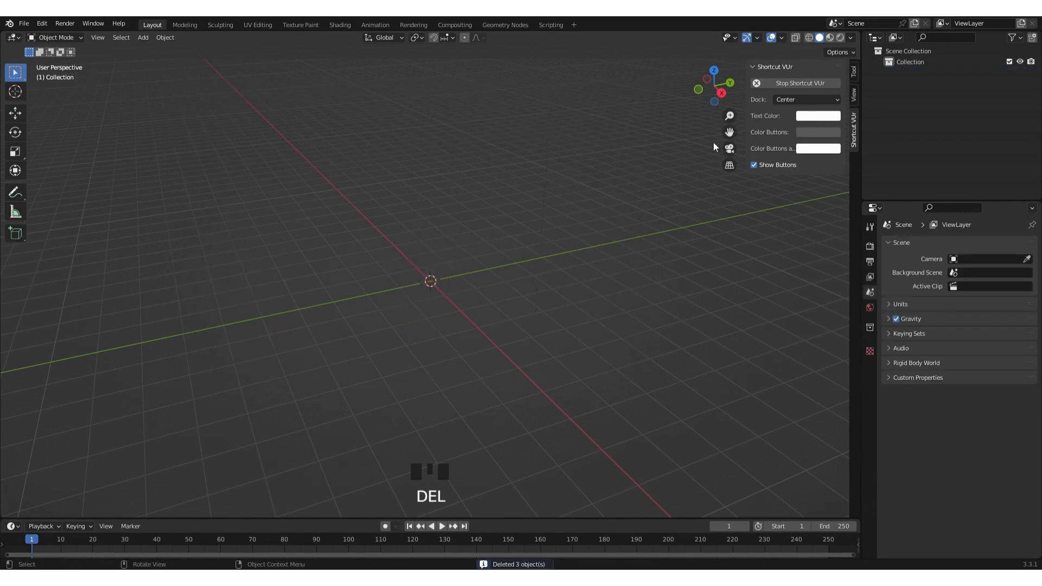
{"action": "left_click", "coordinate": [721, 93]}
{"action": "key", "text": "shift+a"}
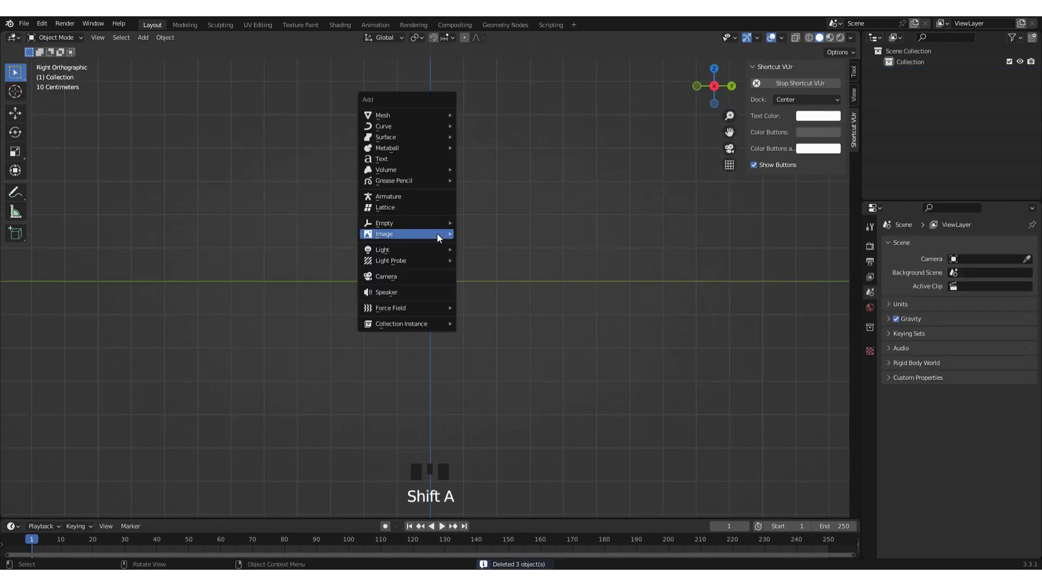
{"action": "mouse_move", "coordinate": [438, 234]}
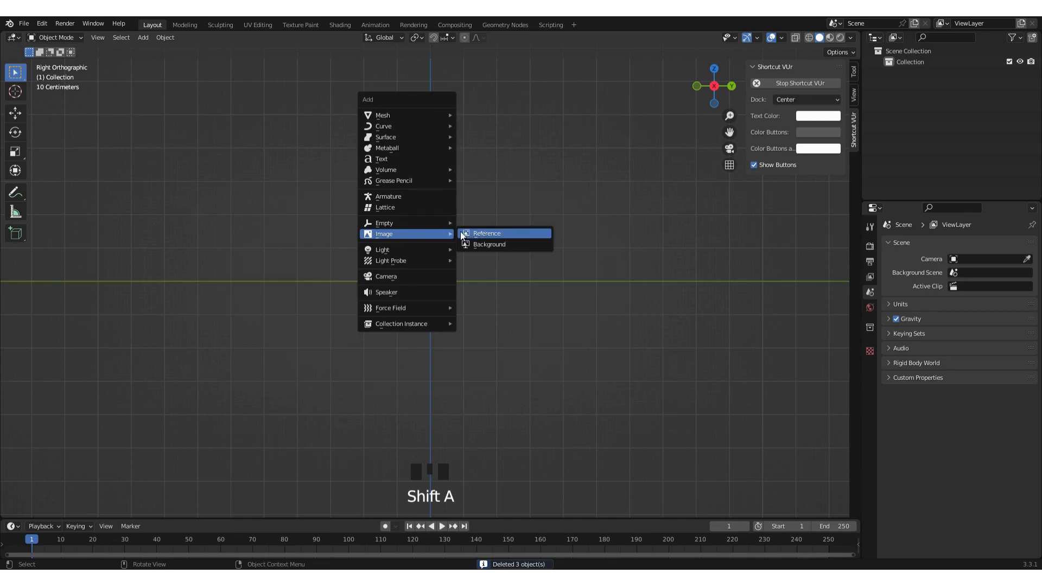
{"action": "left_click", "coordinate": [500, 234]}
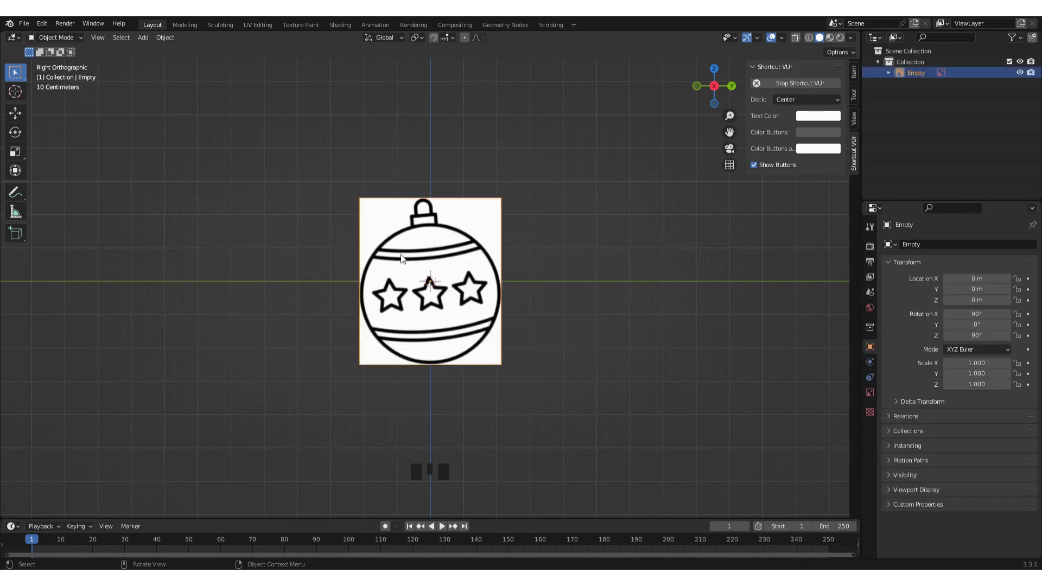
Scale the ornament reference image up by a factor of 10
{"action": "scroll", "coordinate": [440, 248], "scroll_direction": "down", "scroll_amount": 3}
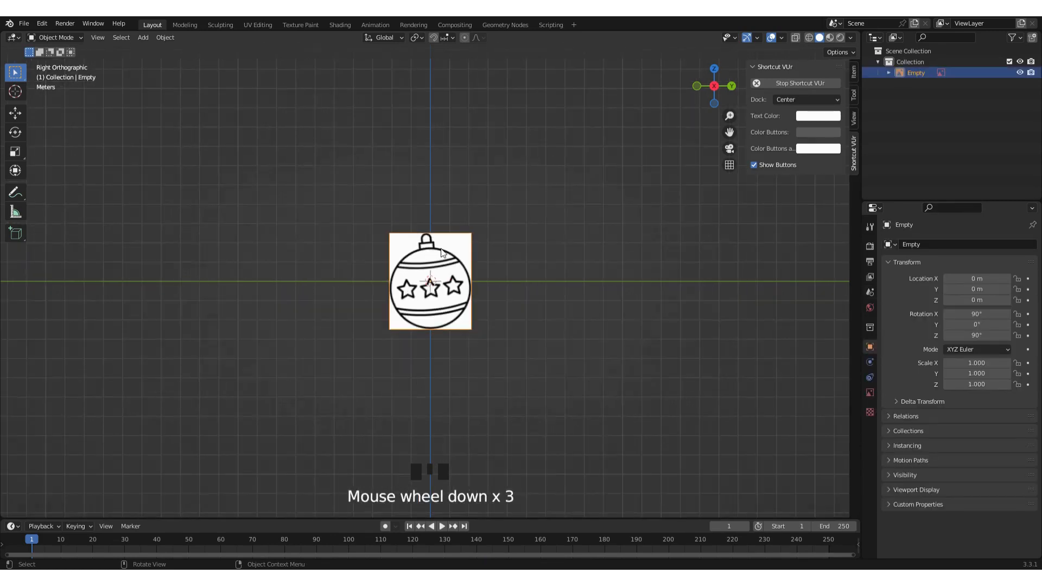
{"action": "type", "text": "s10"}
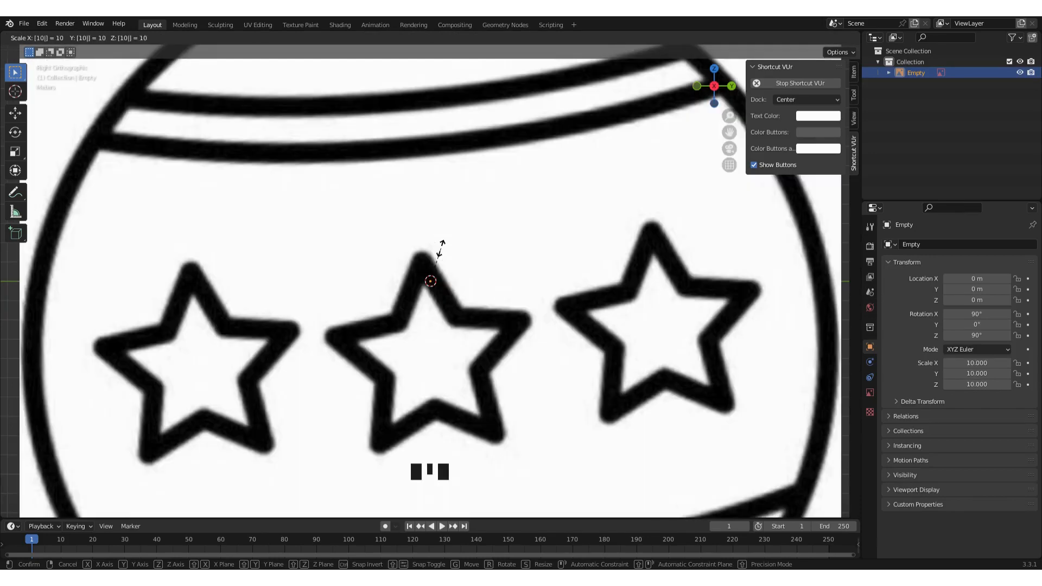
{"action": "key", "text": "Return"}
{"action": "scroll", "coordinate": [441, 253], "scroll_direction": "down", "scroll_amount": 7}
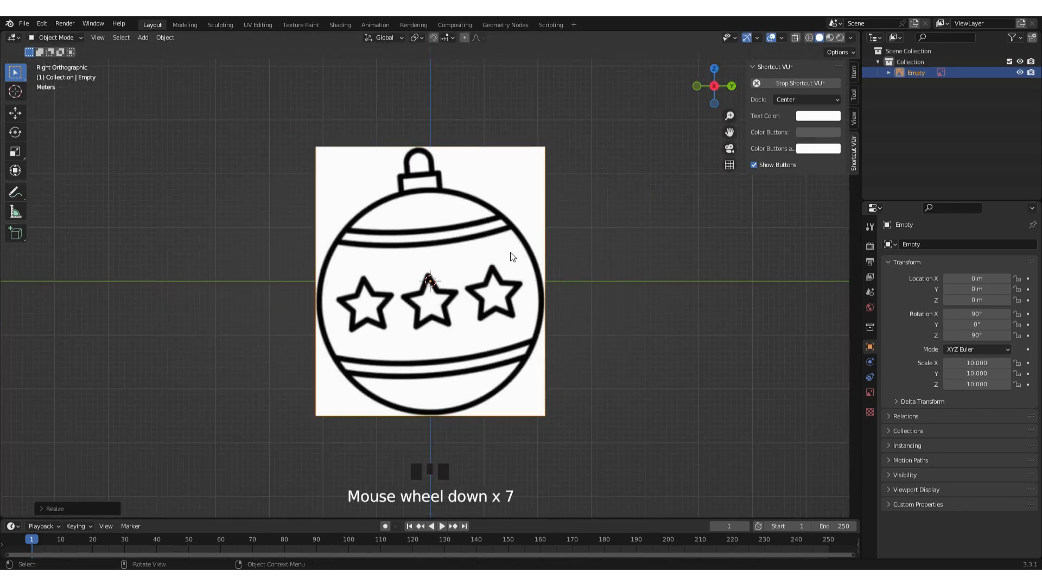
Trace the reference image to a new Grease Pencil object with the default settings and hide the reference image
{"action": "right_click", "coordinate": [464, 239]}
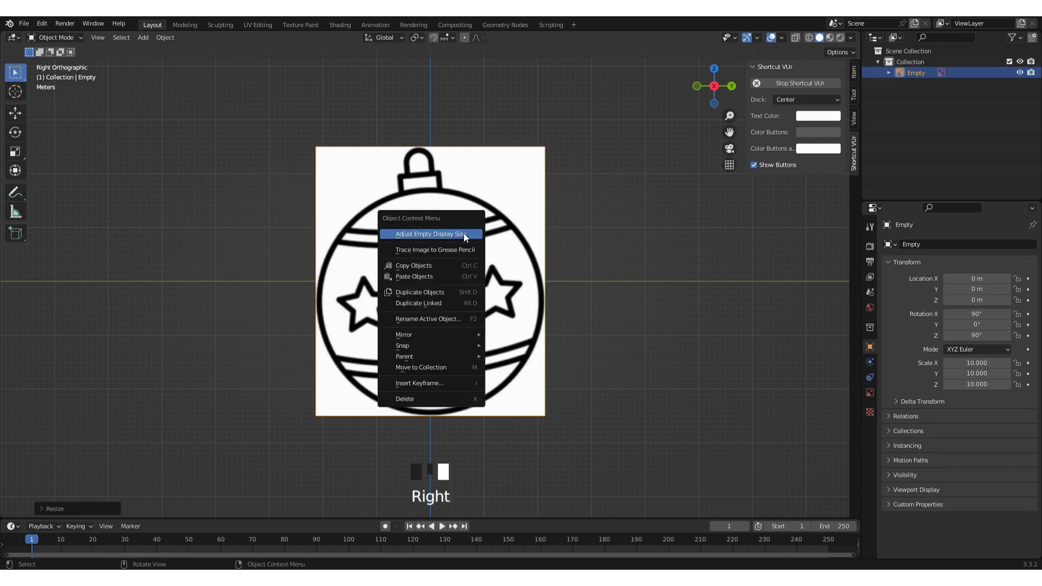
{"action": "left_click", "coordinate": [436, 249]}
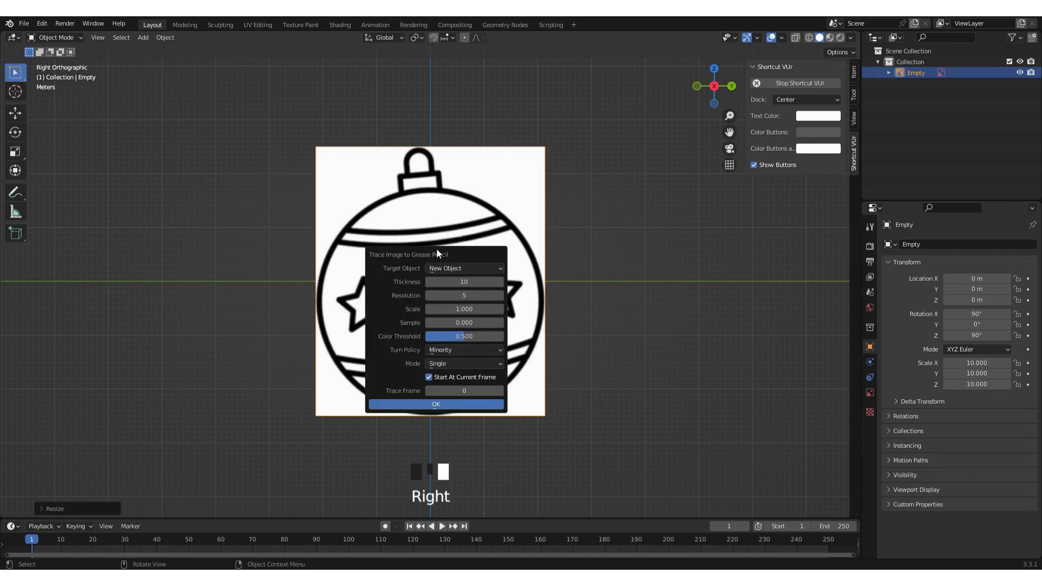
{"action": "left_click", "coordinate": [441, 404]}
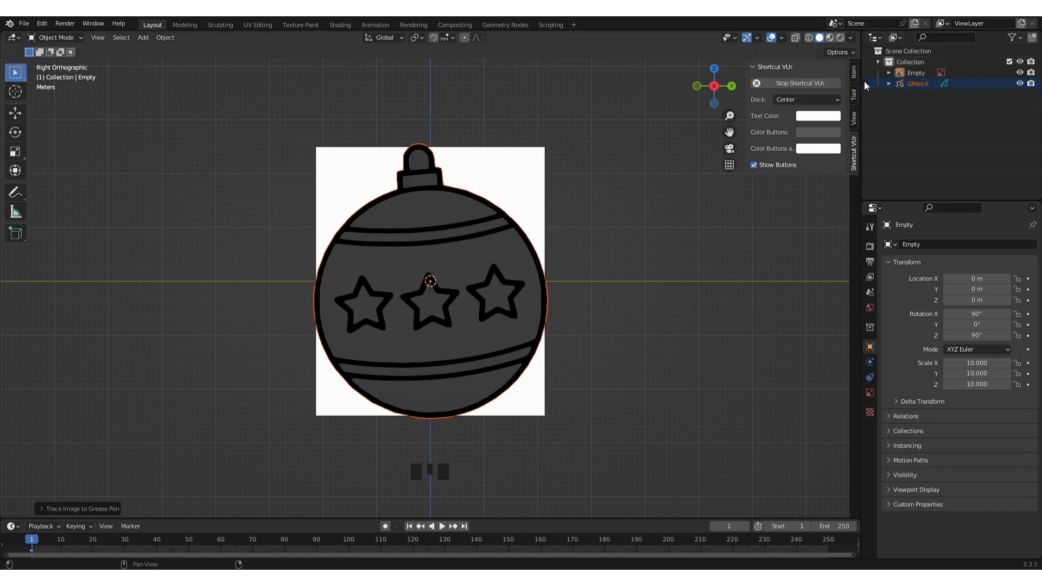
{"action": "left_click", "coordinate": [1021, 72]}
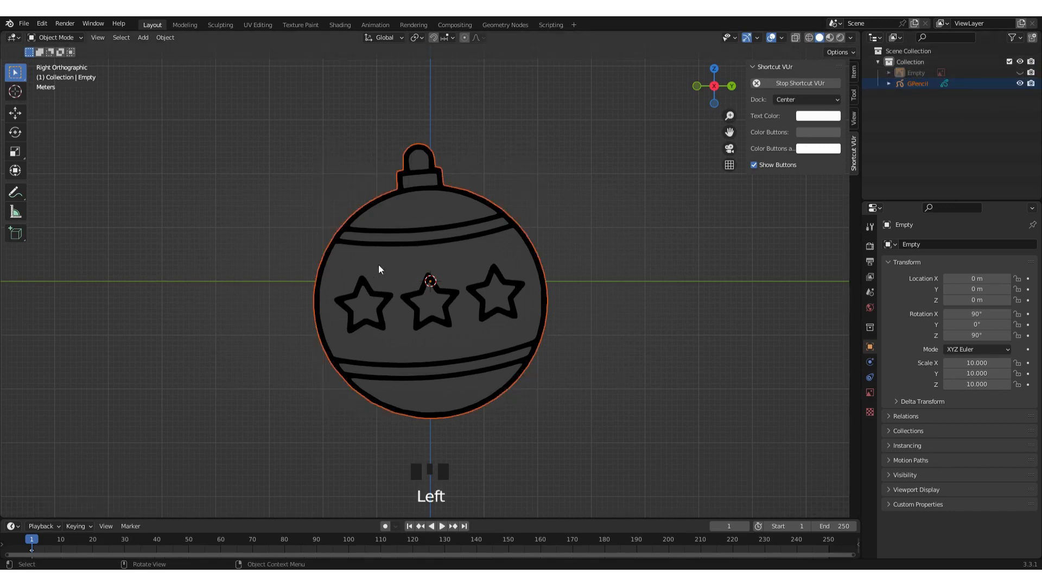
Convert the traced Grease Pencil ornament to a Bezier curve and hide the Grease Pencil object
{"action": "right_click", "coordinate": [451, 248]}
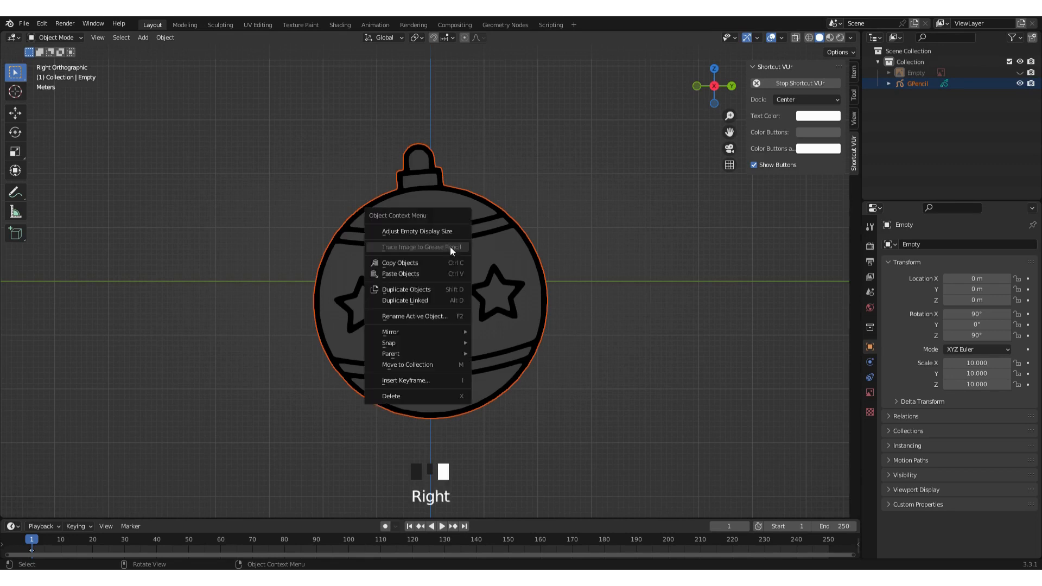
{"action": "left_click", "coordinate": [424, 215]}
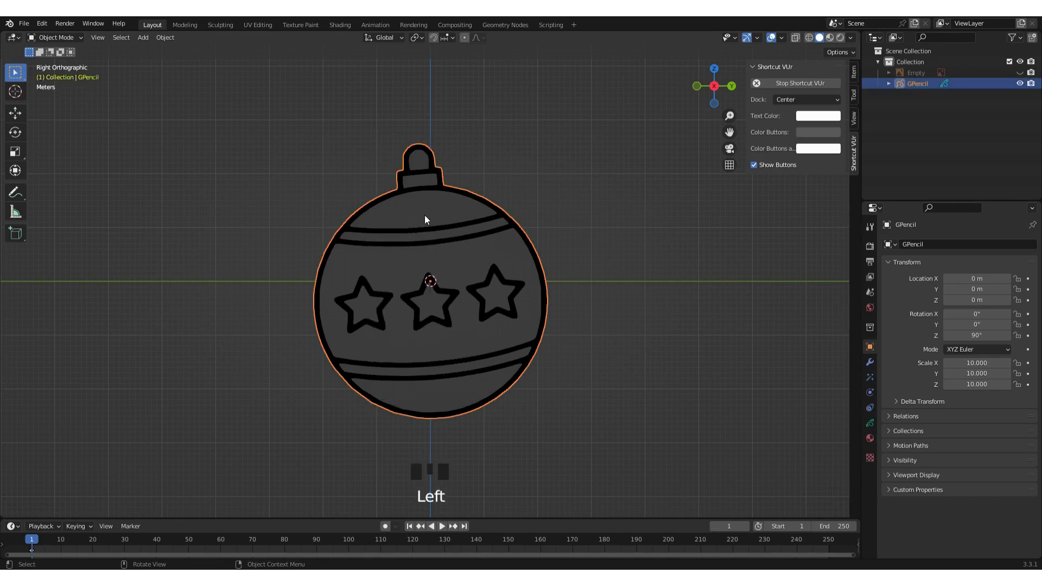
{"action": "right_click", "coordinate": [423, 219]}
{"action": "mouse_move", "coordinate": [418, 220]}
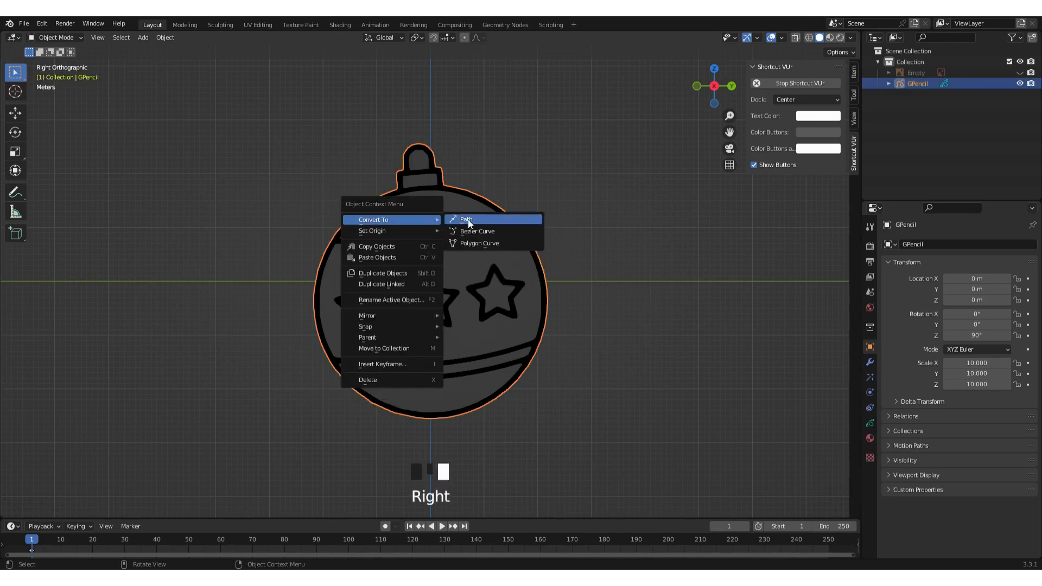
{"action": "left_click", "coordinate": [480, 232]}
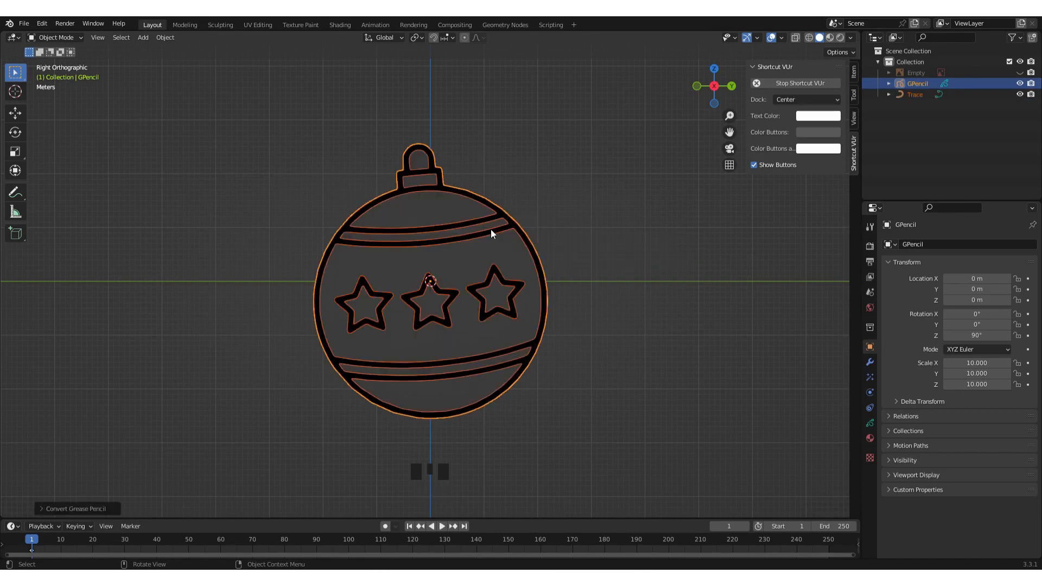
{"action": "left_click", "coordinate": [1019, 83]}
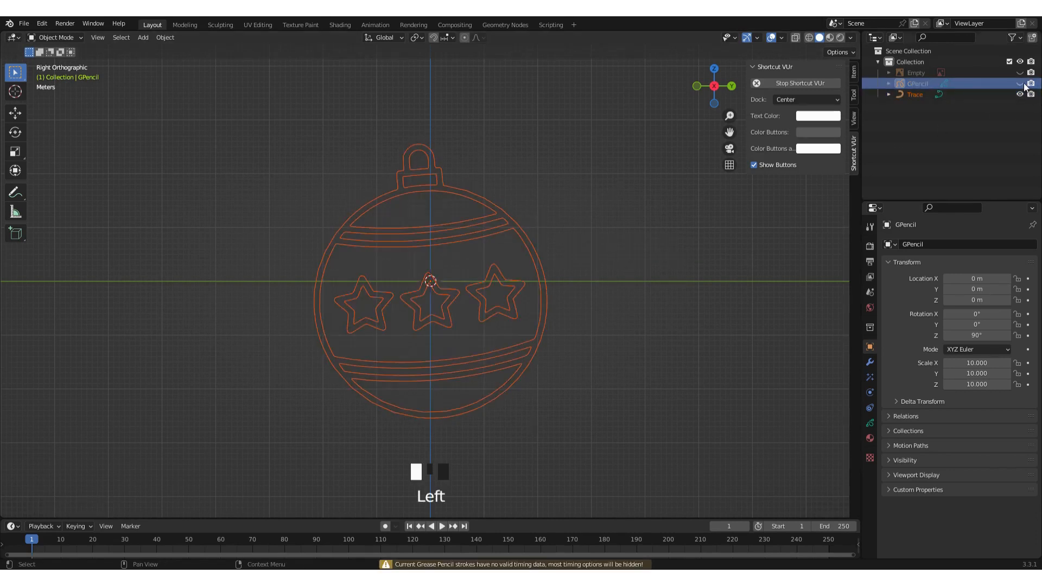
Convert the ornament's traced curve object to a mesh
{"action": "left_click", "coordinate": [389, 225]}
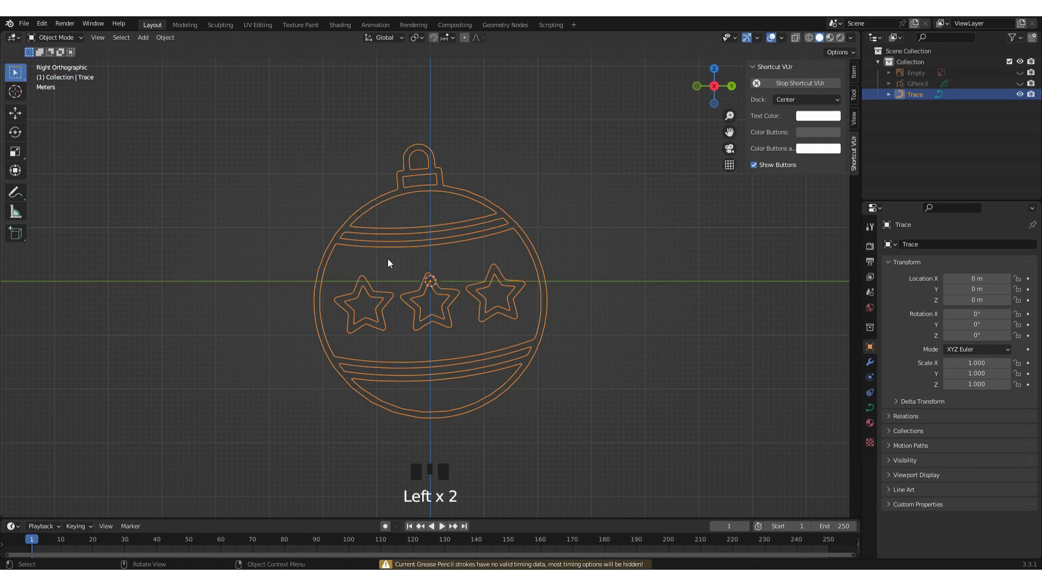
{"action": "right_click", "coordinate": [440, 249]}
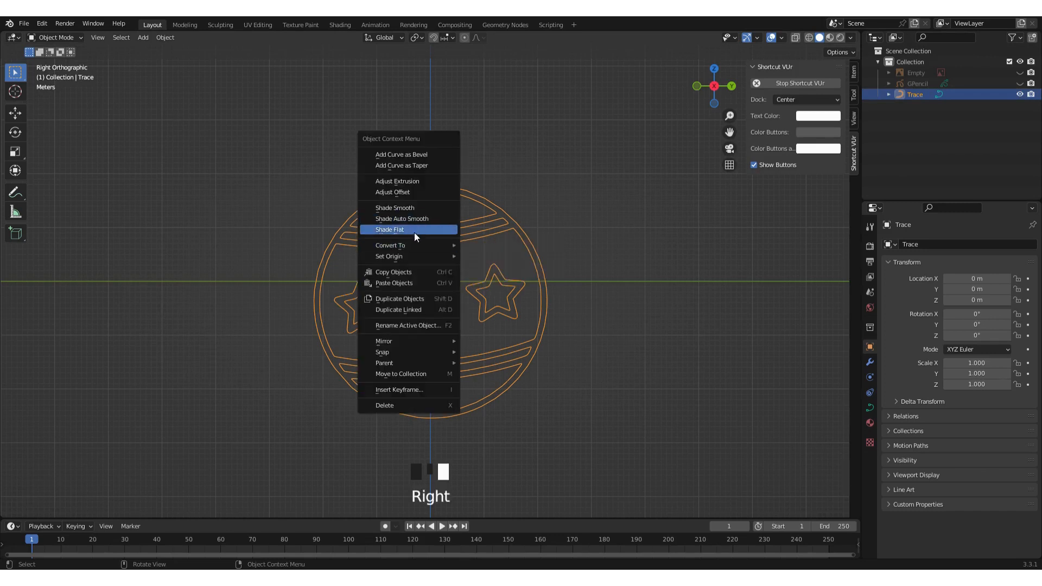
{"action": "mouse_move", "coordinate": [412, 245]}
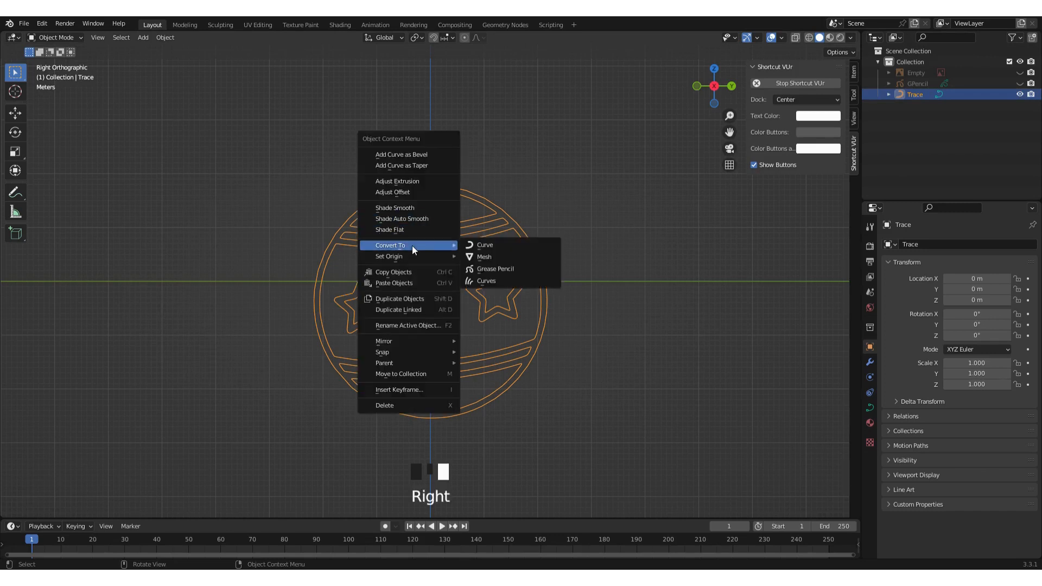
{"action": "left_click", "coordinate": [487, 258]}
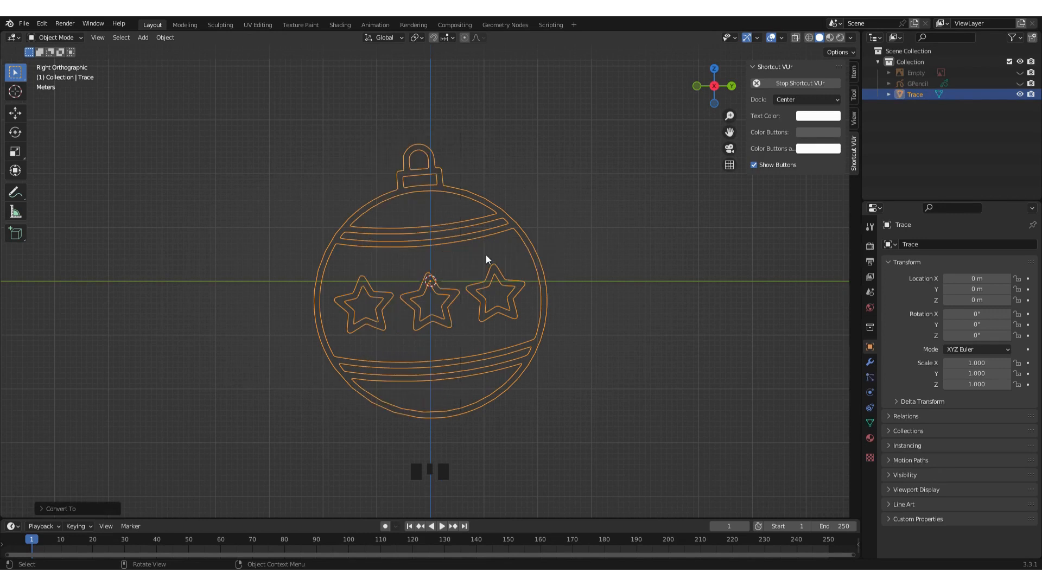
{"action": "left_click", "coordinate": [1020, 83]}
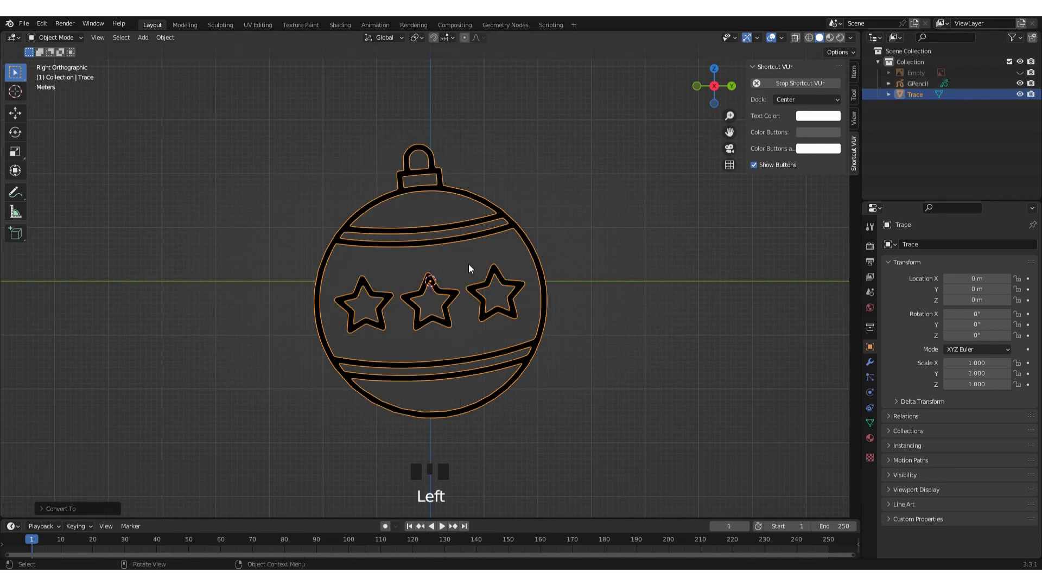
{"action": "left_click", "coordinate": [431, 280]}
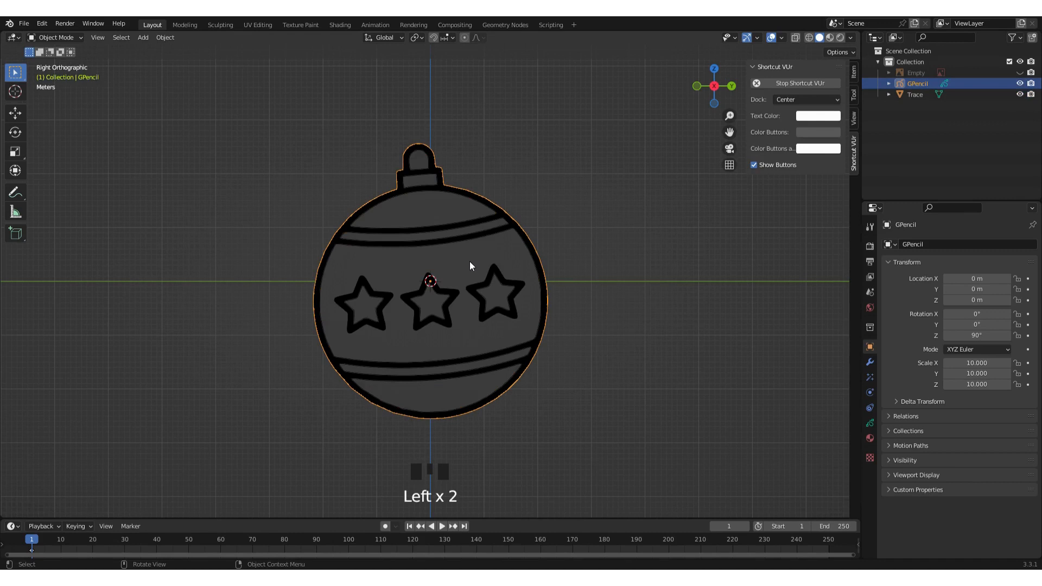
{"action": "key", "text": "Tab"}
{"action": "key", "text": "Tab"}
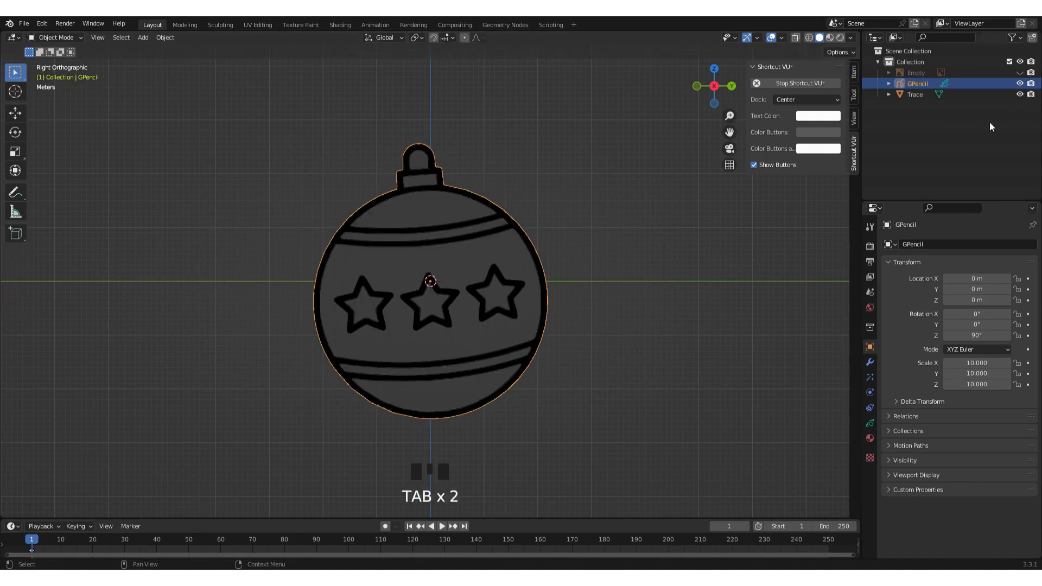
{"action": "left_click", "coordinate": [1020, 84]}
Separate the ornament mesh's outermost outline loop into its own object and hide that object
{"action": "left_click", "coordinate": [416, 244]}
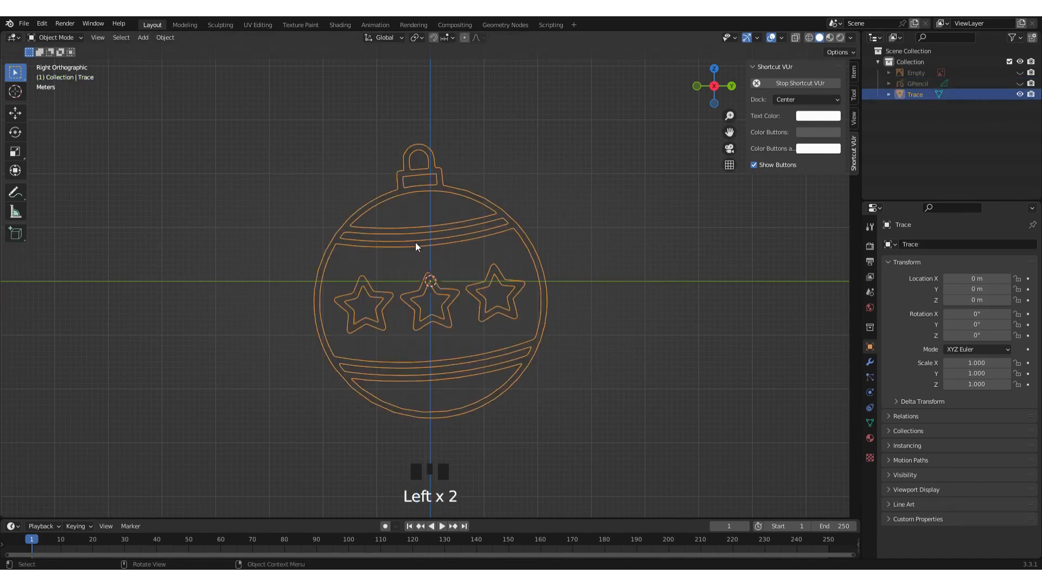
{"action": "key", "text": "Tab"}
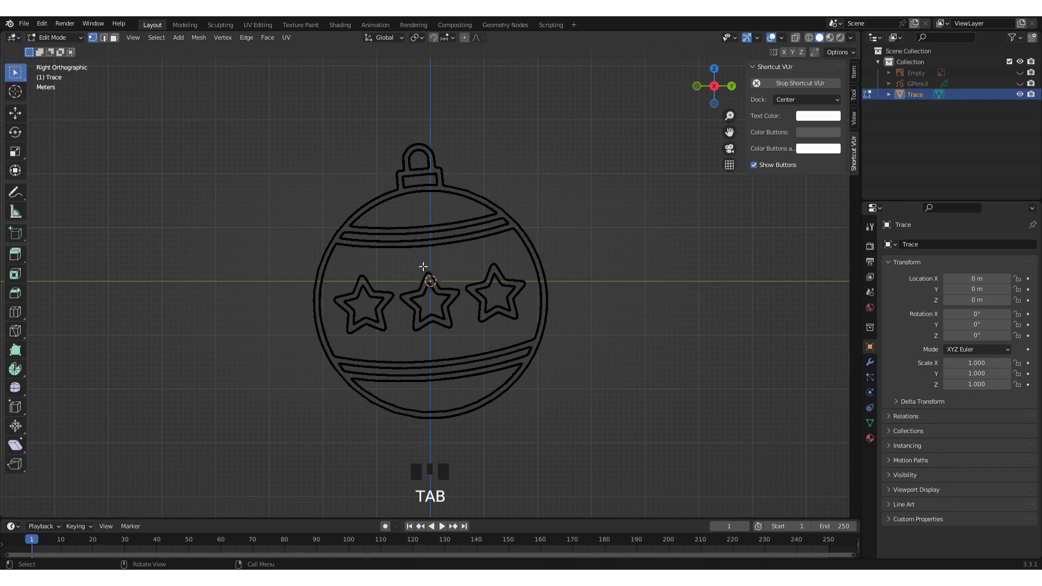
{"action": "left_click", "coordinate": [400, 183]}
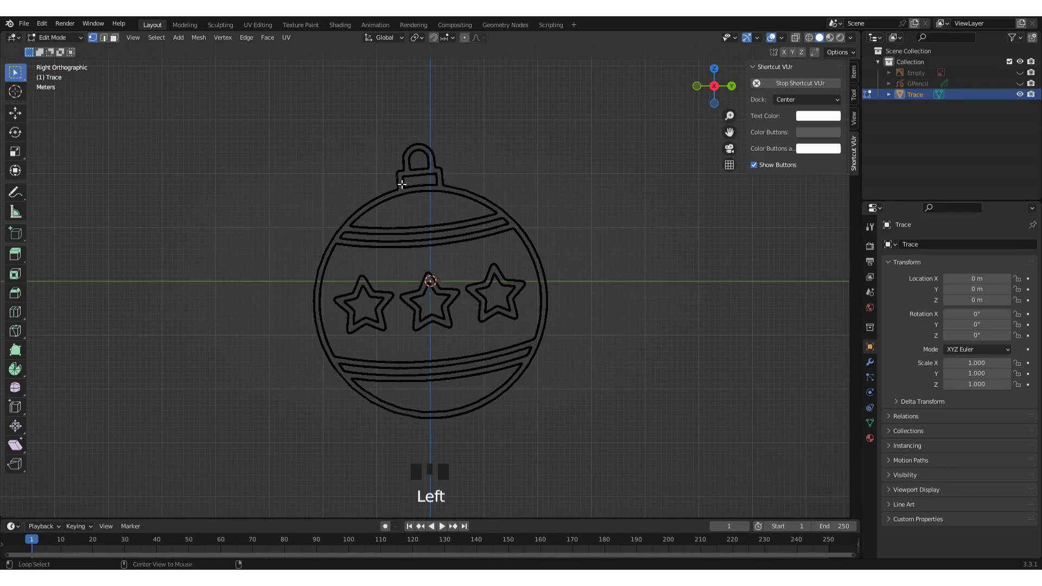
{"action": "left_click", "coordinate": [401, 184], "text": "alt"}
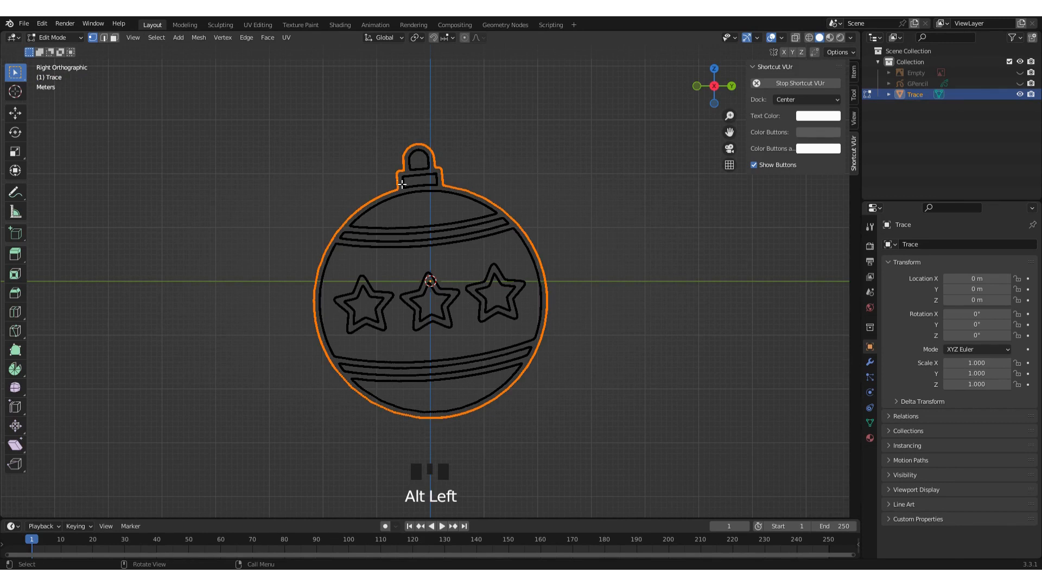
{"action": "key", "text": "p"}
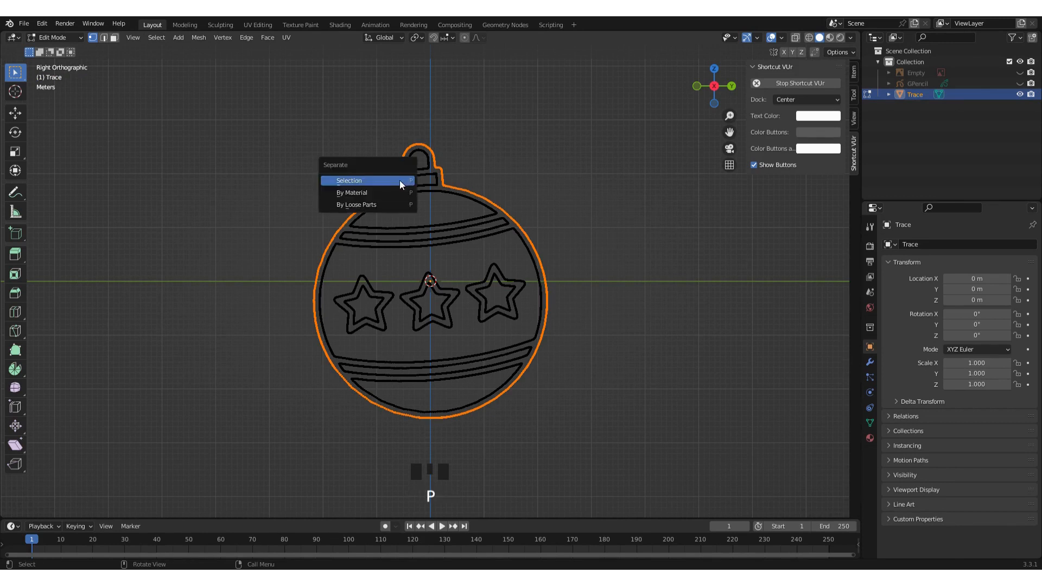
{"action": "left_click", "coordinate": [358, 180]}
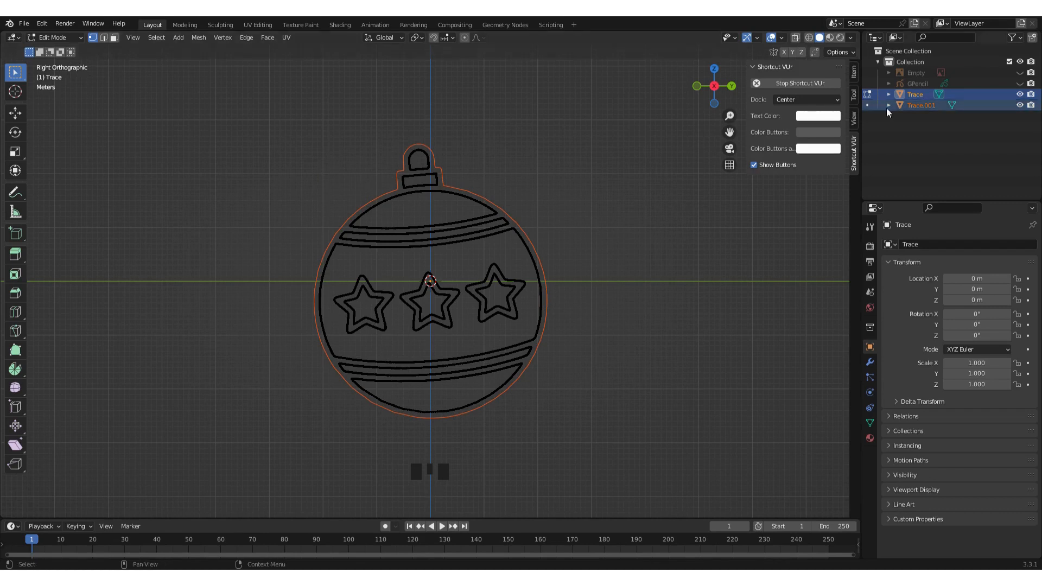
{"action": "left_click", "coordinate": [1018, 105]}
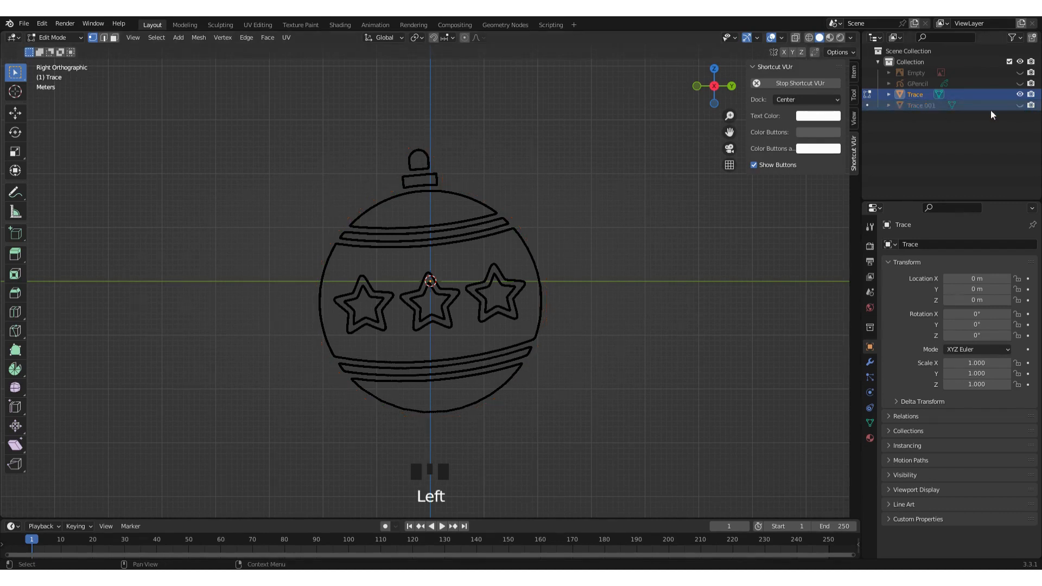
Fill the hanger's inner outline and the rectangular cap outline below it with faces
{"action": "left_click", "coordinate": [411, 169]}
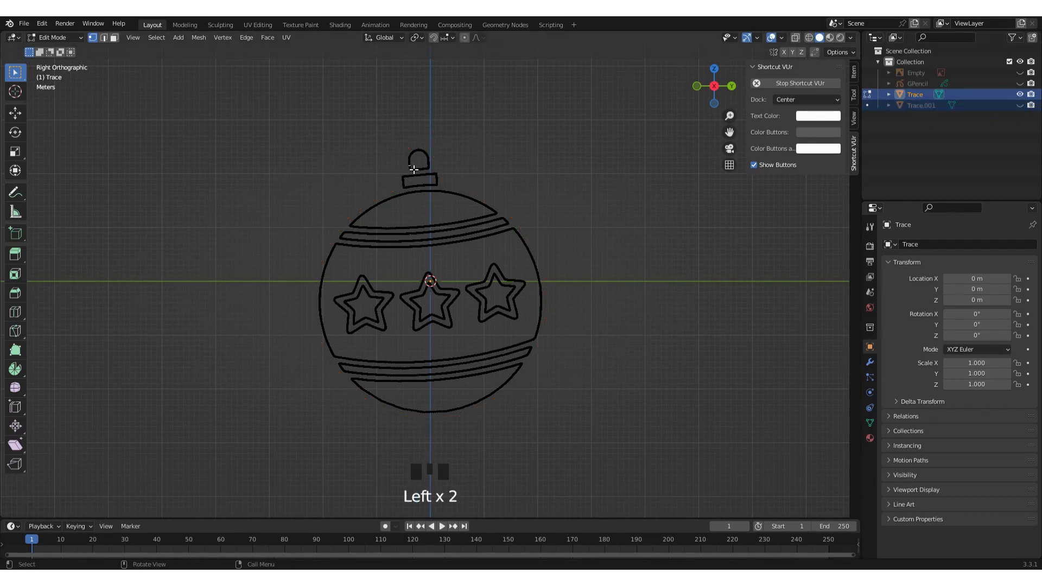
{"action": "left_click", "coordinate": [414, 170], "text": "alt"}
{"action": "key", "text": "f"}
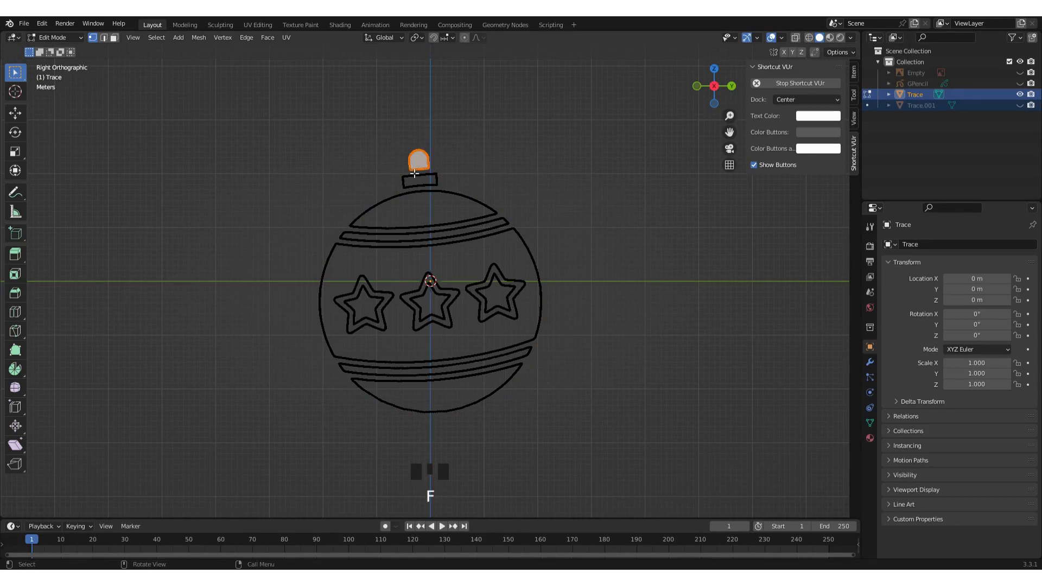
{"action": "left_click", "coordinate": [415, 176]}
{"action": "left_click", "coordinate": [417, 180], "text": "alt"}
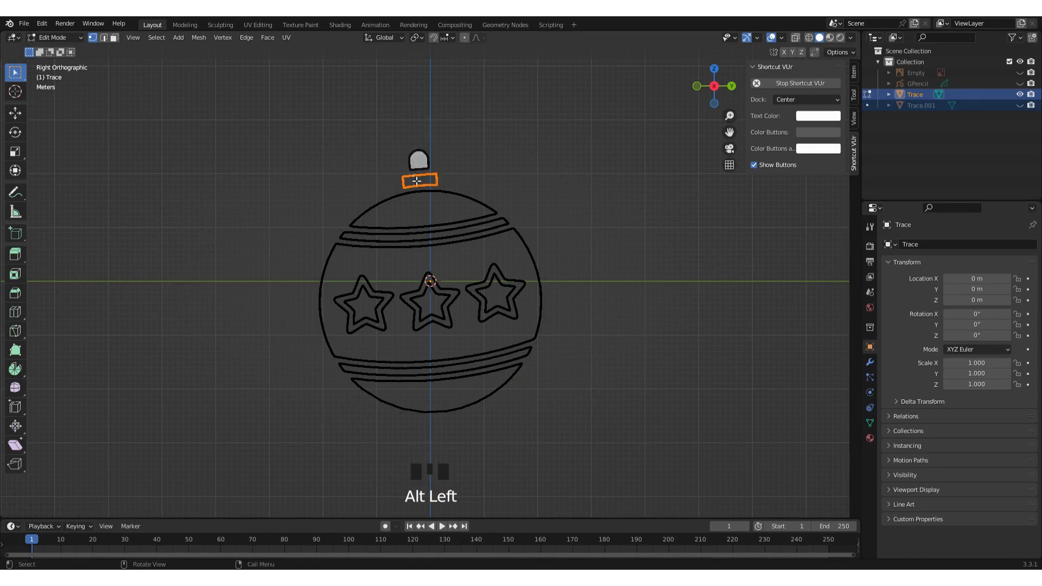
{"action": "key", "text": "f"}
Fill the ball's top dome section and the narrow upper band below it with faces
{"action": "left_click", "coordinate": [416, 196], "text": "alt"}
{"action": "key", "text": "f"}
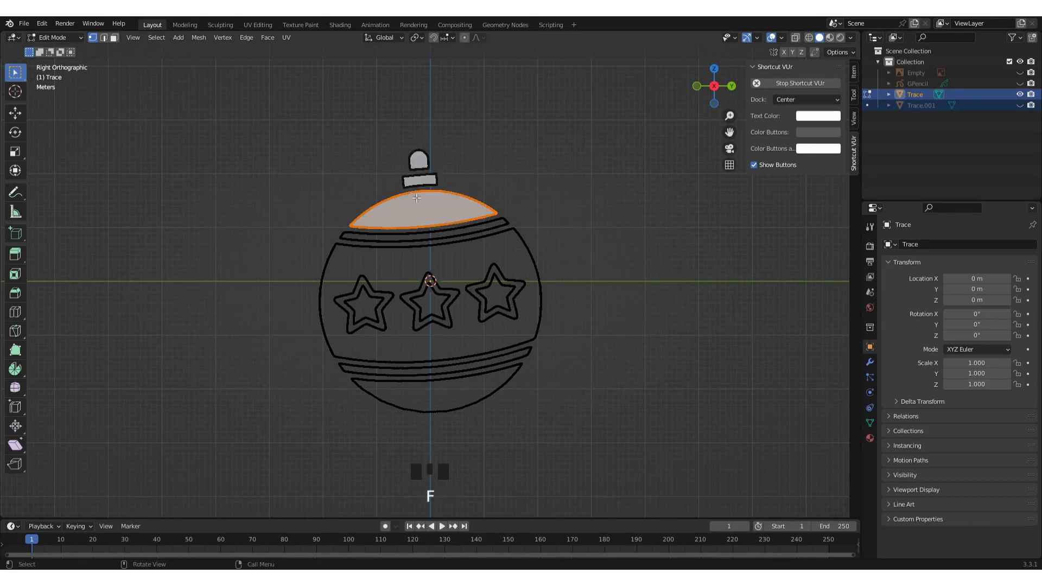
{"action": "left_click", "coordinate": [397, 235]}
{"action": "left_click", "coordinate": [397, 236], "text": "alt"}
{"action": "key", "text": "f"}
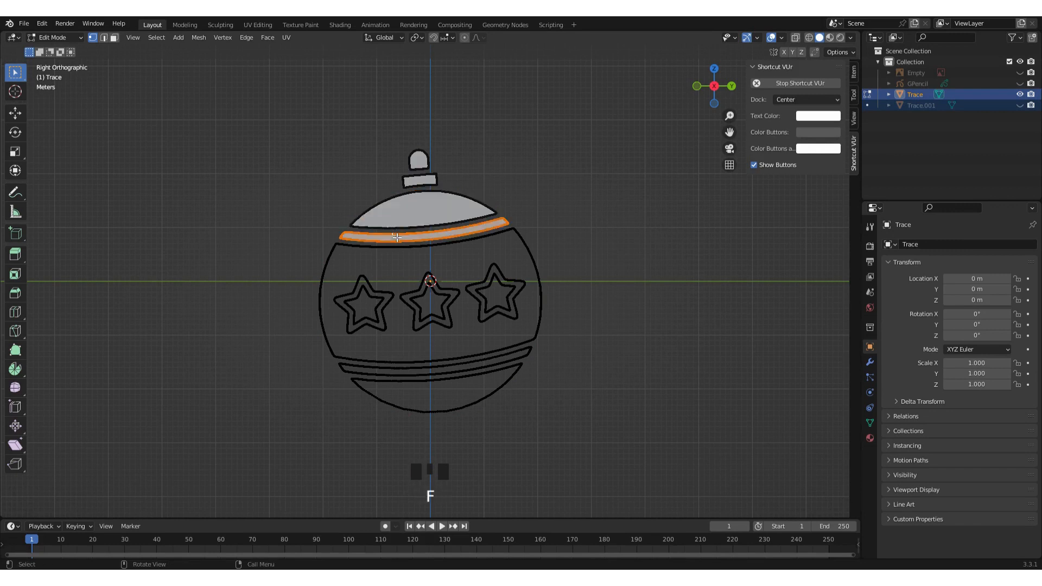
Fill the inner outlines of all three stars on the ball with faces
{"action": "left_click", "coordinate": [387, 251]}
{"action": "left_click", "coordinate": [372, 299]}
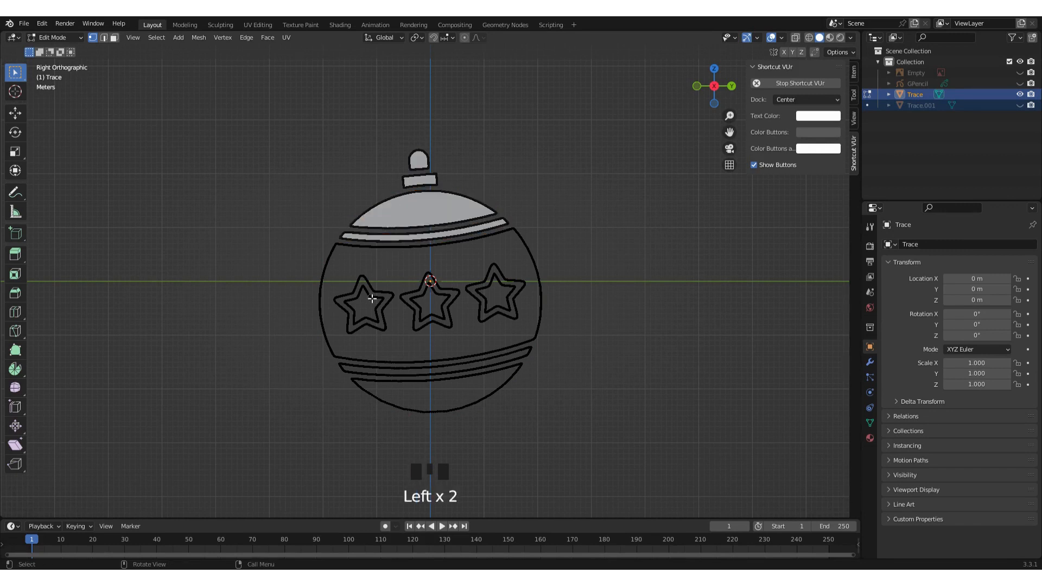
{"action": "left_click", "coordinate": [372, 300], "text": "alt"}
{"action": "key", "text": "f"}
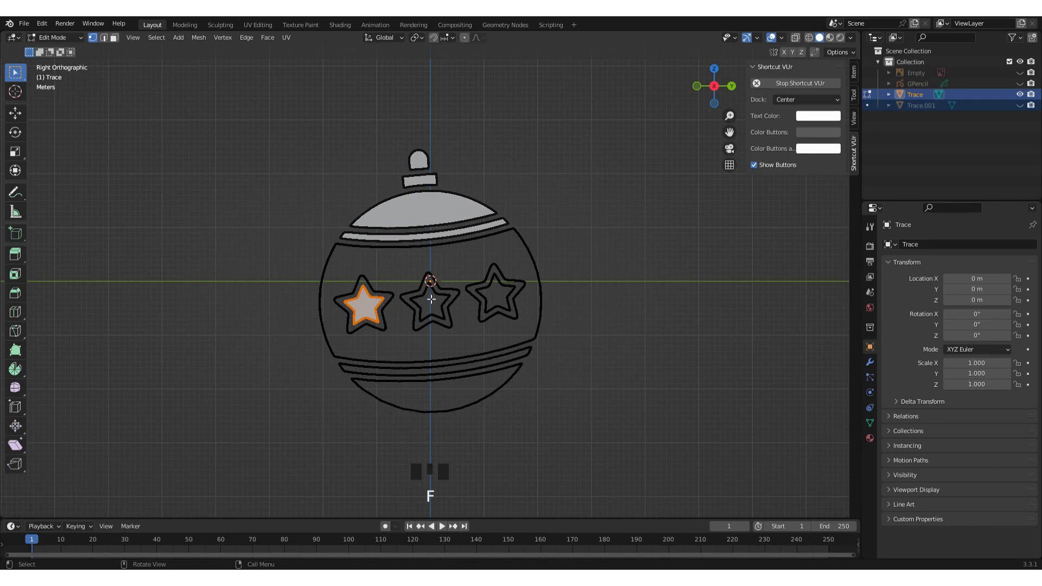
{"action": "left_click", "coordinate": [431, 299]}
{"action": "left_click", "coordinate": [433, 299], "text": "alt"}
{"action": "key", "text": "f"}
{"action": "left_click", "coordinate": [494, 295]}
{"action": "left_click", "coordinate": [494, 295], "text": "alt"}
{"action": "key", "text": "f"}
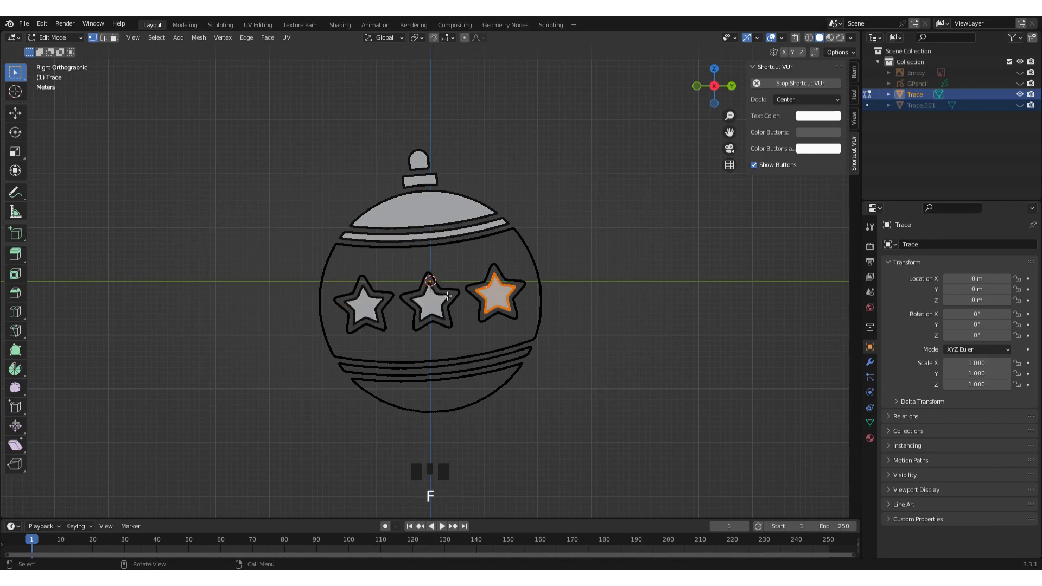
Separate the three filled inner stars from the ornament mesh into their own object
{"action": "left_click", "coordinate": [378, 303], "text": "alt+shift"}
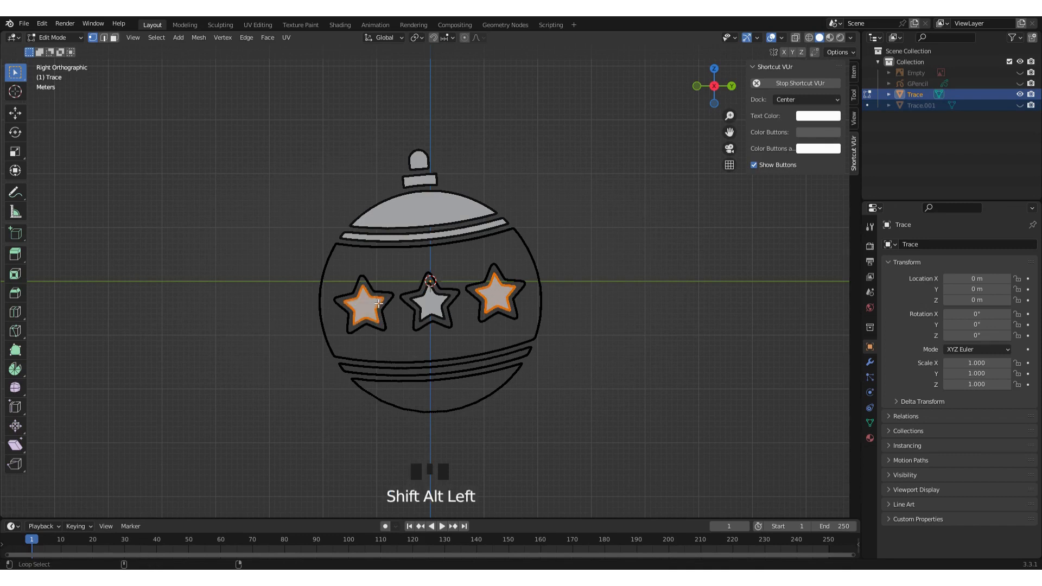
{"action": "left_click", "coordinate": [429, 301], "text": "alt+shift"}
{"action": "key", "text": "p"}
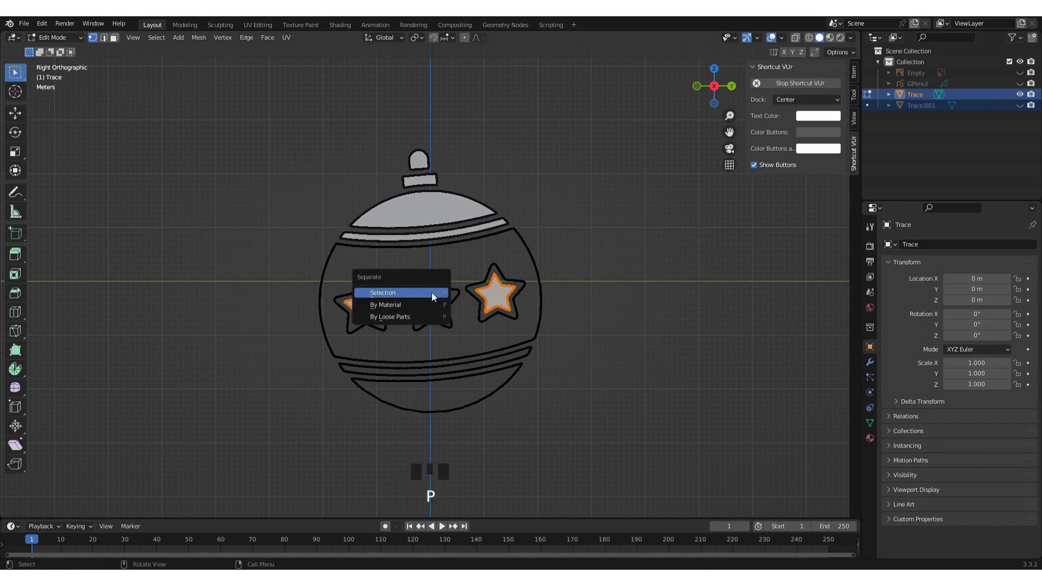
{"action": "left_click", "coordinate": [383, 292]}
{"action": "left_click", "coordinate": [383, 296]}
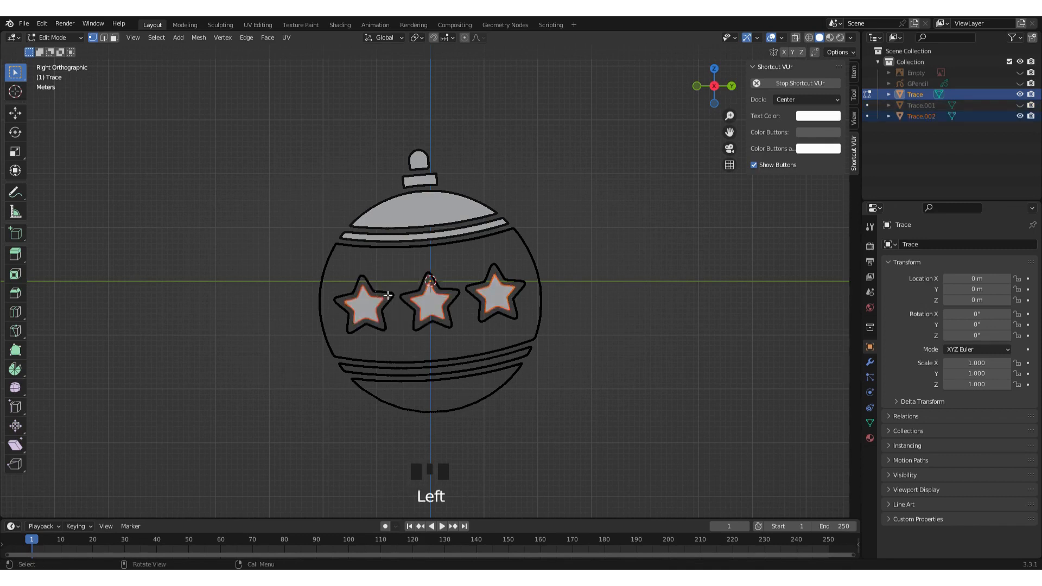
{"action": "left_click", "coordinate": [388, 295], "text": "alt"}
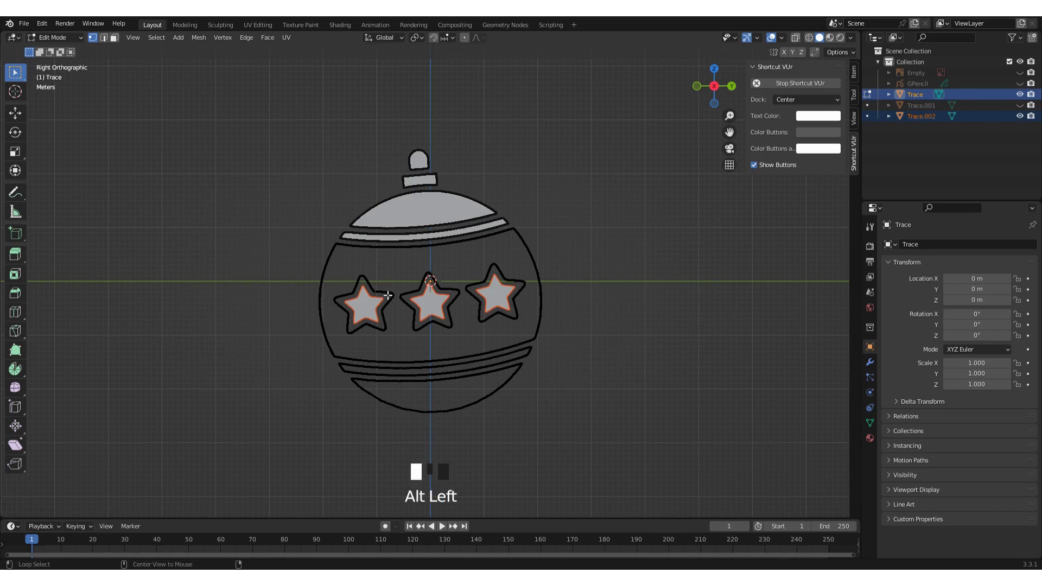
{"action": "left_click", "coordinate": [422, 293]}
{"action": "left_click", "coordinate": [396, 294]}
{"action": "left_click", "coordinate": [392, 295], "text": "alt"}
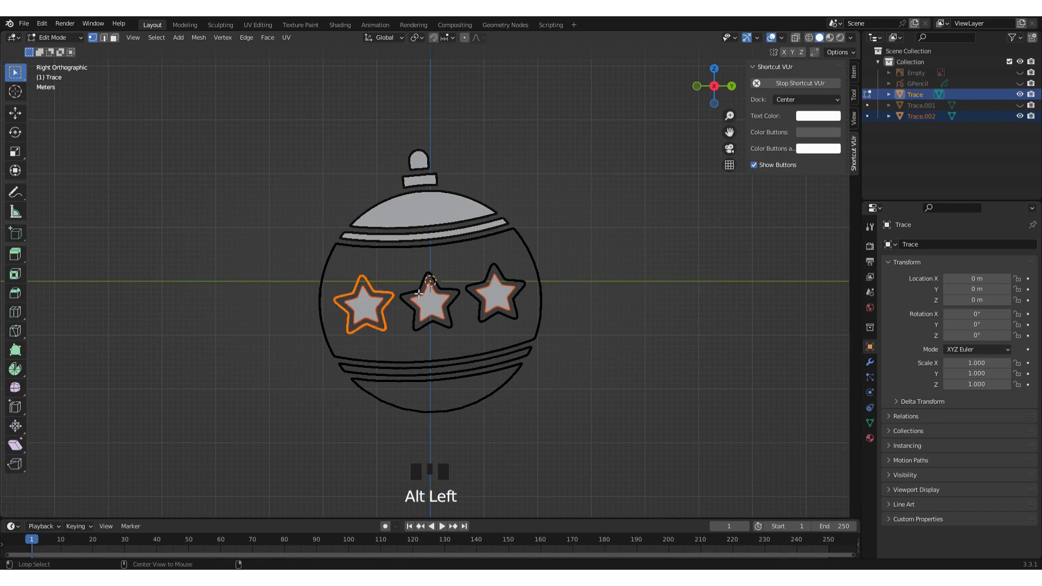
{"action": "left_click", "coordinate": [420, 293], "text": "alt+shift"}
{"action": "left_click", "coordinate": [381, 291]}
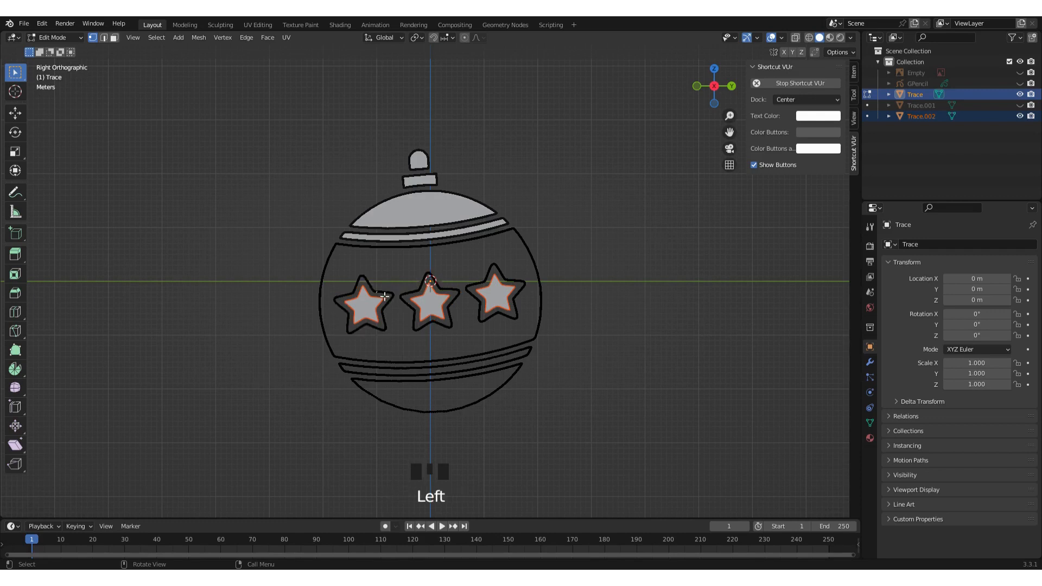
Fill the outer outlines of all three stars with faces, one star at a time
{"action": "left_click", "coordinate": [387, 296], "text": "alt"}
{"action": "key", "text": "f"}
{"action": "left_click", "coordinate": [415, 293]}
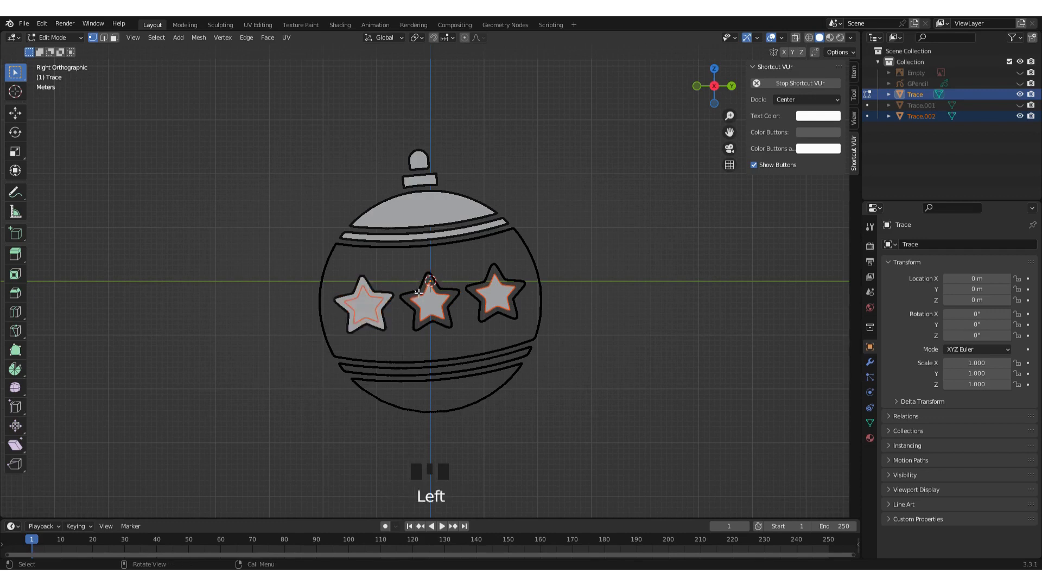
{"action": "left_click", "coordinate": [463, 289], "text": "alt"}
{"action": "key", "text": "f"}
{"action": "left_click", "coordinate": [489, 284]}
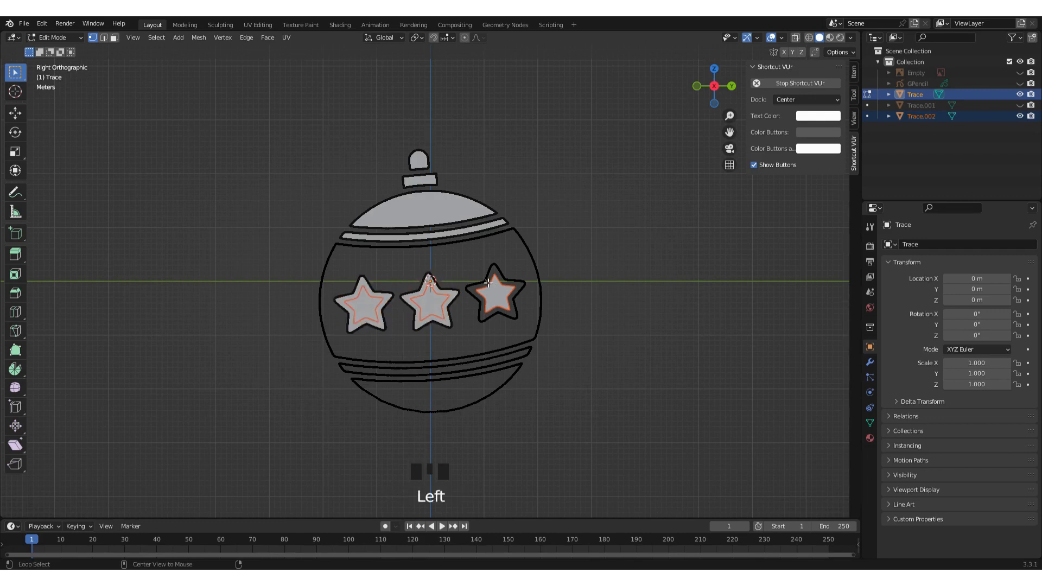
{"action": "left_click", "coordinate": [488, 282], "text": "alt"}
{"action": "key", "text": "f"}
Separate the three filled outer stars into their own object and hide both the inner and outer star objects
{"action": "left_click", "coordinate": [485, 283], "text": "alt"}
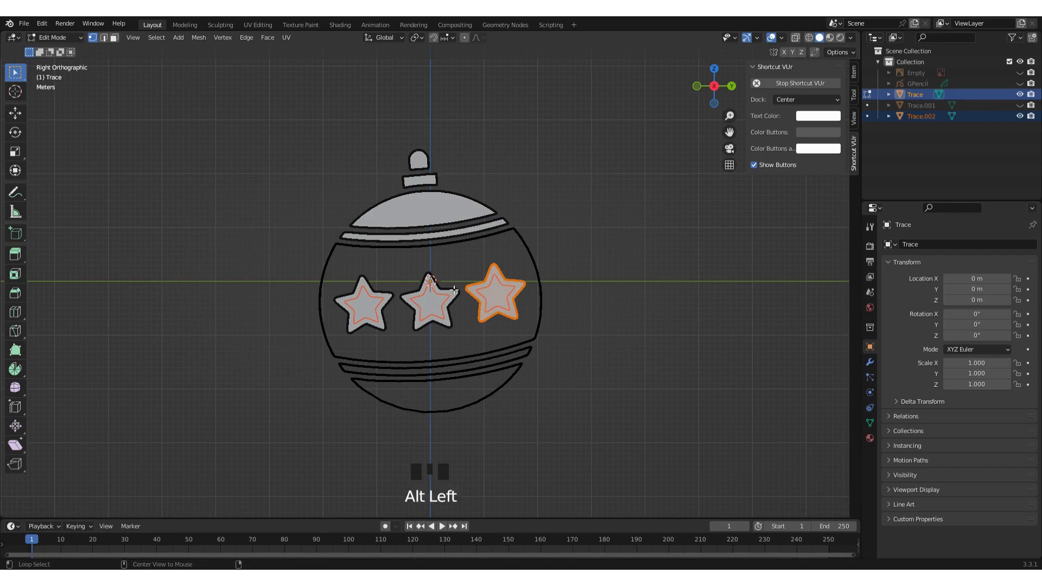
{"action": "left_click", "coordinate": [408, 291], "text": "alt+shift"}
{"action": "left_click", "coordinate": [394, 293], "text": "alt+shift"}
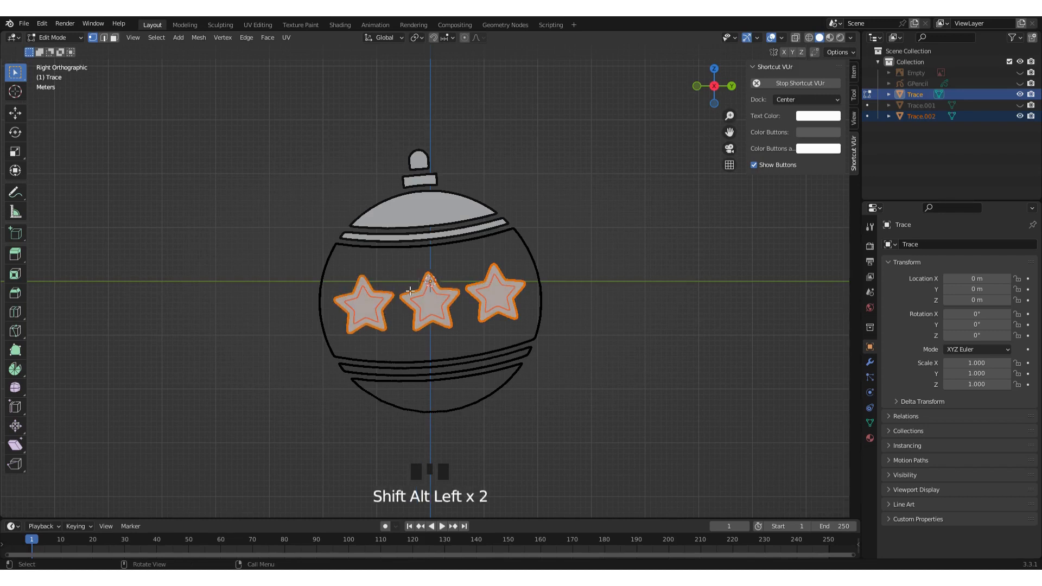
{"action": "key", "text": "p"}
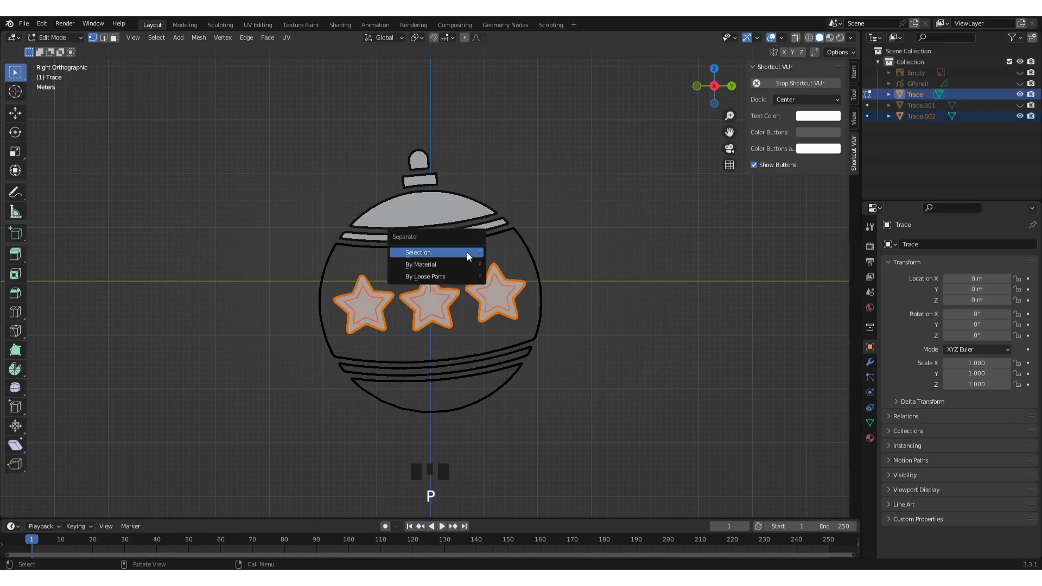
{"action": "left_click", "coordinate": [467, 252]}
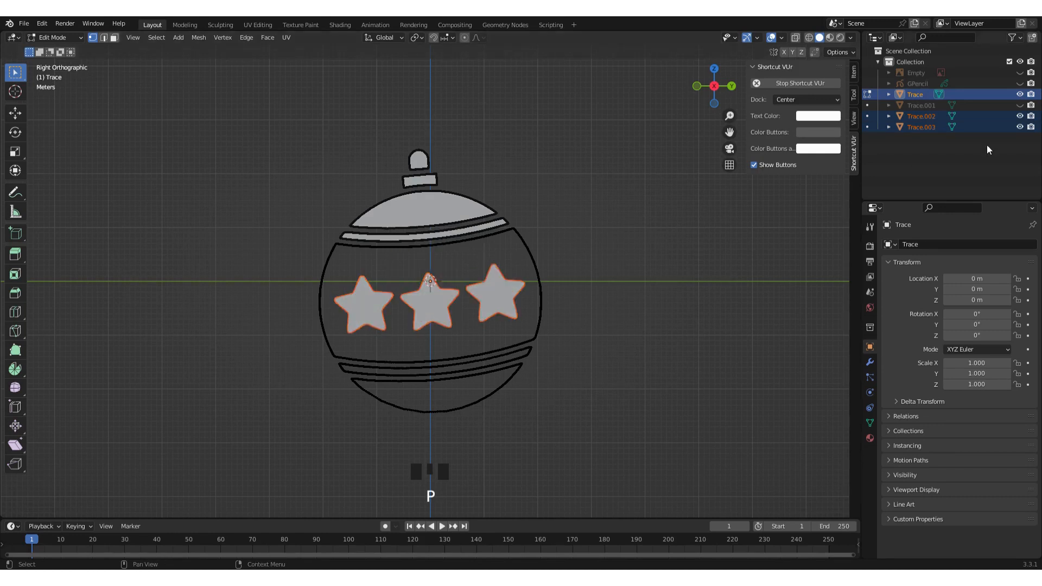
{"action": "left_click", "coordinate": [1019, 116]}
{"action": "left_click", "coordinate": [1019, 127]}
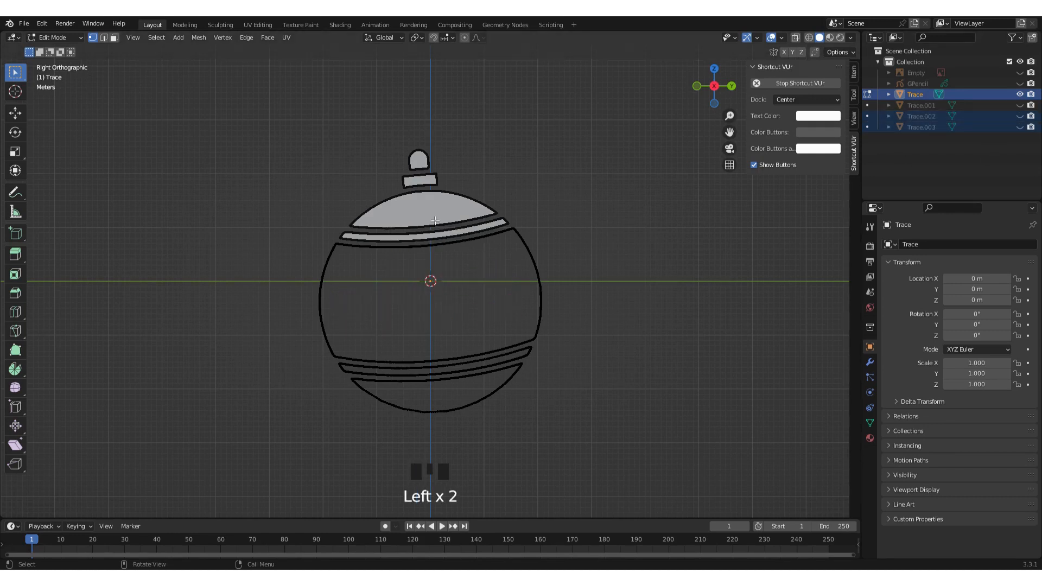
Fill the ball's large middle section, the lower band and the bottom section with faces, and return to Object Mode
{"action": "left_click", "coordinate": [353, 245], "text": "alt"}
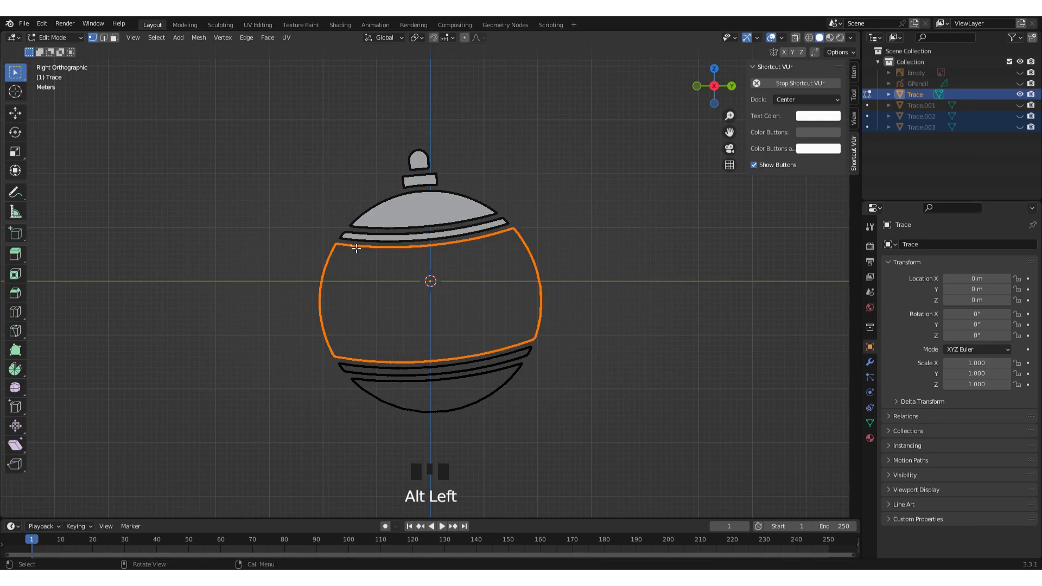
{"action": "key", "text": "f"}
{"action": "left_click", "coordinate": [362, 375]}
{"action": "left_click", "coordinate": [368, 371], "text": "alt"}
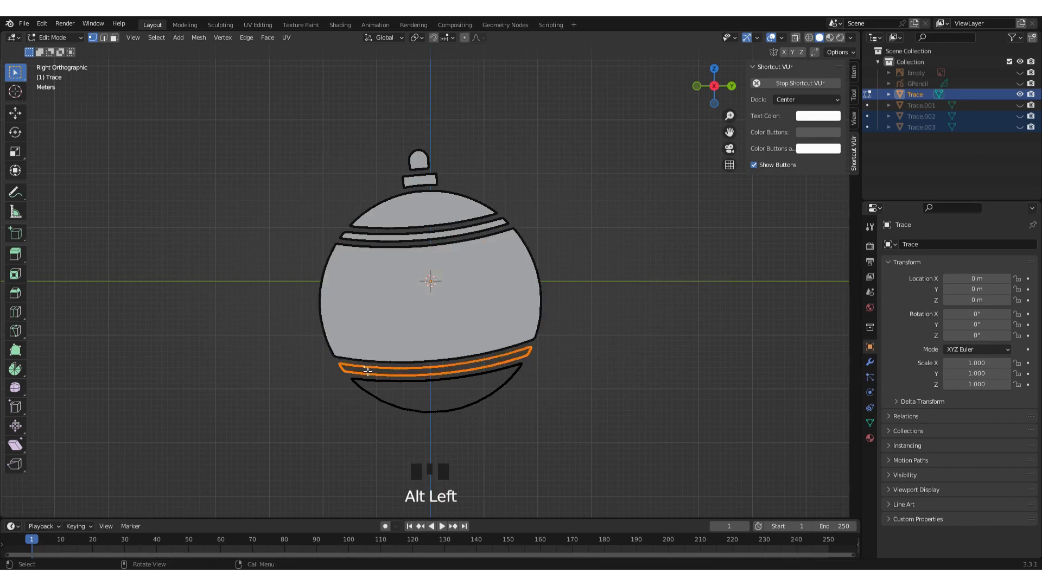
{"action": "key", "text": "f"}
{"action": "left_click", "coordinate": [373, 386]}
{"action": "left_click", "coordinate": [375, 385], "text": "alt"}
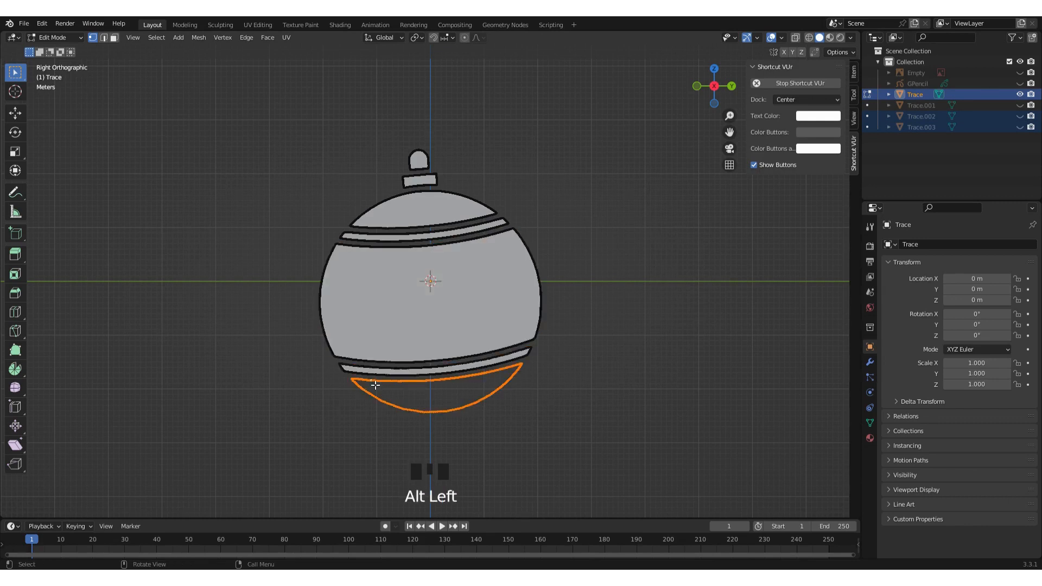
{"action": "key", "text": "f"}
{"action": "left_click", "coordinate": [670, 295]}
{"action": "key", "text": "Tab"}
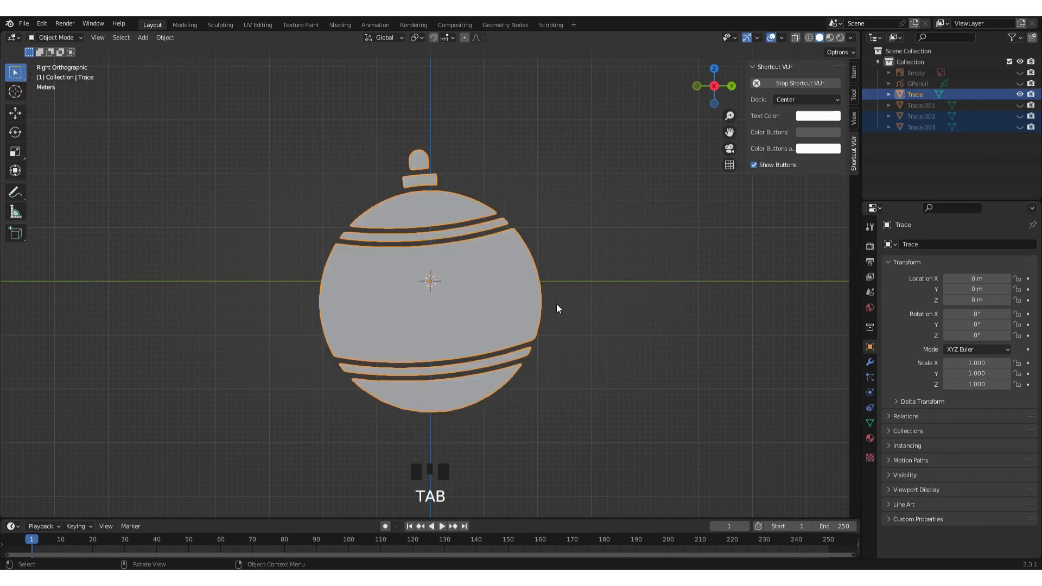
Add a Solidify modifier to the filled ornament body object
{"action": "left_click", "coordinate": [555, 203]}
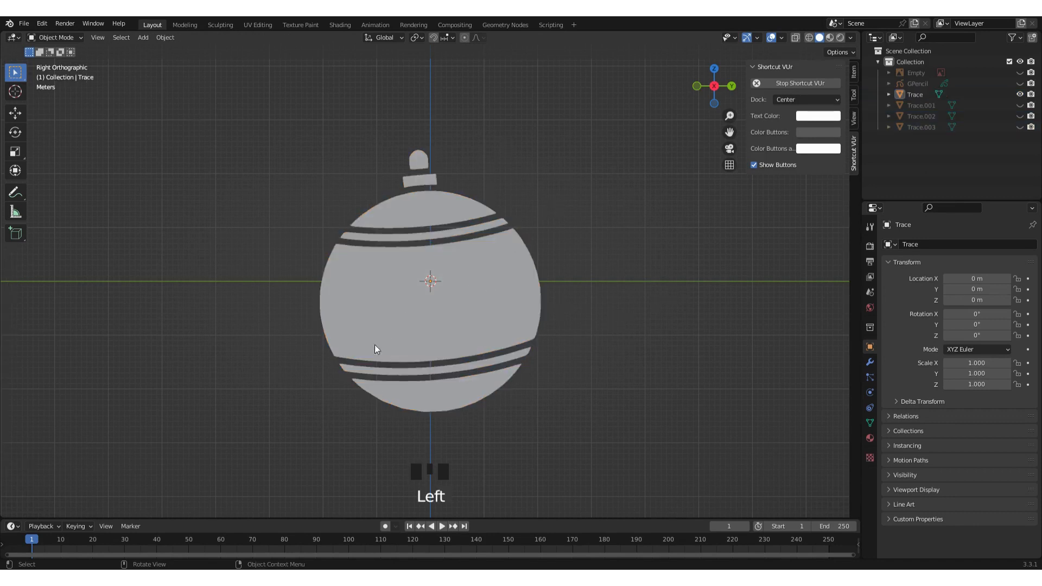
{"action": "middle_click_drag", "start_coordinate": [535, 391], "coordinate": [448, 285]}
{"action": "left_click", "coordinate": [722, 83]}
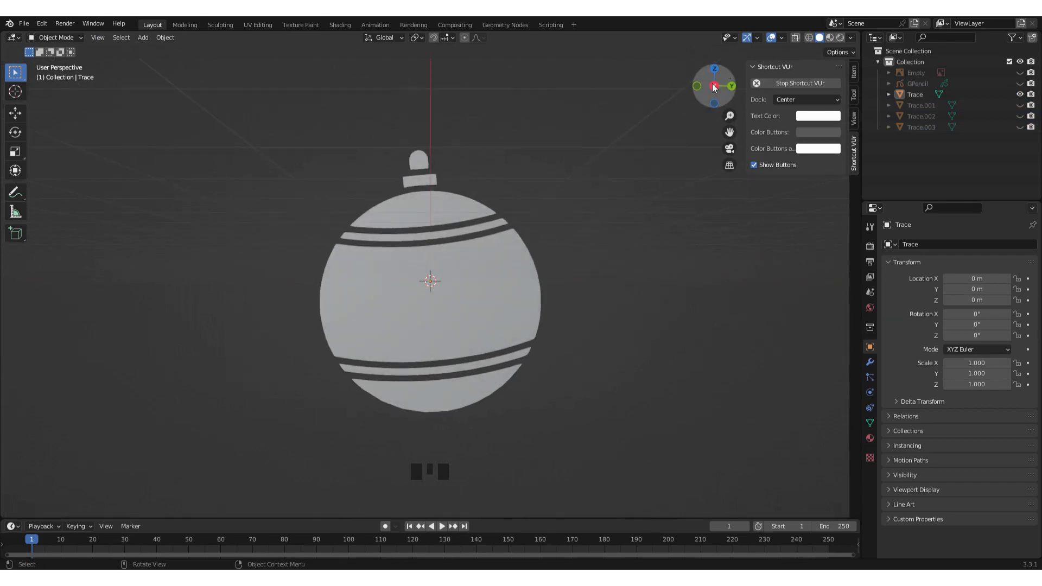
{"action": "left_click", "coordinate": [419, 250]}
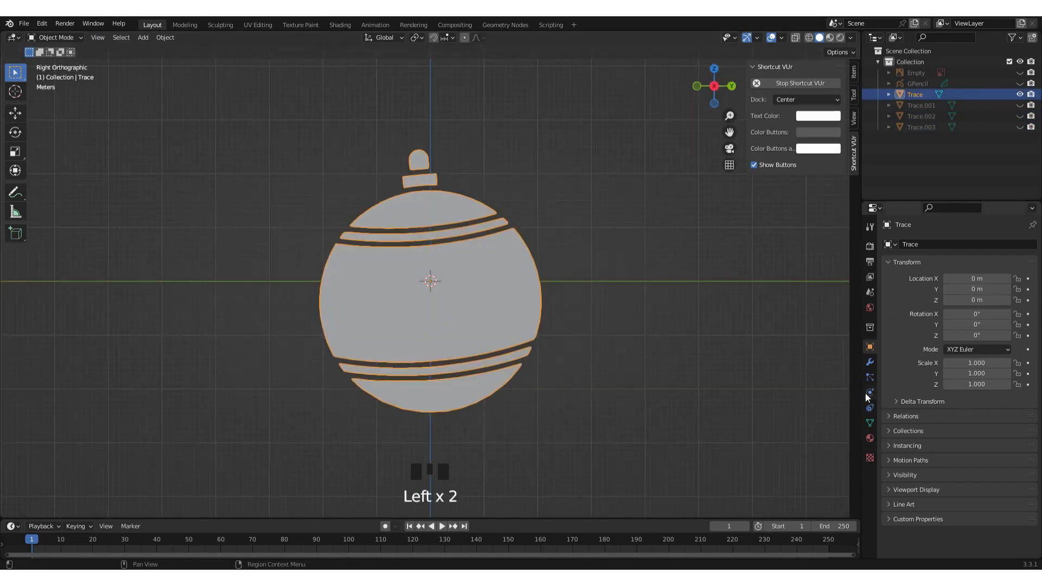
{"action": "left_click", "coordinate": [869, 367]}
{"action": "left_click", "coordinate": [976, 244]}
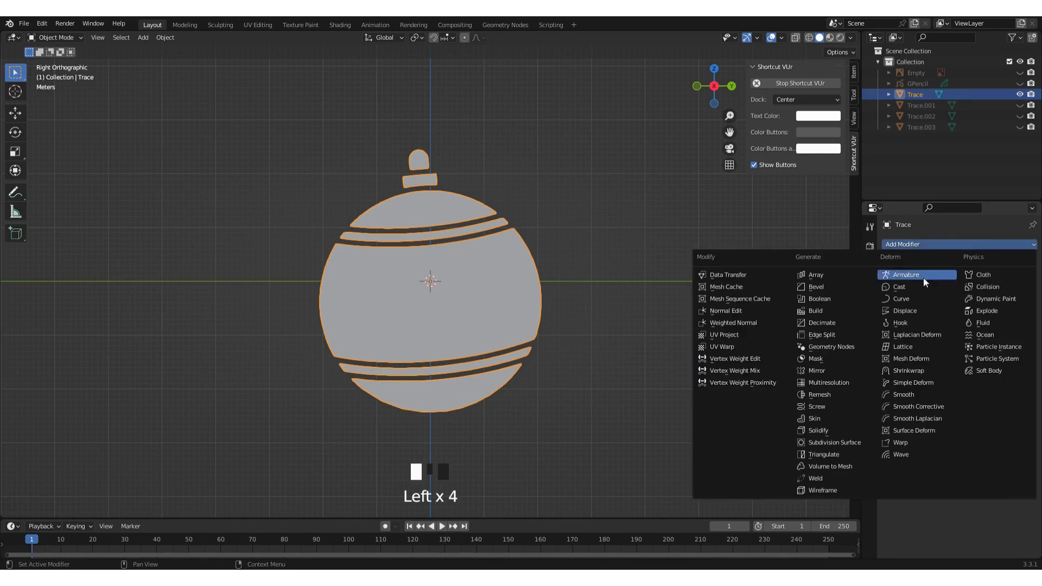
{"action": "left_click", "coordinate": [818, 430]}
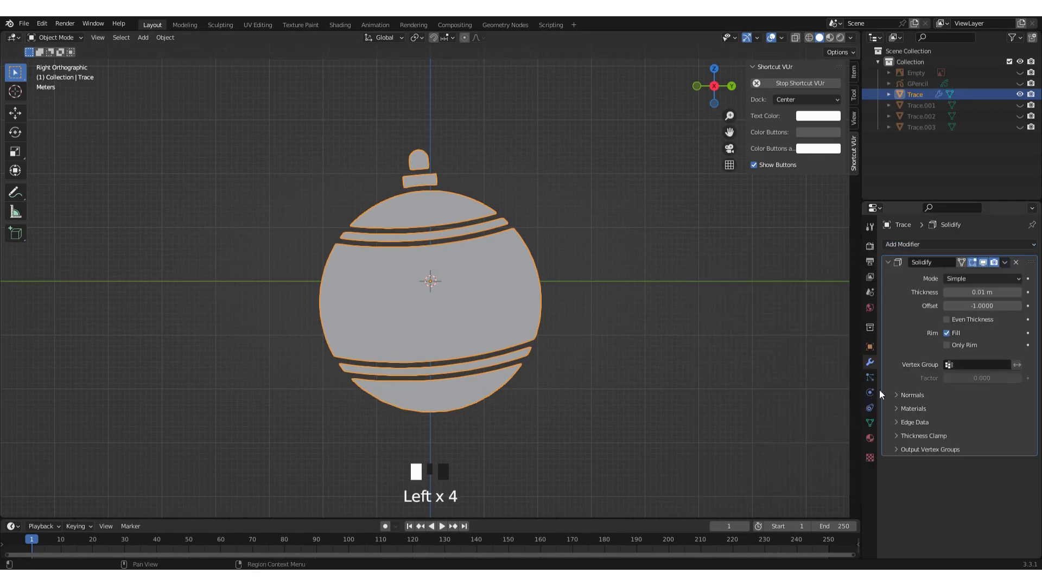
Set the ornament body's Solidify thickness to 3 m and its offset to 0
{"action": "left_click", "coordinate": [977, 292]}
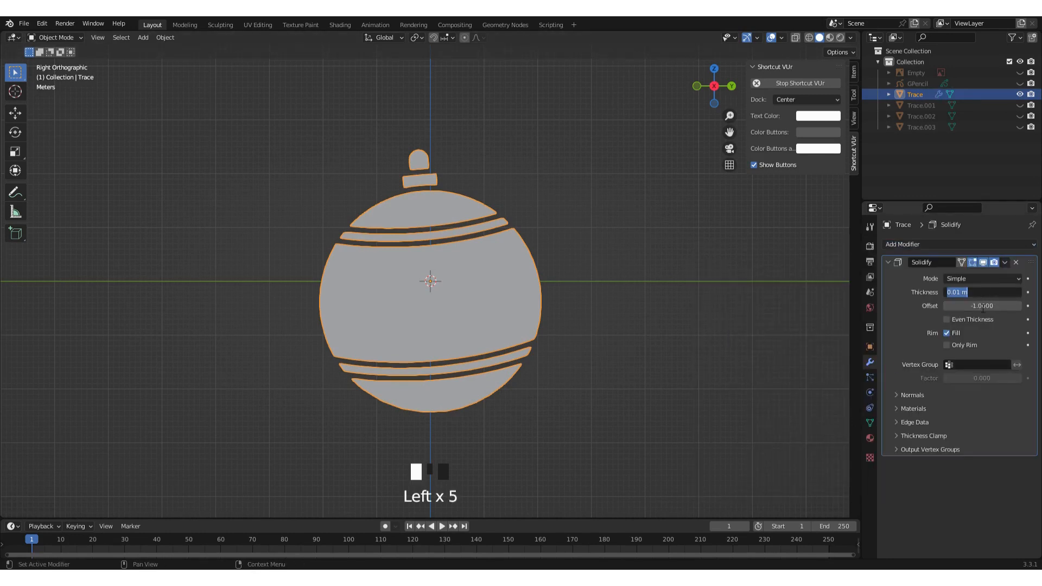
{"action": "type", "text": "3"}
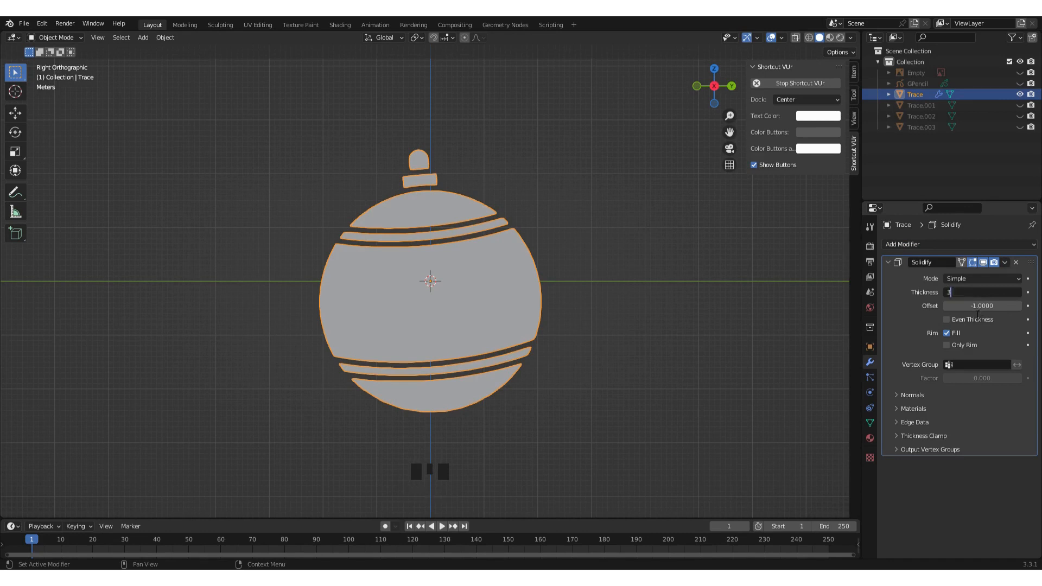
{"action": "key", "text": "Return"}
{"action": "left_click", "coordinate": [975, 304]}
{"action": "type", "text": "0"}
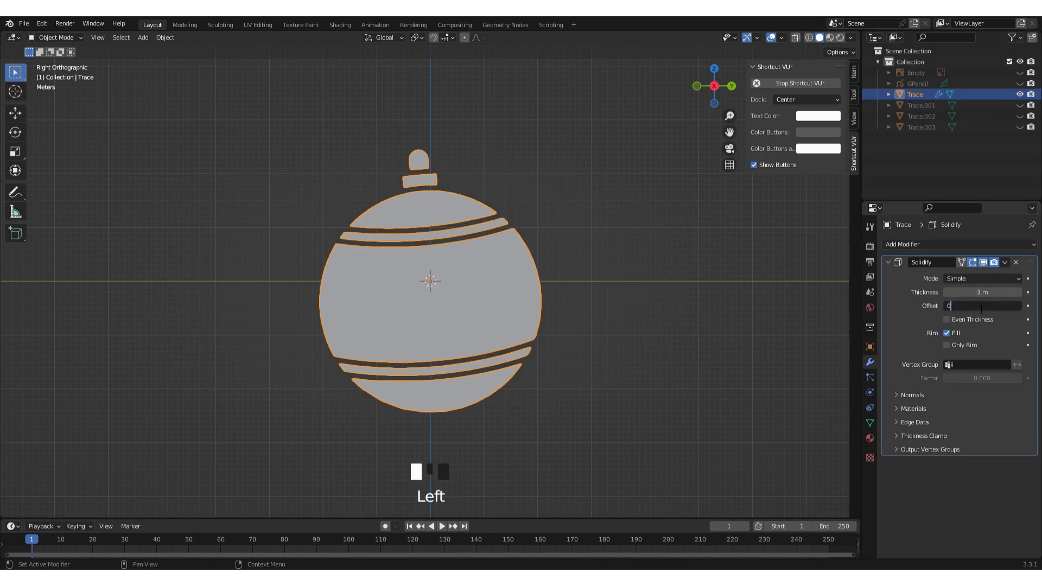
{"action": "left_click", "coordinate": [682, 282]}
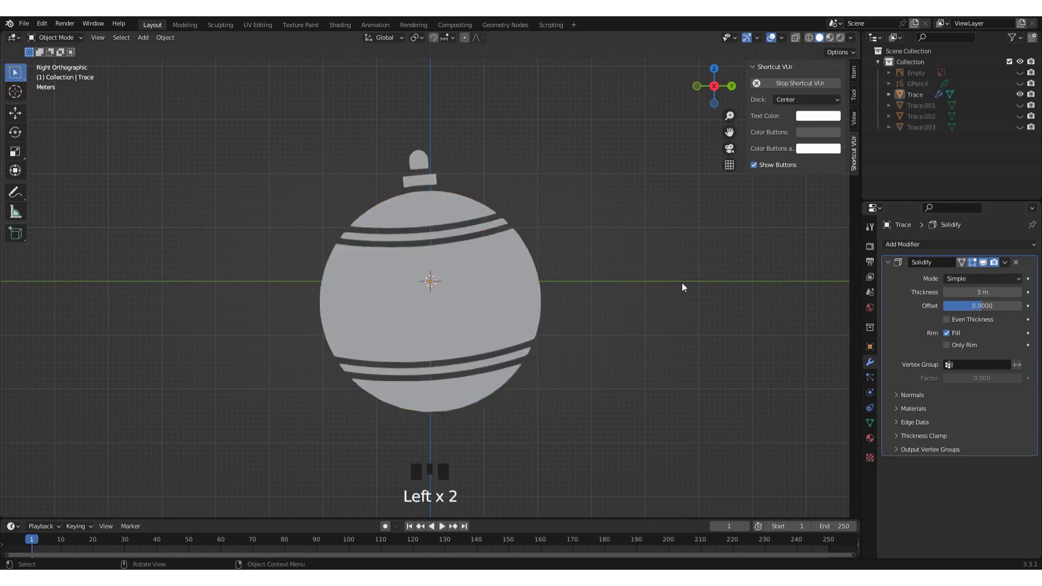
{"action": "middle_click_drag", "start_coordinate": [372, 247], "coordinate": [434, 250]}
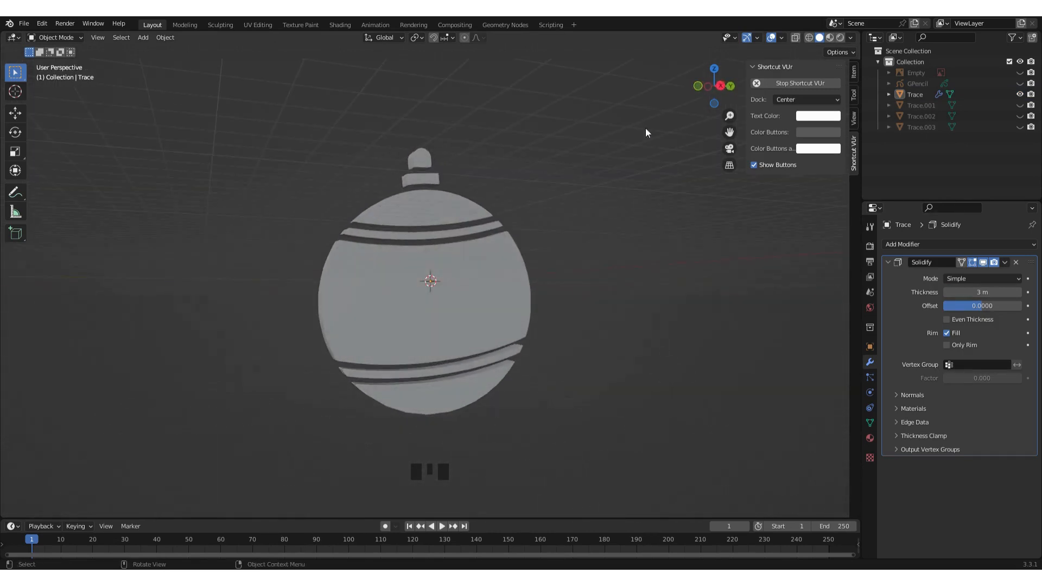
{"action": "left_click", "coordinate": [721, 85]}
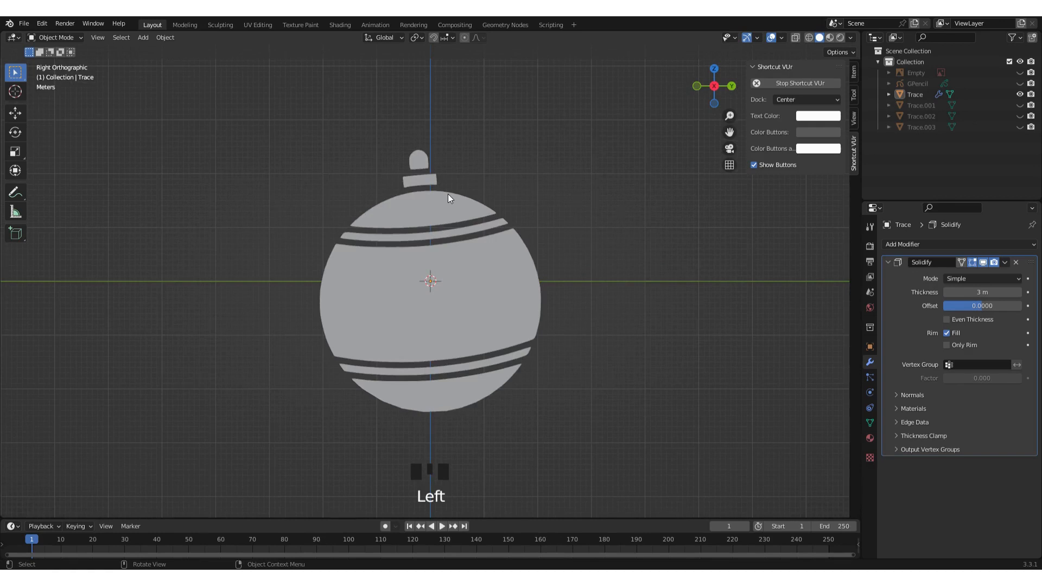
Hide the ornament body, show only the outer star object Trace.003, and select it
{"action": "left_click", "coordinate": [1022, 107]}
{"action": "left_click", "coordinate": [1021, 107]}
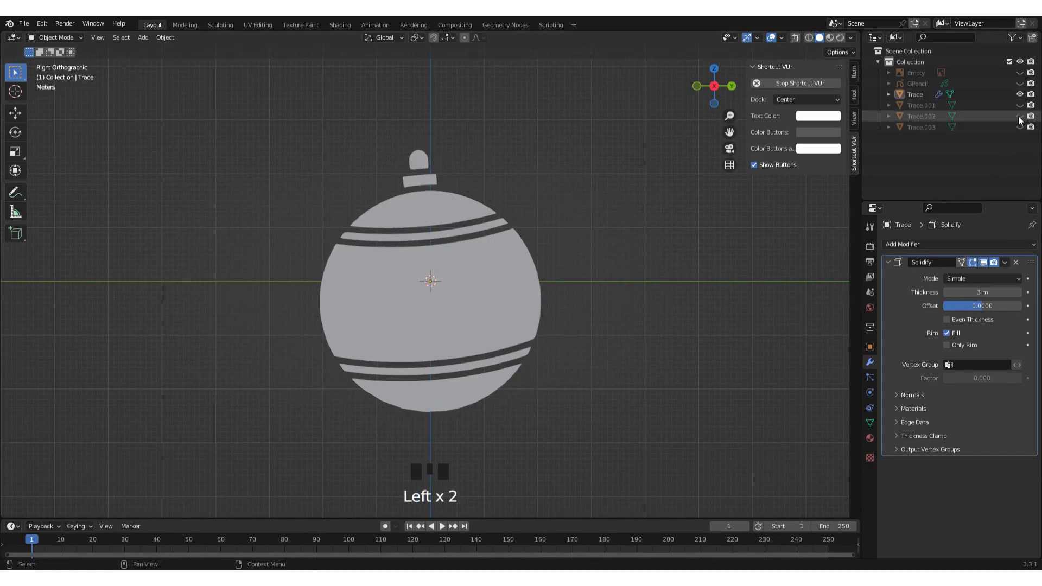
{"action": "left_click", "coordinate": [1019, 117]}
{"action": "left_click", "coordinate": [1021, 94]}
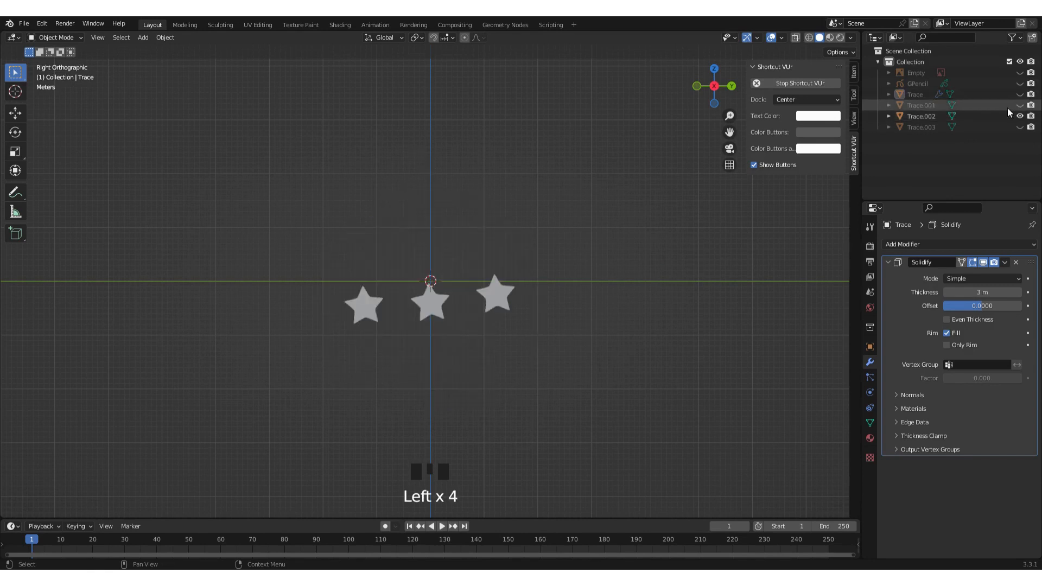
{"action": "left_click", "coordinate": [1019, 127]}
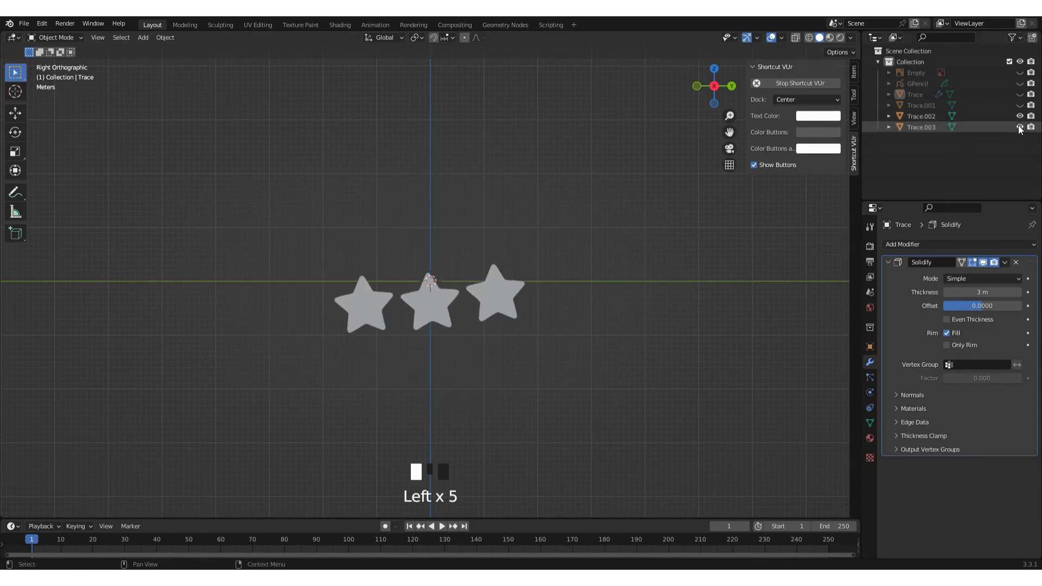
{"action": "left_click", "coordinate": [1020, 116]}
{"action": "left_click", "coordinate": [377, 310]}
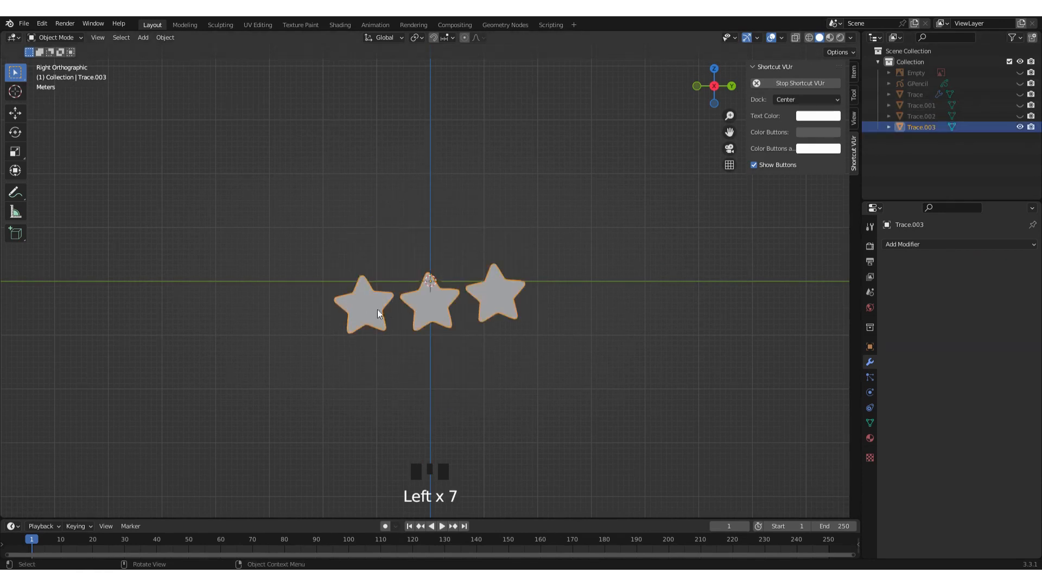
Add a Solidify modifier to the outer stars with a thickness of 4 m and an offset of 0
{"action": "left_click", "coordinate": [920, 247]}
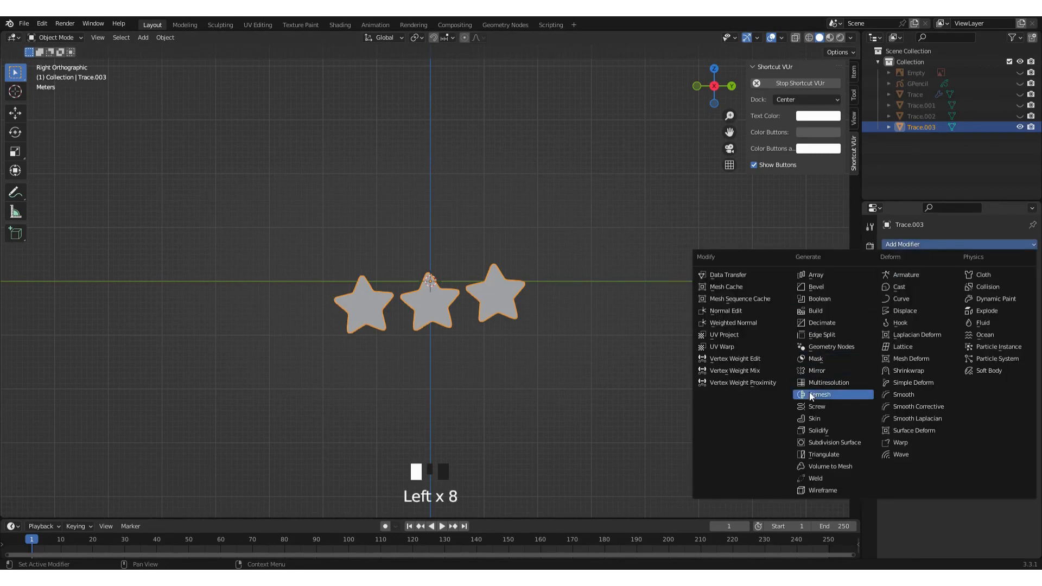
{"action": "left_click", "coordinate": [812, 430]}
{"action": "left_click", "coordinate": [984, 293]}
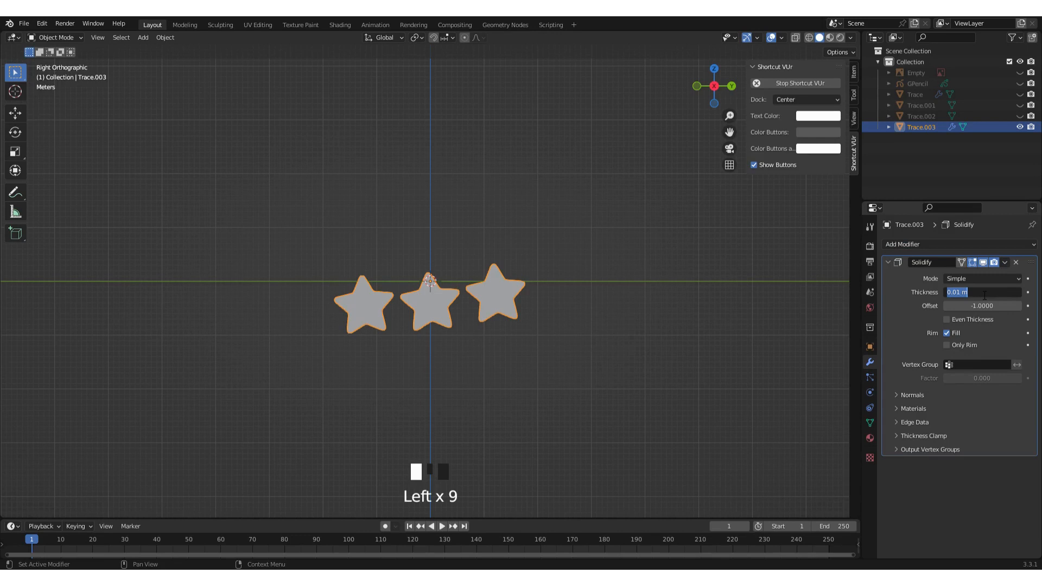
{"action": "type", "text": "4"}
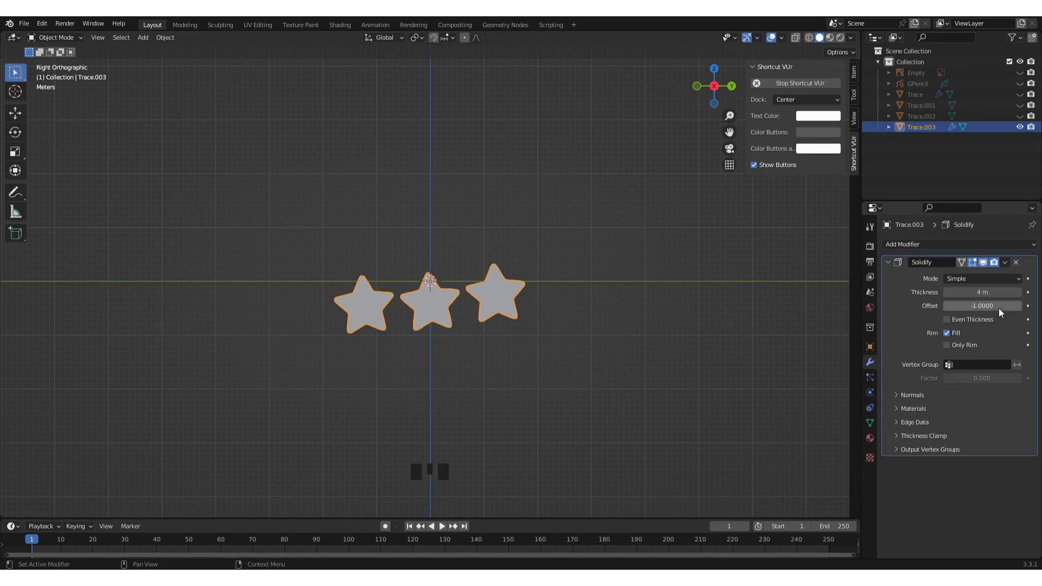
{"action": "left_click", "coordinate": [999, 308]}
{"action": "type", "text": "0"}
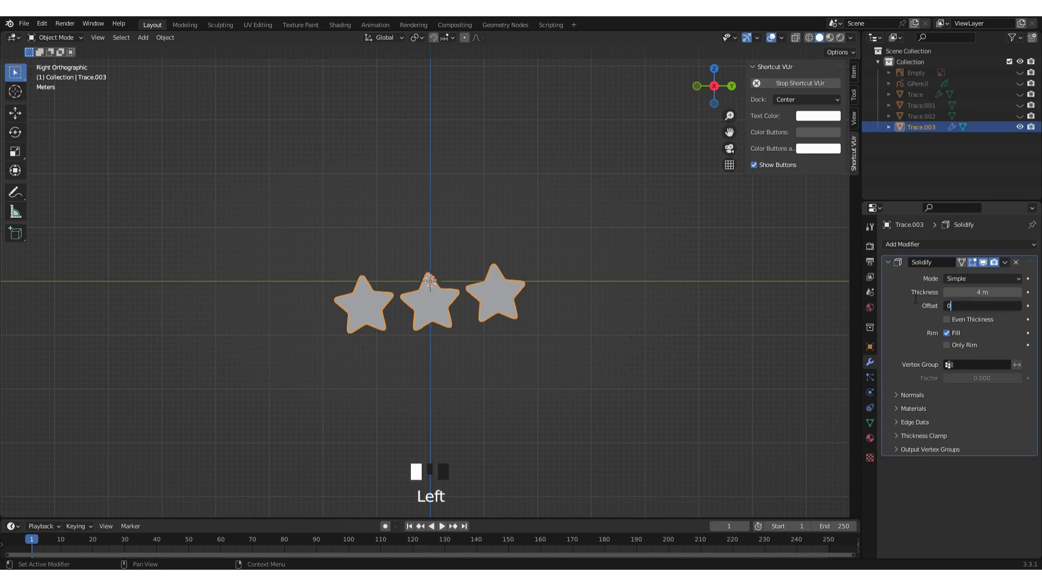
{"action": "left_click", "coordinate": [915, 298]}
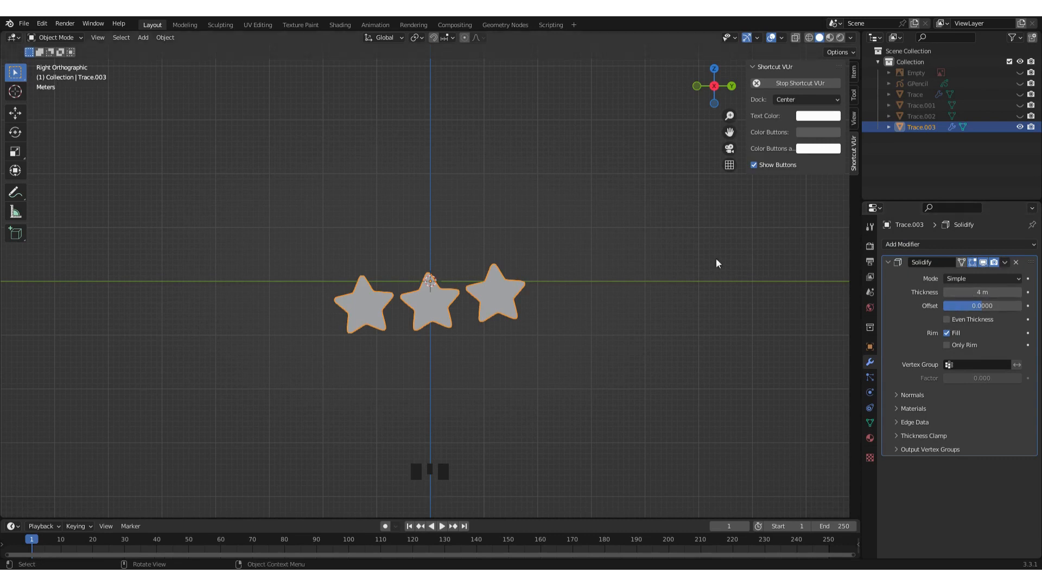
{"action": "middle_click_drag", "start_coordinate": [714, 259], "coordinate": [564, 288]}
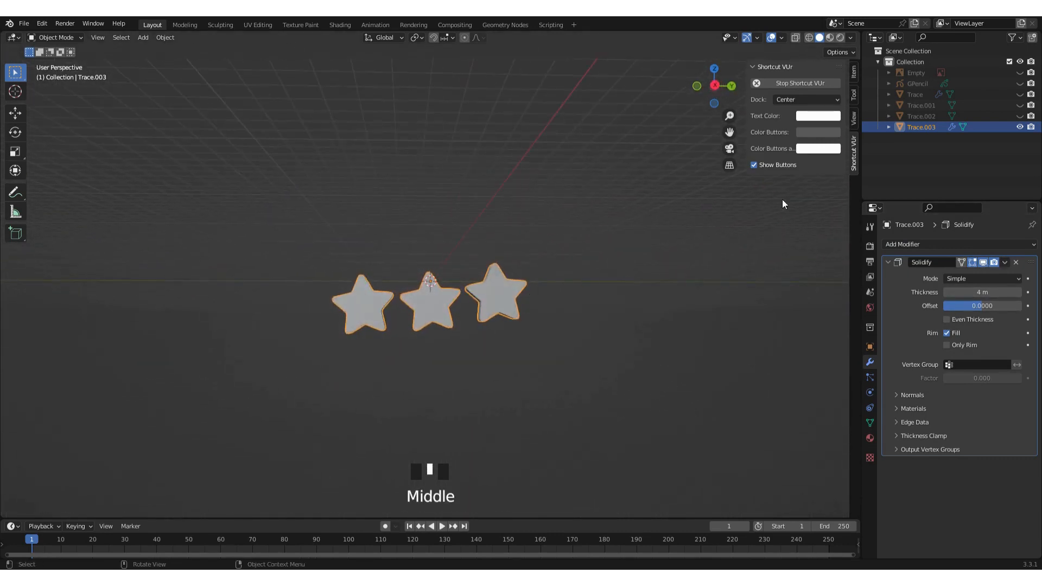
Hide the outer stars, show only the inner star object Trace.002, and select it
{"action": "left_click", "coordinate": [1019, 127]}
{"action": "left_click", "coordinate": [1019, 116]}
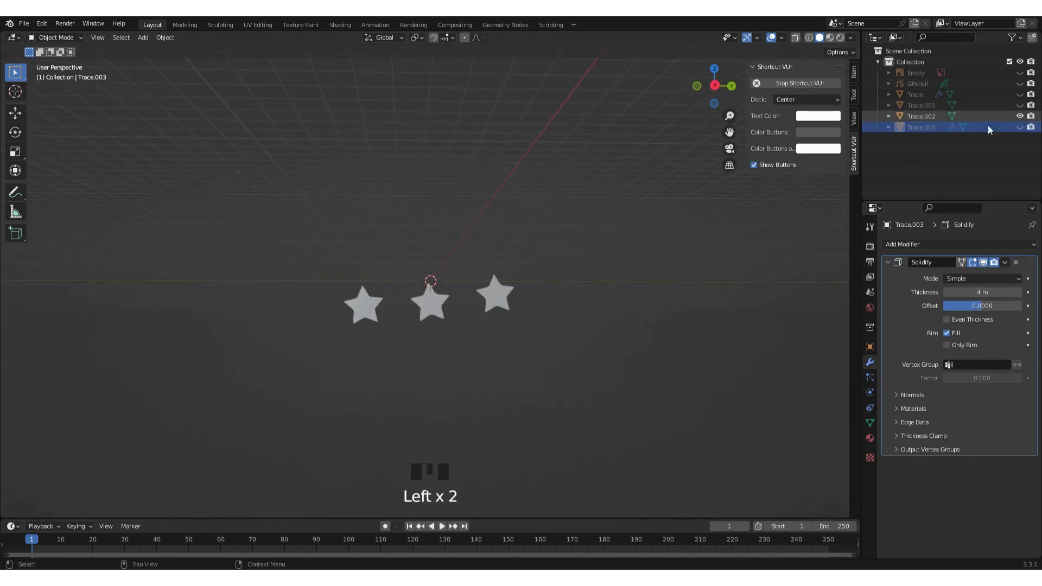
{"action": "left_click", "coordinate": [985, 116]}
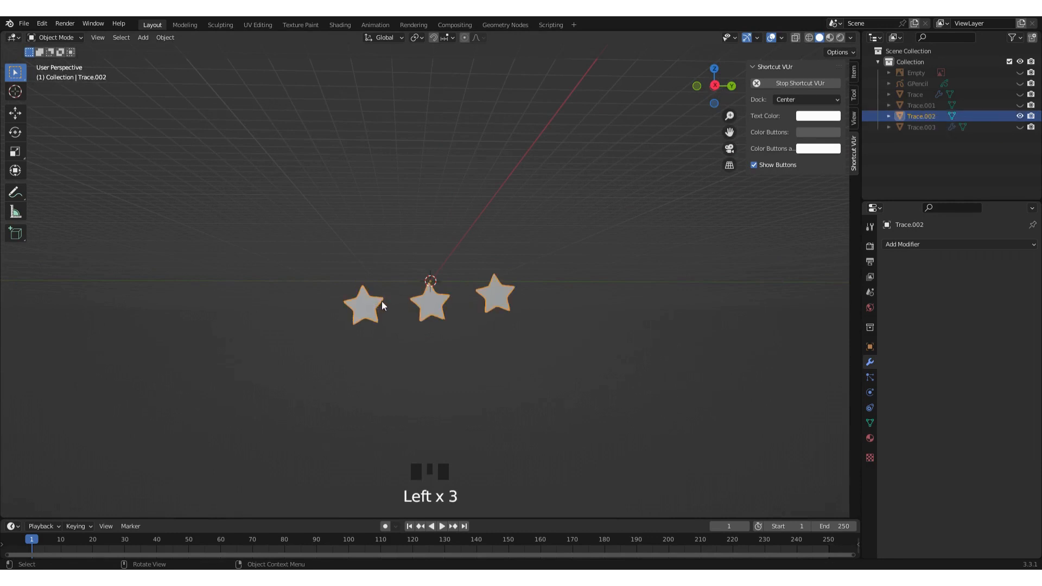
Add a Solidify modifier to the inner stars with a thickness of 5 m and an offset of 0
{"action": "left_click", "coordinate": [935, 244]}
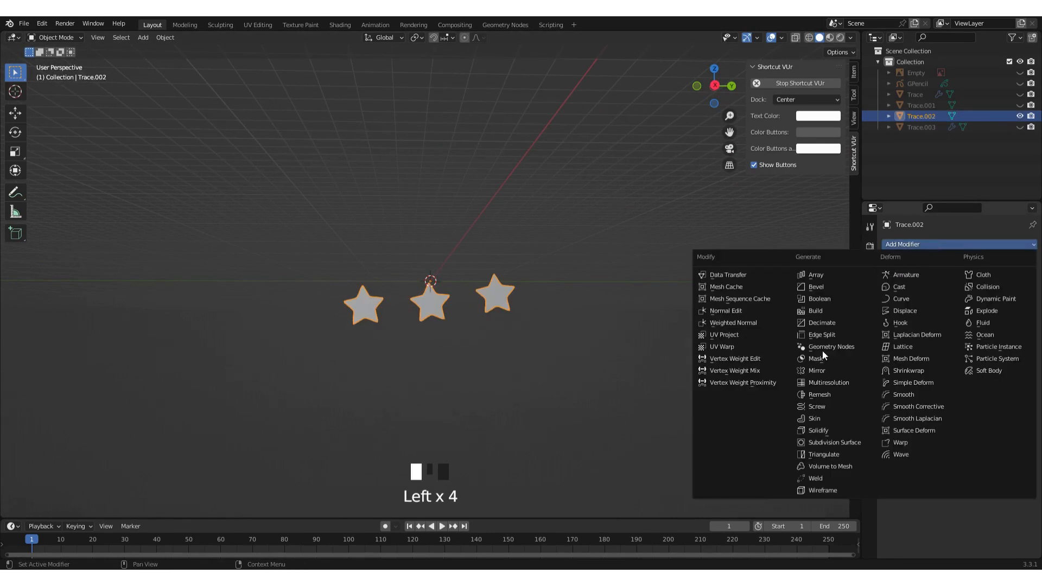
{"action": "left_click", "coordinate": [820, 430]}
{"action": "left_click", "coordinate": [982, 292]}
{"action": "type", "text": "5"}
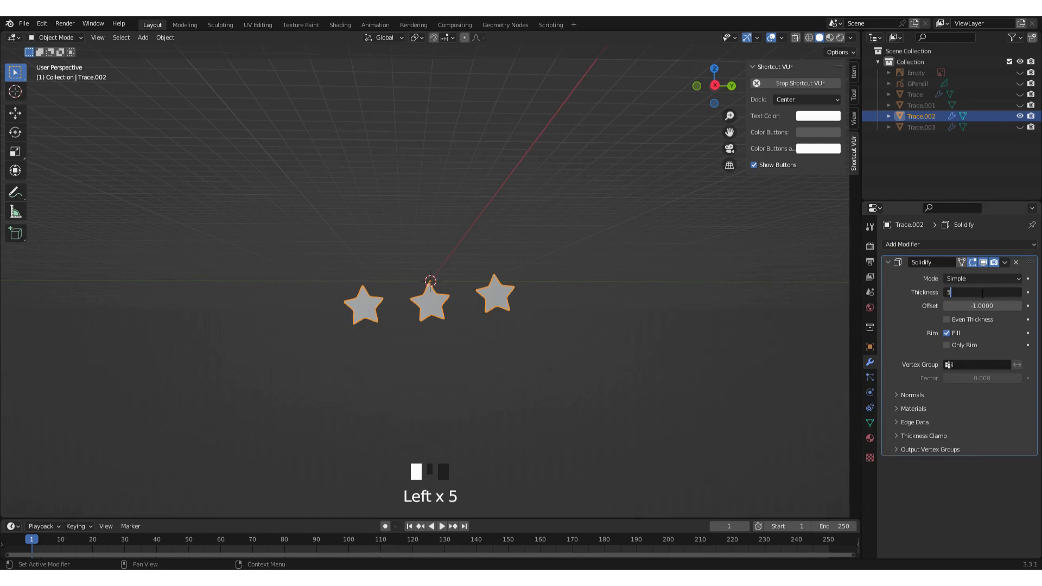
{"action": "key", "text": "Return"}
{"action": "left_click", "coordinate": [979, 306]}
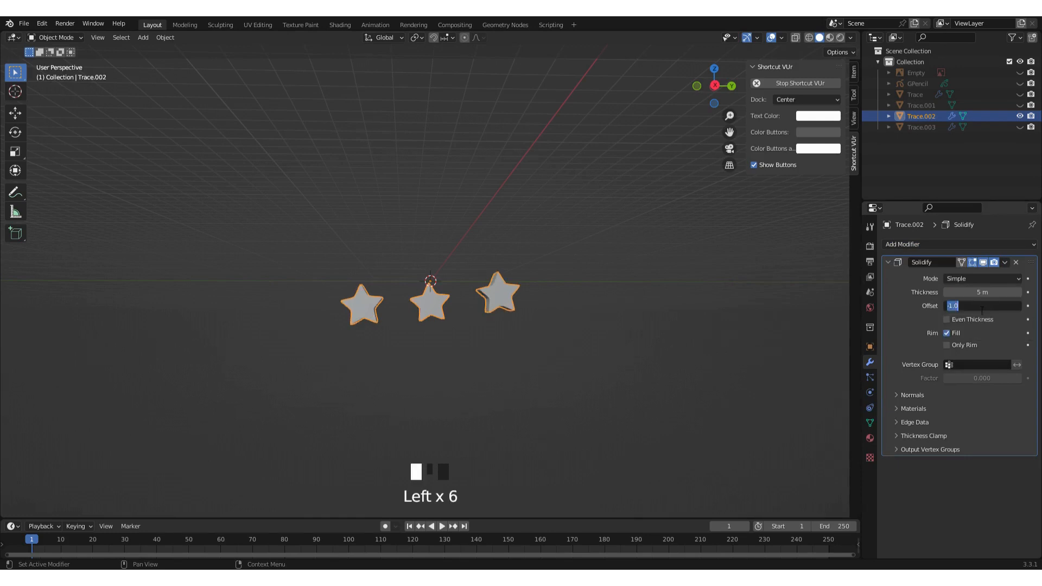
{"action": "type", "text": "0"}
{"action": "left_click", "coordinate": [499, 307]}
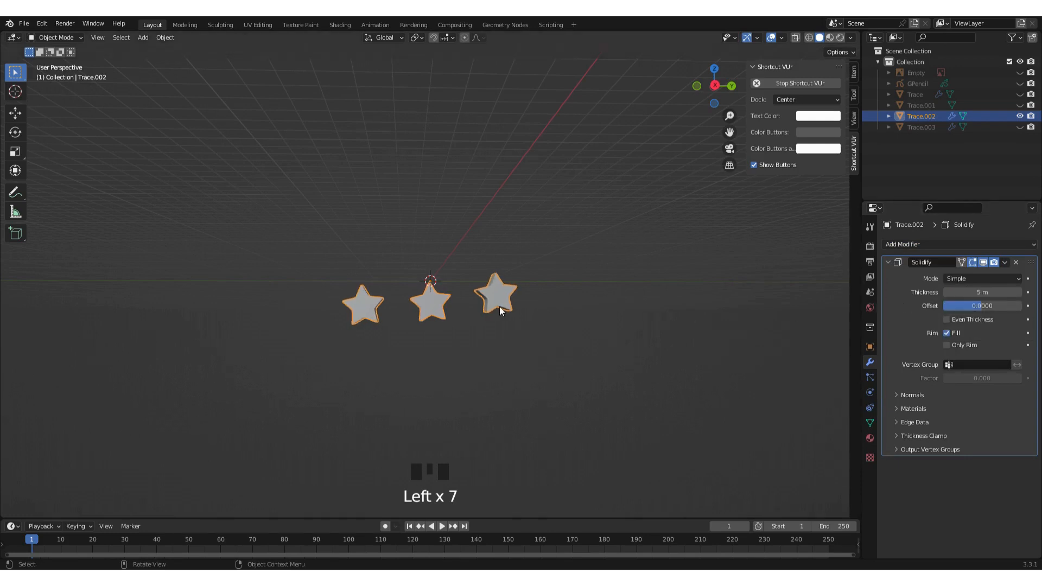
Show the outer stars and the ornament body again, deselect everything, and inspect the layered thicknesses from the side
{"action": "left_click", "coordinate": [1020, 127]}
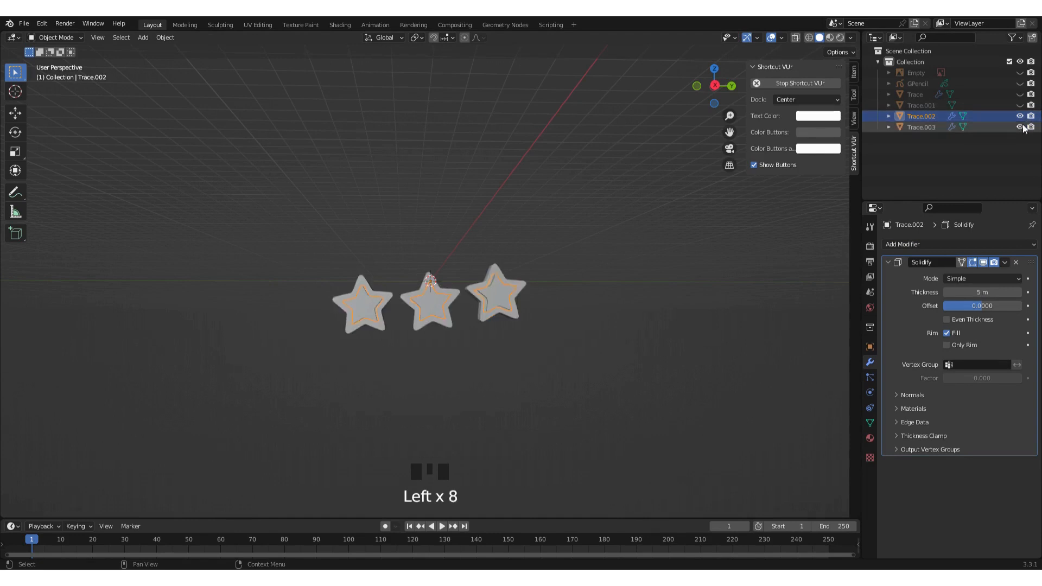
{"action": "left_click", "coordinate": [1021, 95]}
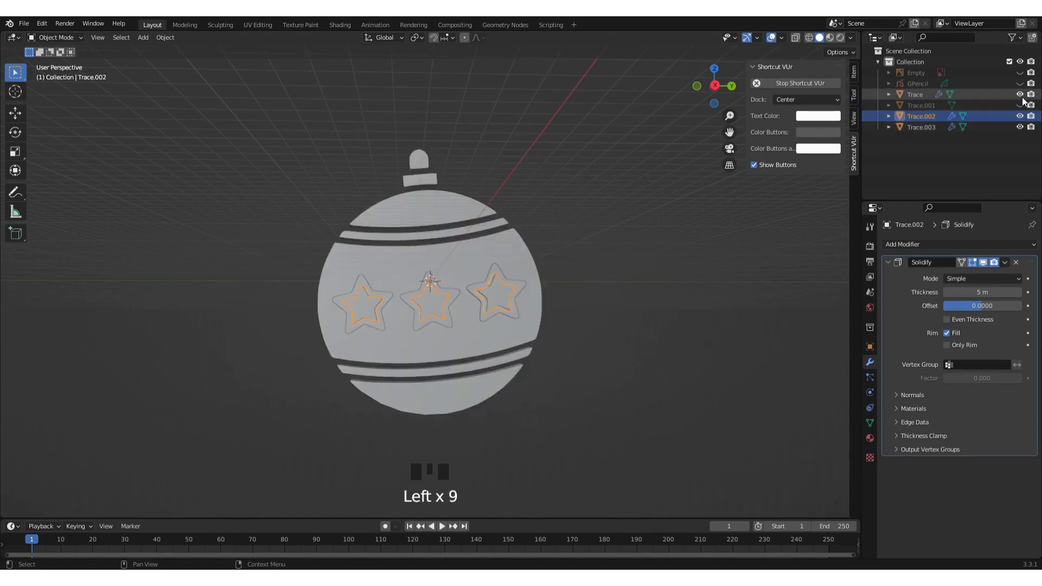
{"action": "left_click", "coordinate": [565, 204]}
{"action": "mouse_move", "coordinate": [362, 304]}
{"action": "middle_mouse_down"}
{"action": "mouse_move", "coordinate": [556, 298]}
{"action": "mouse_move", "coordinate": [359, 304]}
{"action": "mouse_move", "coordinate": [356, 374]}
{"action": "mouse_move", "coordinate": [390, 456]}
{"action": "mouse_move", "coordinate": [379, 381]}
{"action": "mouse_move", "coordinate": [409, 308]}
{"action": "mouse_move", "coordinate": [497, 291]}
{"action": "middle_mouse_up"}
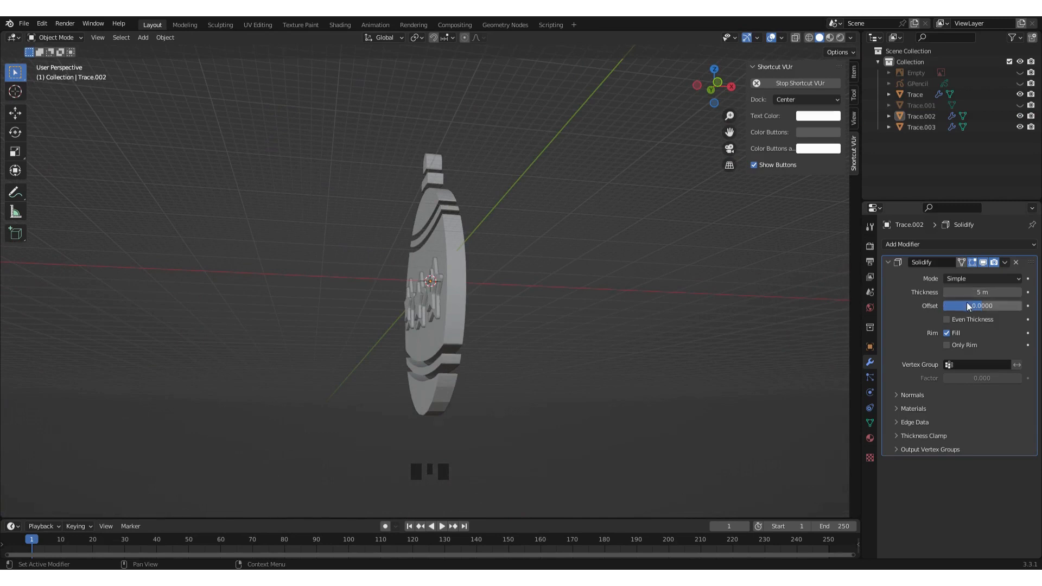
Try shifting the inner stars' Solidify offset to 0.2585, and undo the change
{"action": "mouse_move", "coordinate": [966, 306]}
{"action": "left_mouse_down"}
{"action": "mouse_move", "coordinate": [1012, 306]}
{"action": "mouse_move", "coordinate": [964, 305]}
{"action": "mouse_move", "coordinate": [974, 305]}
{"action": "left_mouse_up"}
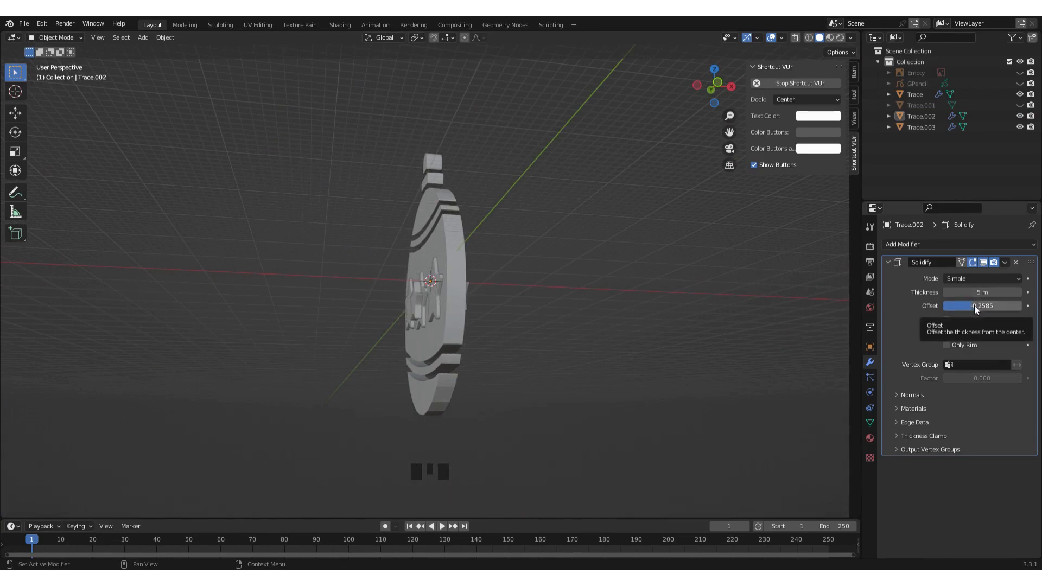
{"action": "key", "text": "ctrl+z"}
{"action": "left_click", "coordinate": [583, 252]}
Hide the ornament body and both star objects, show only the outer outline Trace.001, and select it
{"action": "middle_click_drag", "start_coordinate": [583, 251], "coordinate": [514, 270]}
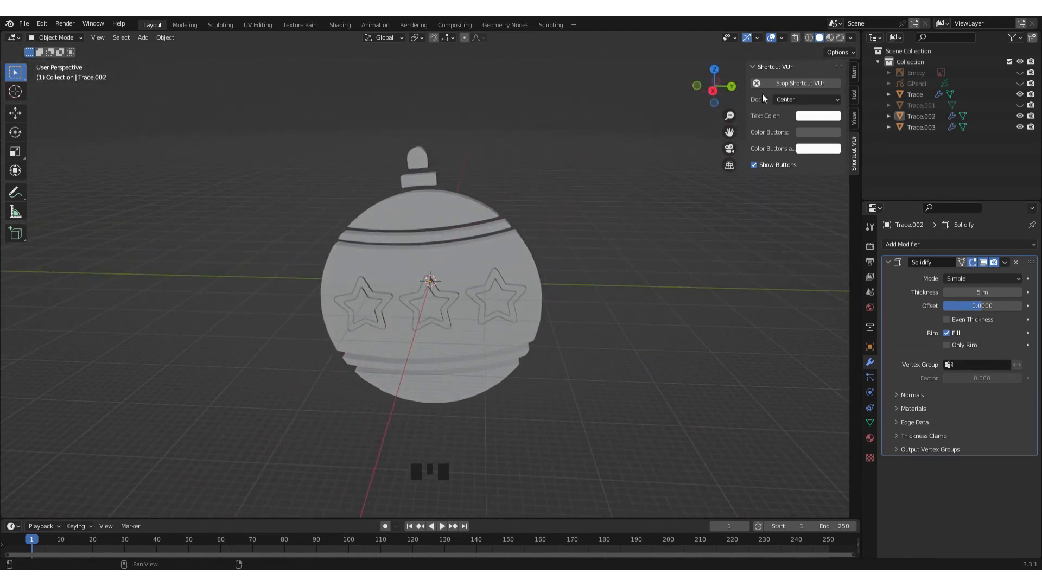
{"action": "left_click", "coordinate": [712, 90]}
{"action": "left_click", "coordinate": [571, 188]}
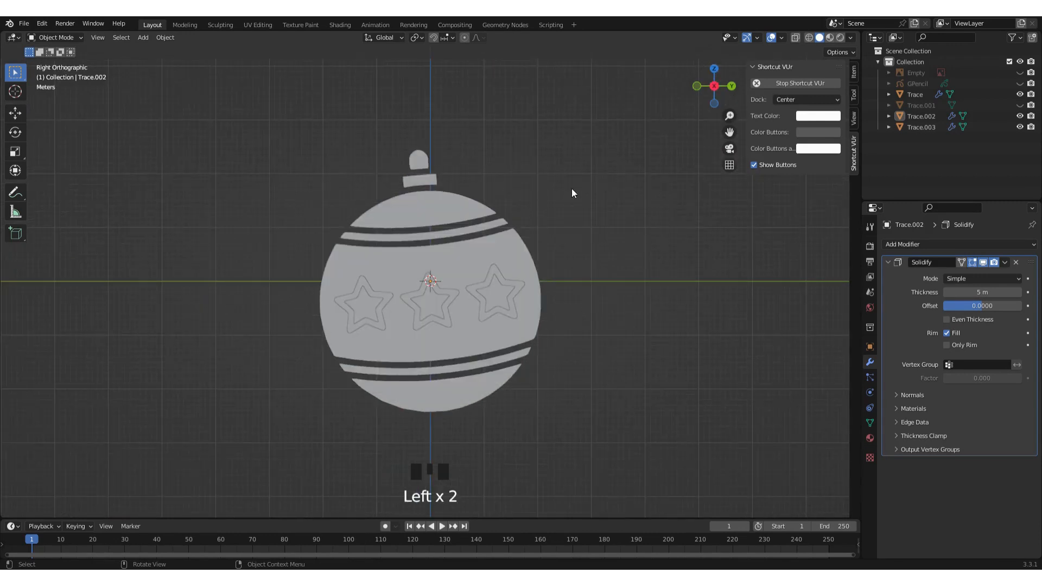
{"action": "left_click", "coordinate": [1020, 94]}
{"action": "left_click", "coordinate": [1020, 116]}
{"action": "left_click", "coordinate": [1020, 127]}
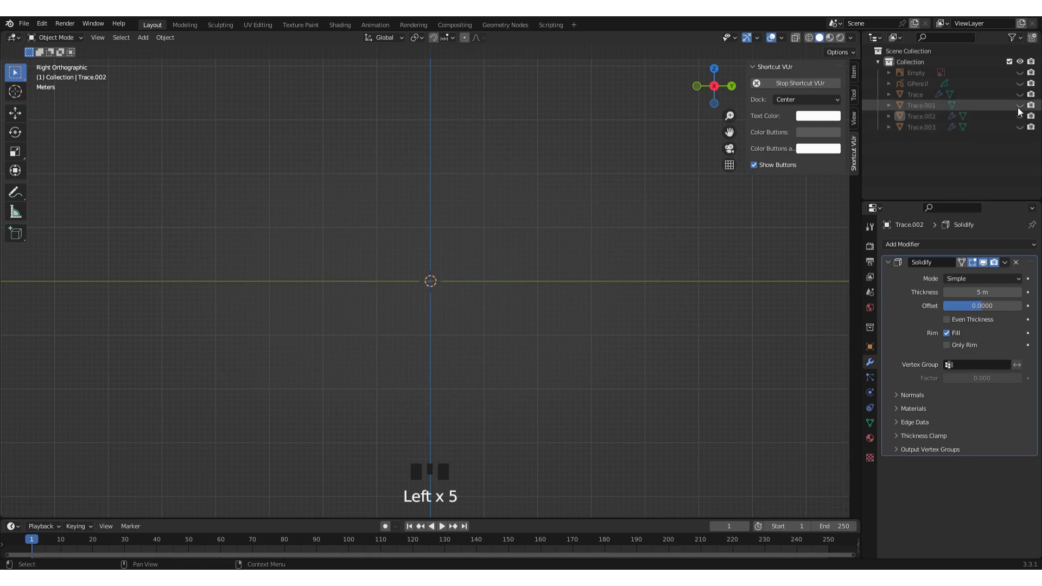
{"action": "left_click", "coordinate": [1019, 105]}
{"action": "left_click", "coordinate": [439, 178]}
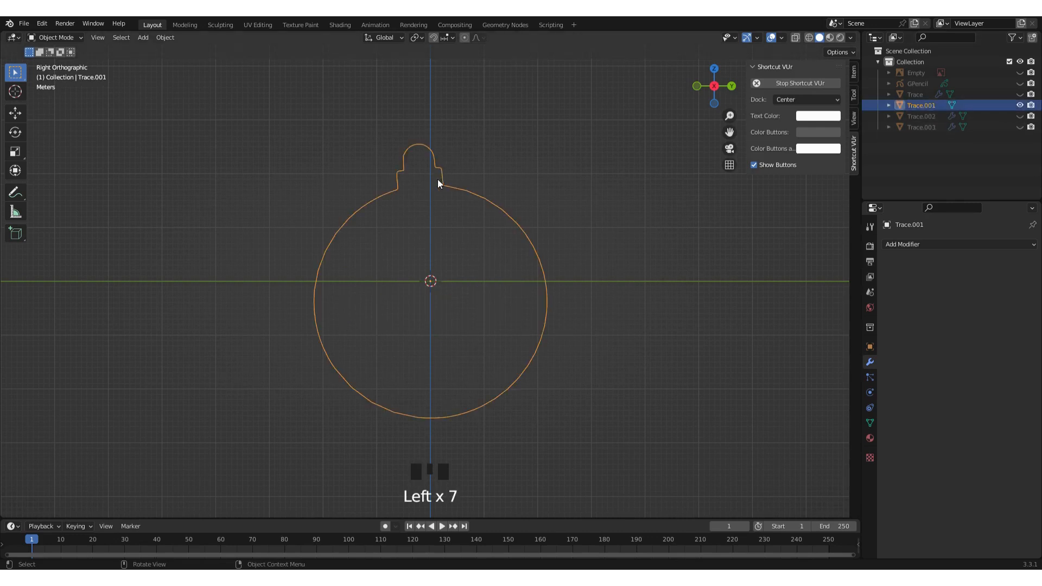
Fill the ornament's outer outline loop with a face and return to Object Mode with the object selected
{"action": "key", "text": "Tab"}
{"action": "left_click", "coordinate": [449, 190]}
{"action": "left_click", "coordinate": [461, 193], "text": "alt"}
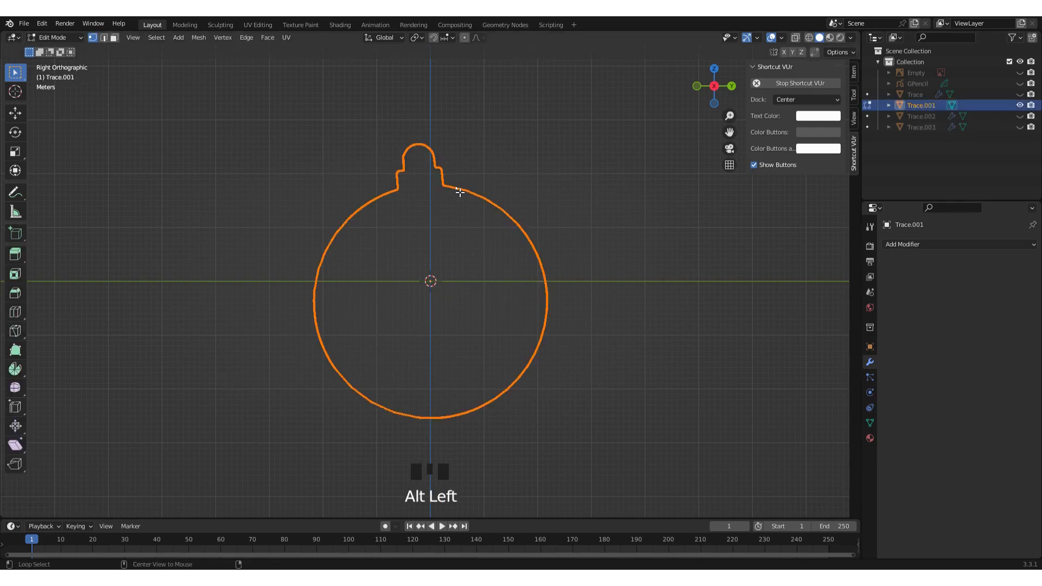
{"action": "key", "text": "f"}
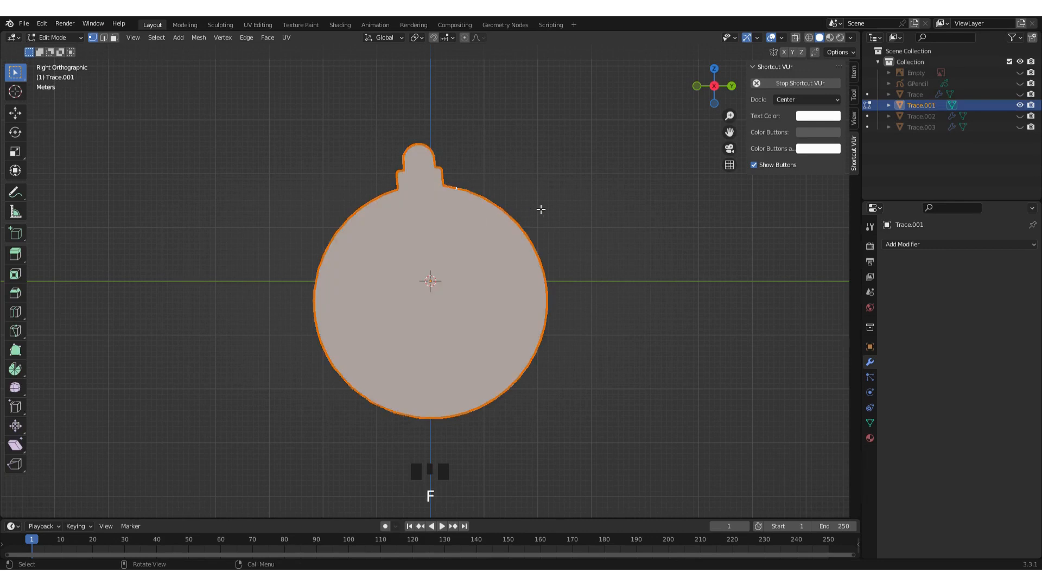
{"action": "key", "text": "Tab"}
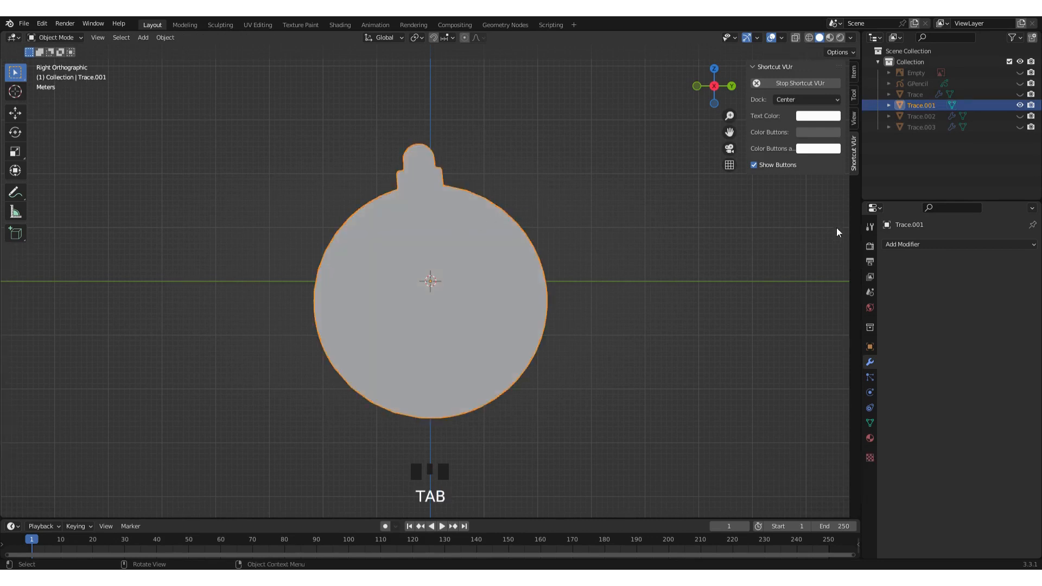
{"action": "left_click", "coordinate": [575, 347]}
{"action": "left_click", "coordinate": [507, 302]}
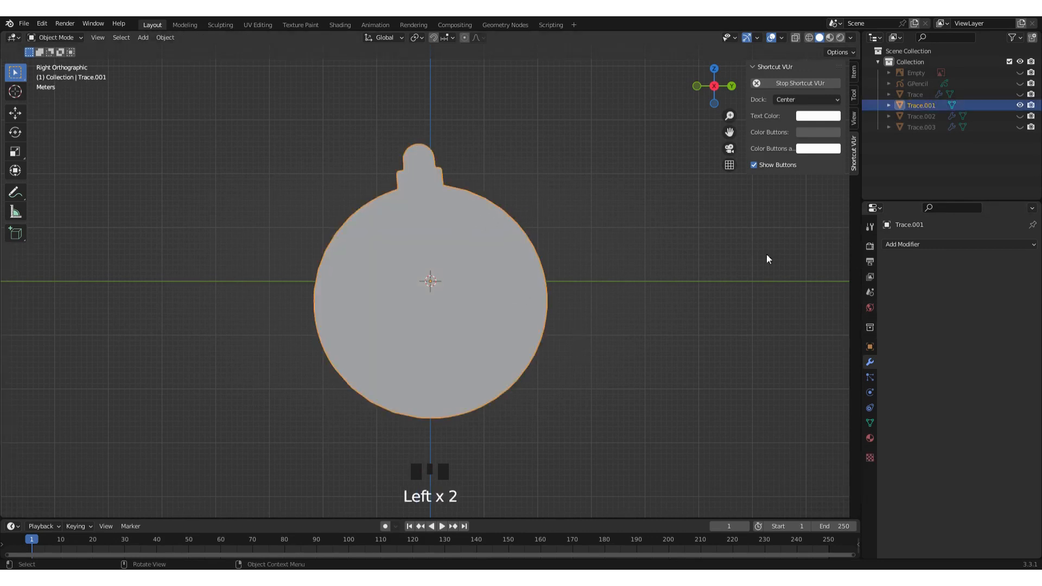
Add a Solidify modifier to the filled outline object with a thickness of 2.5 m and an offset of 0
{"action": "left_click", "coordinate": [938, 245]}
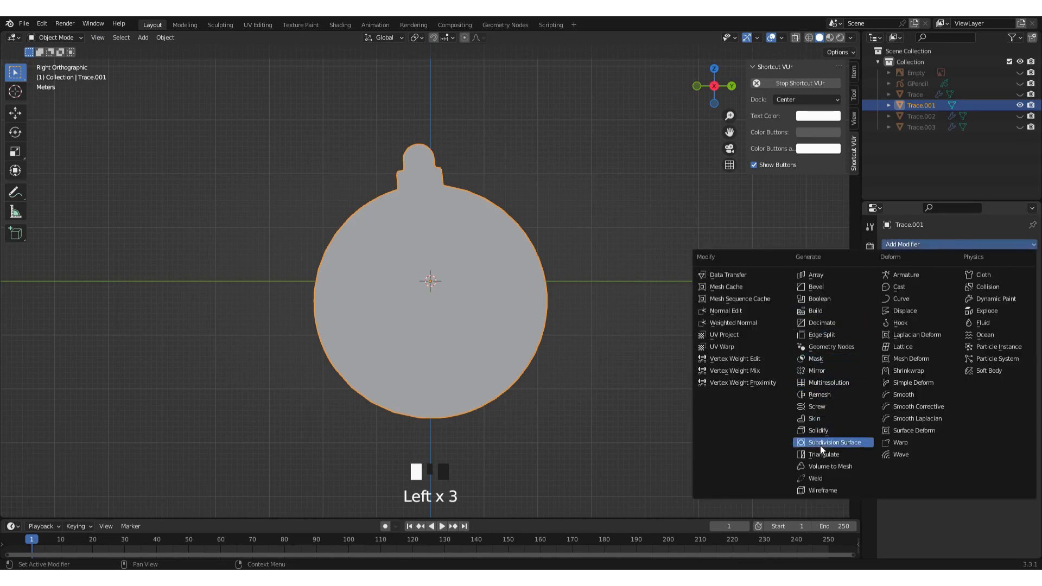
{"action": "left_click", "coordinate": [819, 430]}
{"action": "left_click", "coordinate": [977, 293]}
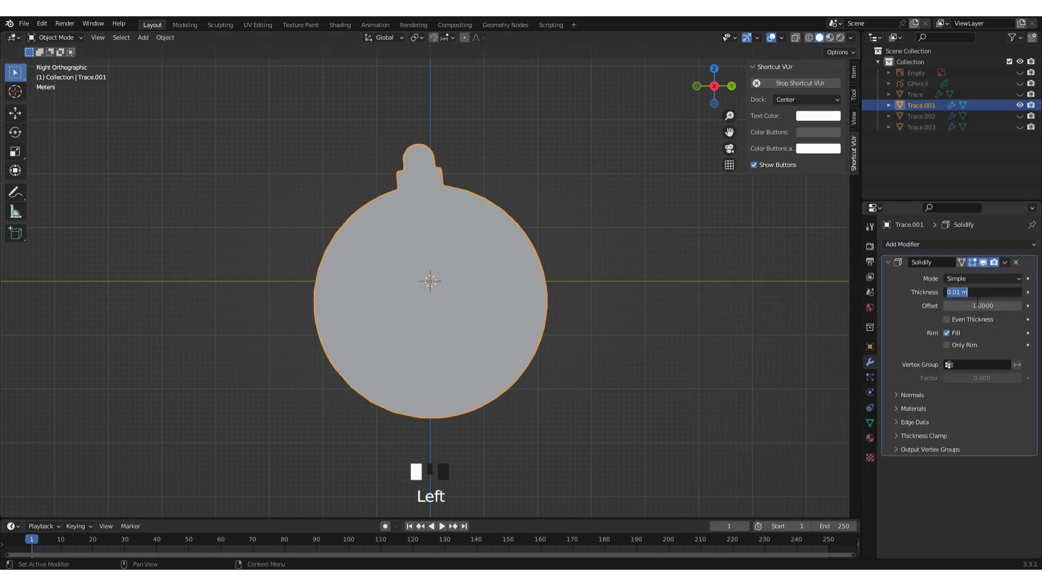
{"action": "type", "text": "2.5"}
{"action": "key", "text": "Return"}
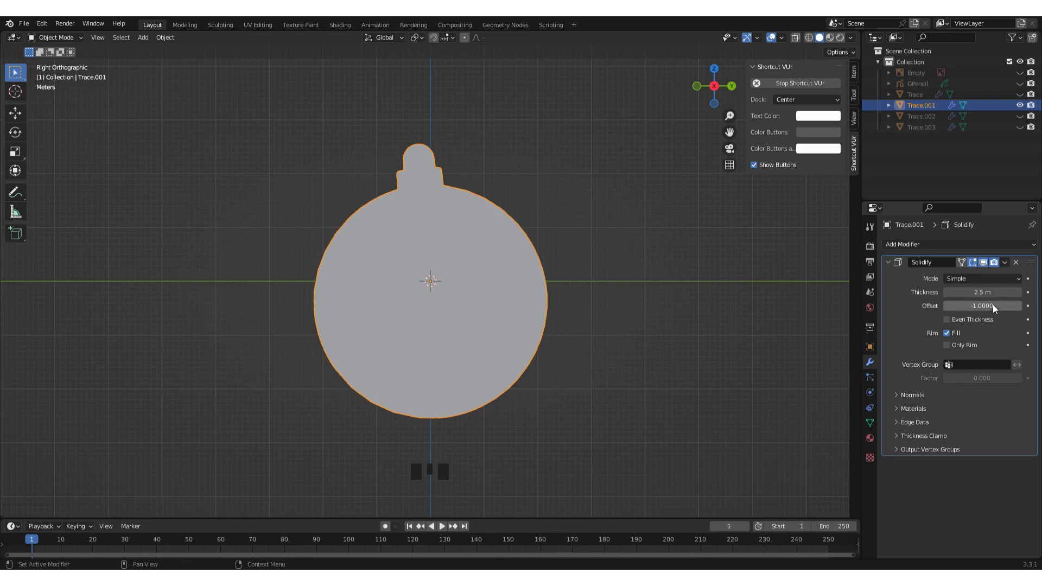
{"action": "left_click", "coordinate": [1004, 308]}
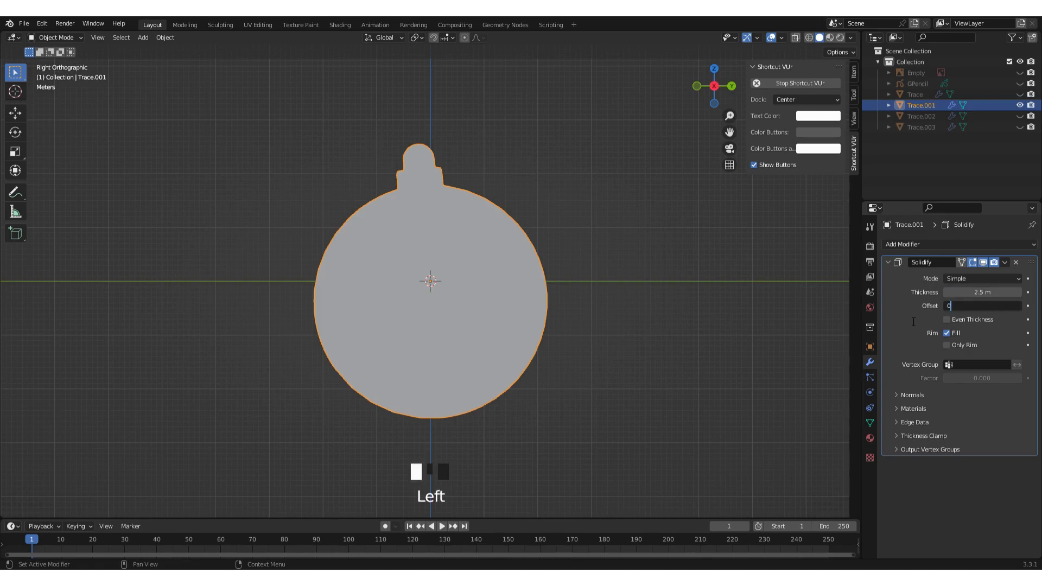
{"action": "type", "text": "0"}
{"action": "key", "text": "Return"}
{"action": "middle_click_drag", "start_coordinate": [514, 243], "coordinate": [585, 251]}
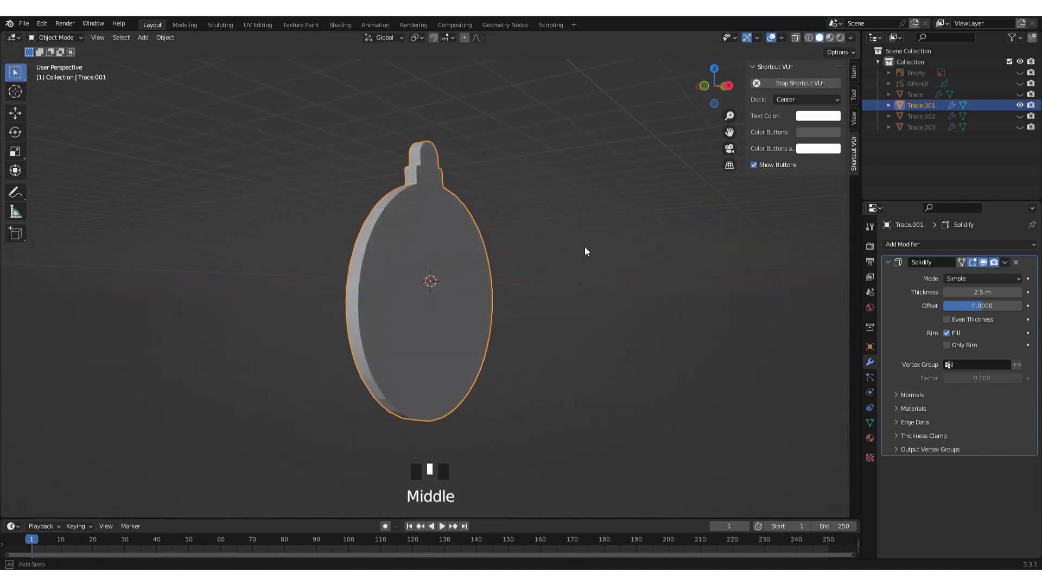
Show the ornament body Trace and the star objects Trace.002 and Trace.003 alongside the solidified outline
{"action": "left_click", "coordinate": [1020, 95]}
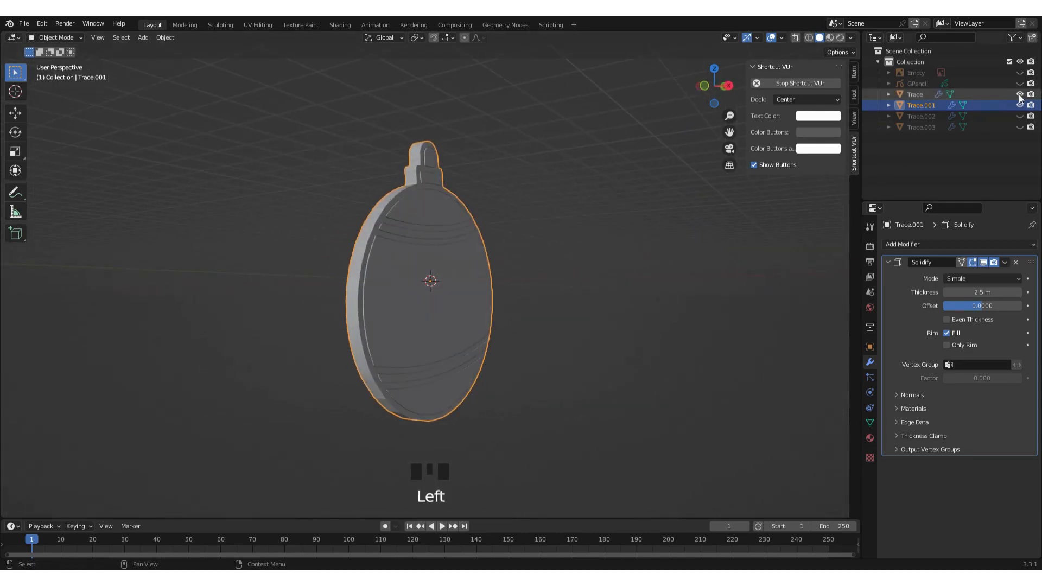
{"action": "left_click", "coordinate": [1020, 117]}
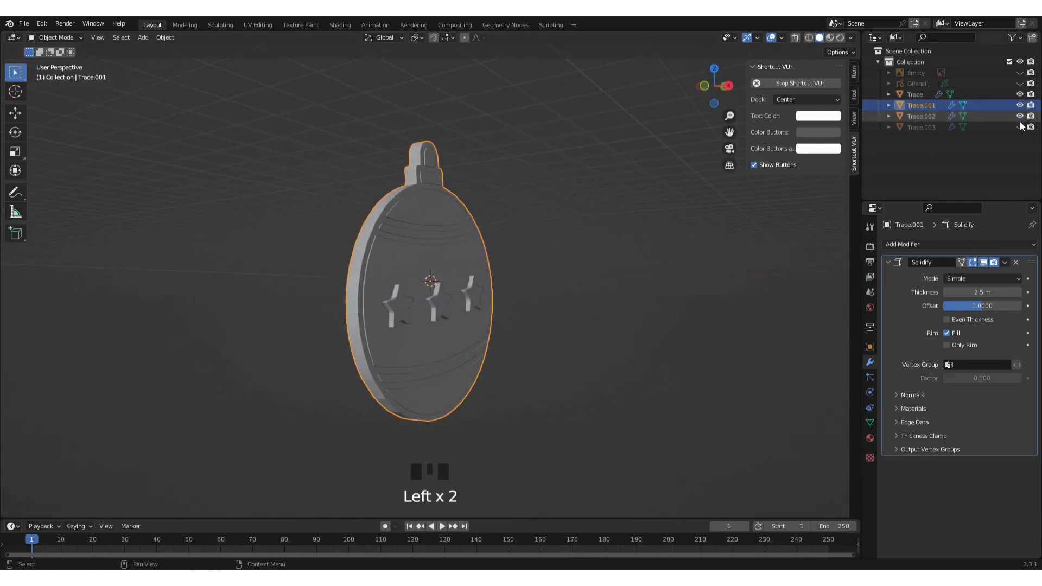
{"action": "left_click", "coordinate": [1020, 127]}
Set the ornament body's Solidify thickness to 3.5 m, deselect it, and check the assembled ornament from the right orthographic view
{"action": "left_click", "coordinate": [431, 210]}
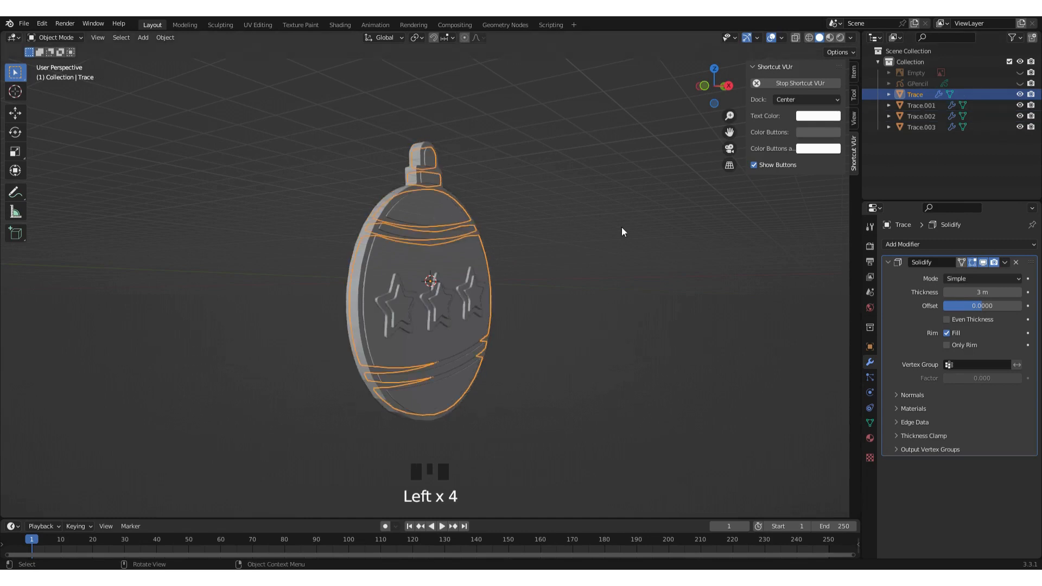
{"action": "left_click", "coordinate": [982, 293]}
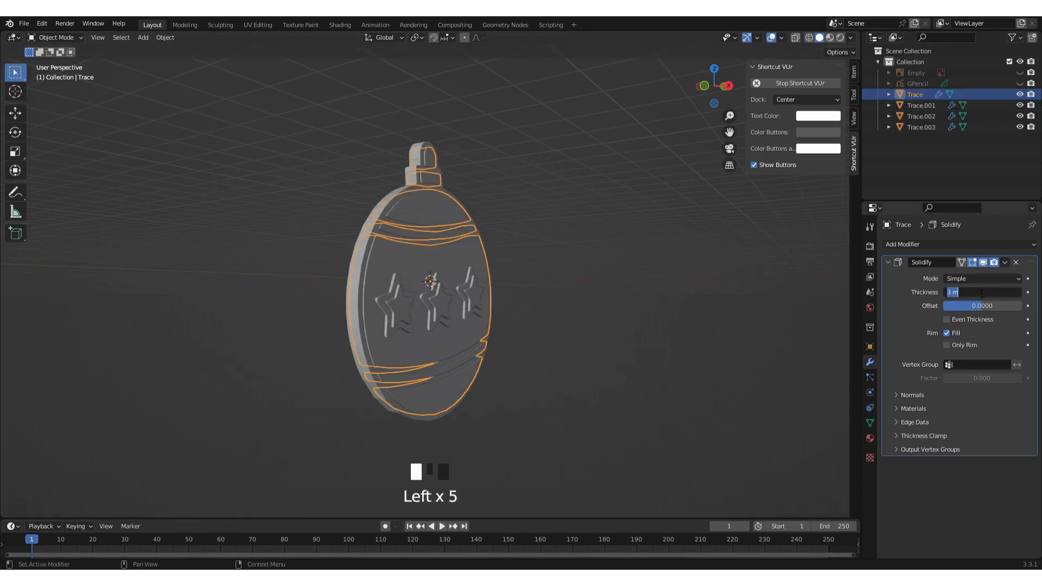
{"action": "type", "text": "3.5"}
{"action": "key", "text": "Return"}
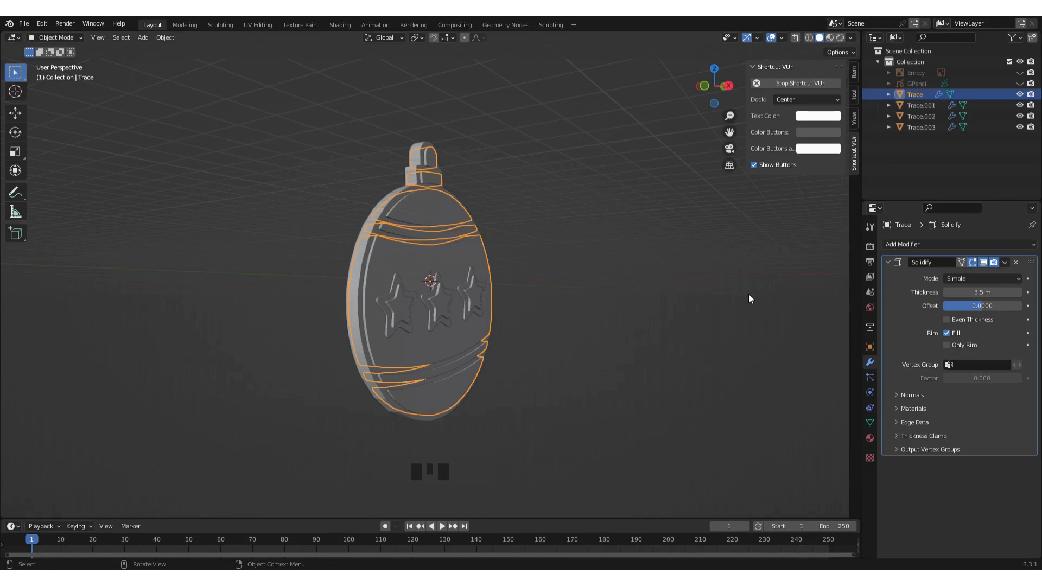
{"action": "left_click", "coordinate": [578, 255]}
{"action": "middle_click", "coordinate": [513, 277]}
{"action": "middle_click_drag", "start_coordinate": [514, 281], "coordinate": [440, 282]}
{"action": "left_click", "coordinate": [711, 85]}
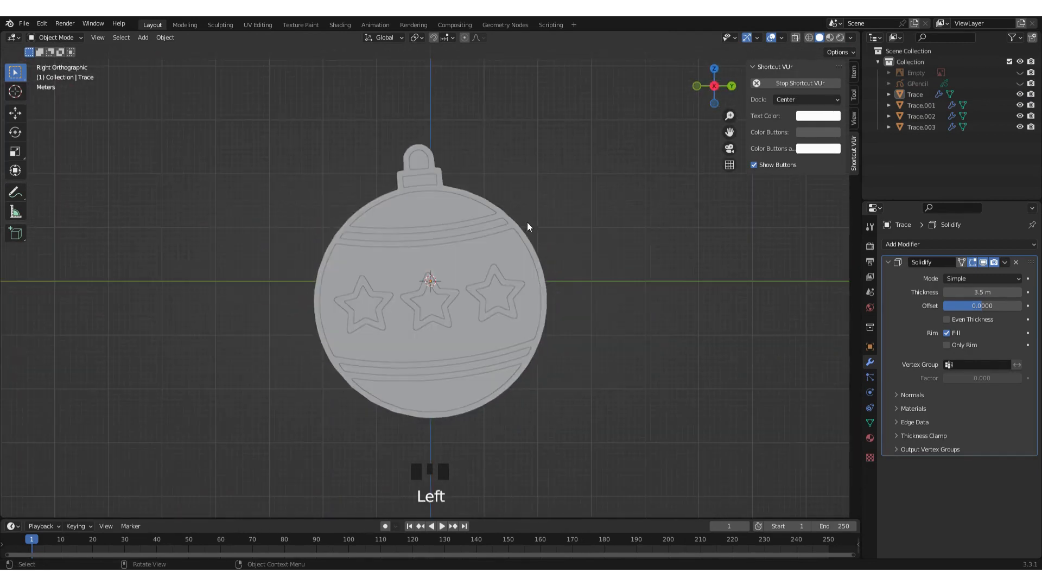
Assign a new material with a red base color to the ornament body and display the scene in Material Preview shading
{"action": "left_click", "coordinate": [437, 204]}
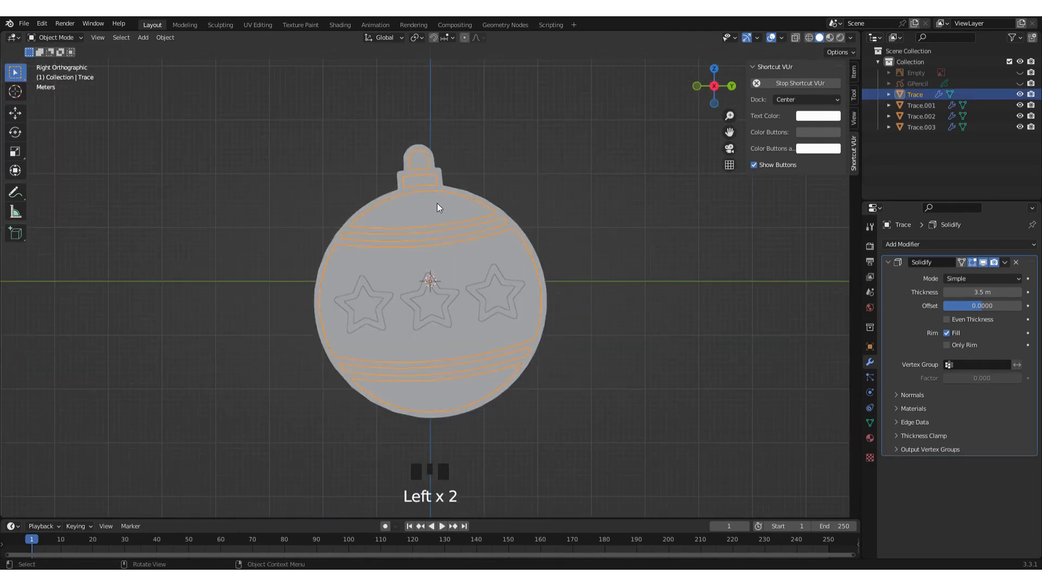
{"action": "left_click", "coordinate": [870, 437]}
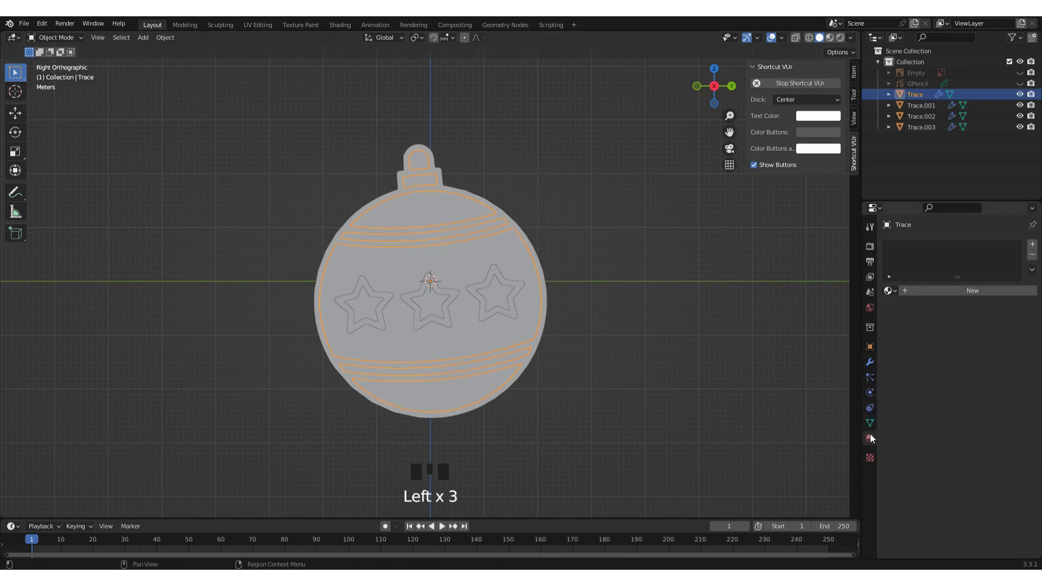
{"action": "left_click", "coordinate": [952, 289]}
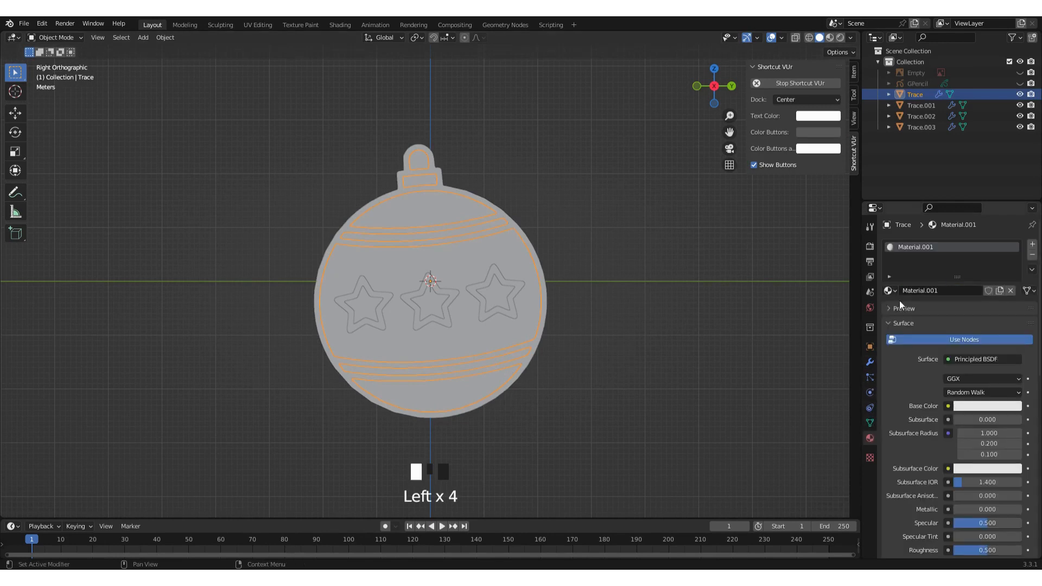
{"action": "left_click", "coordinate": [968, 406]}
{"action": "left_click_drag", "start_coordinate": [962, 324], "coordinate": [963, 326]}
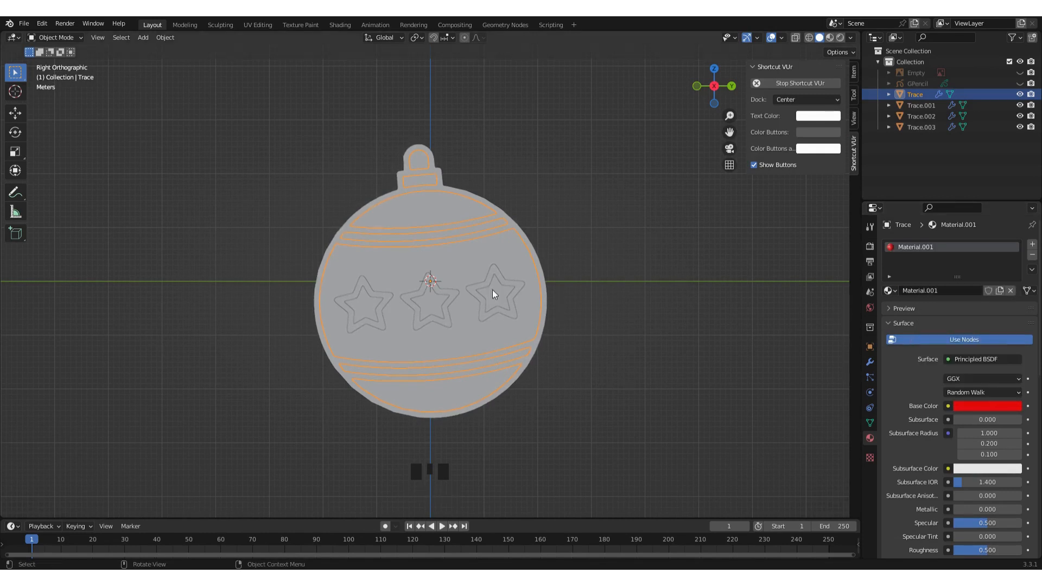
{"action": "left_click", "coordinate": [829, 36]}
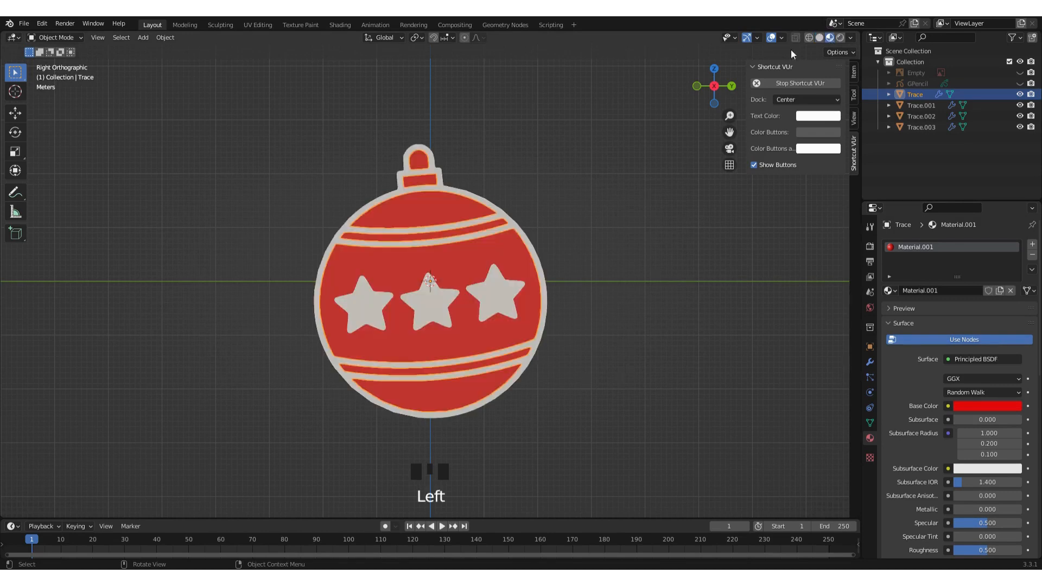
Give the outline object Trace.001 a new default white material and the inner stars object Trace.002 a new yellow one
{"action": "left_click", "coordinate": [390, 193]}
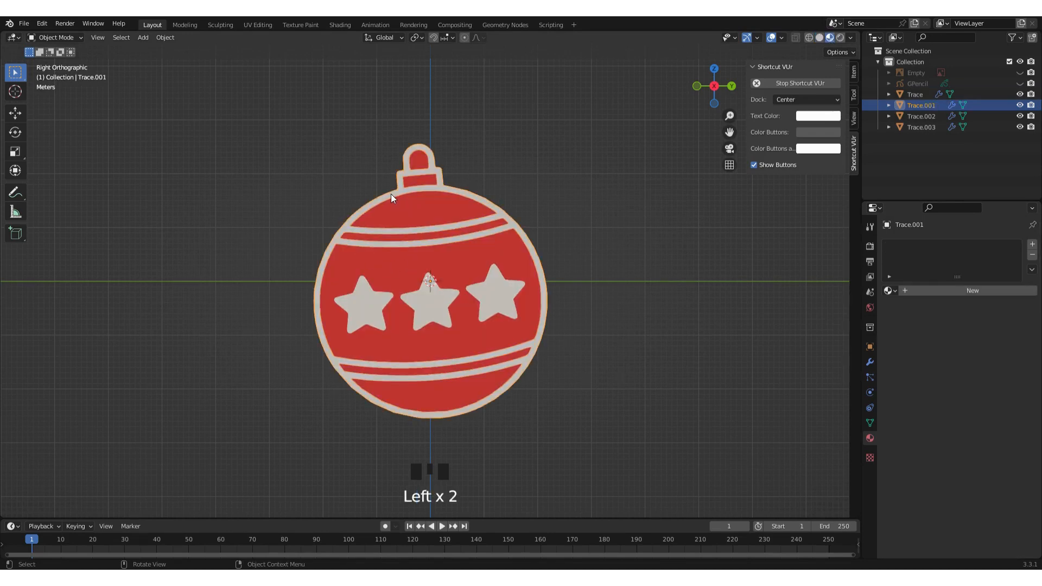
{"action": "left_click", "coordinate": [925, 293]}
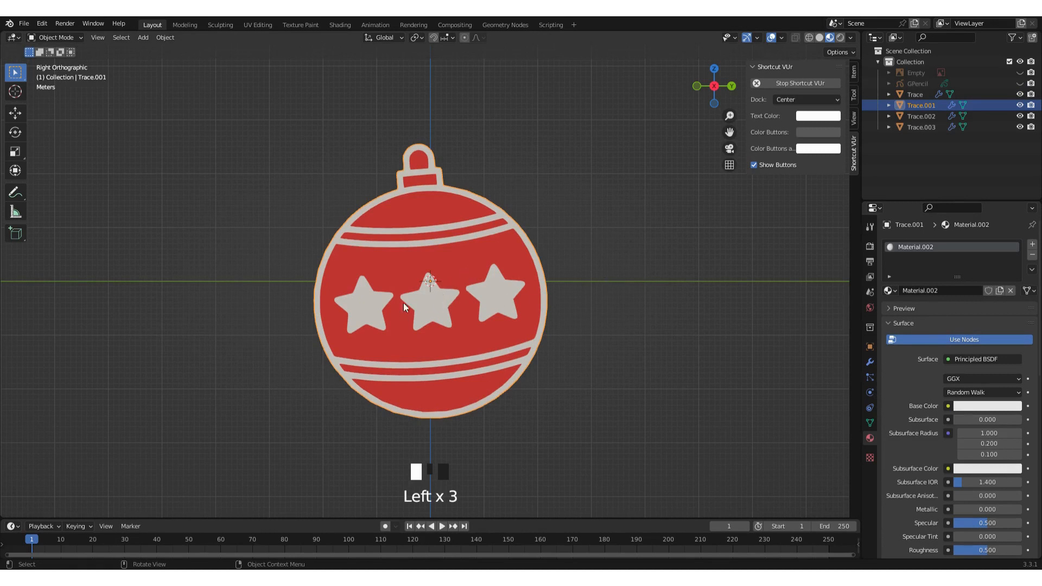
{"action": "left_click", "coordinate": [923, 116]}
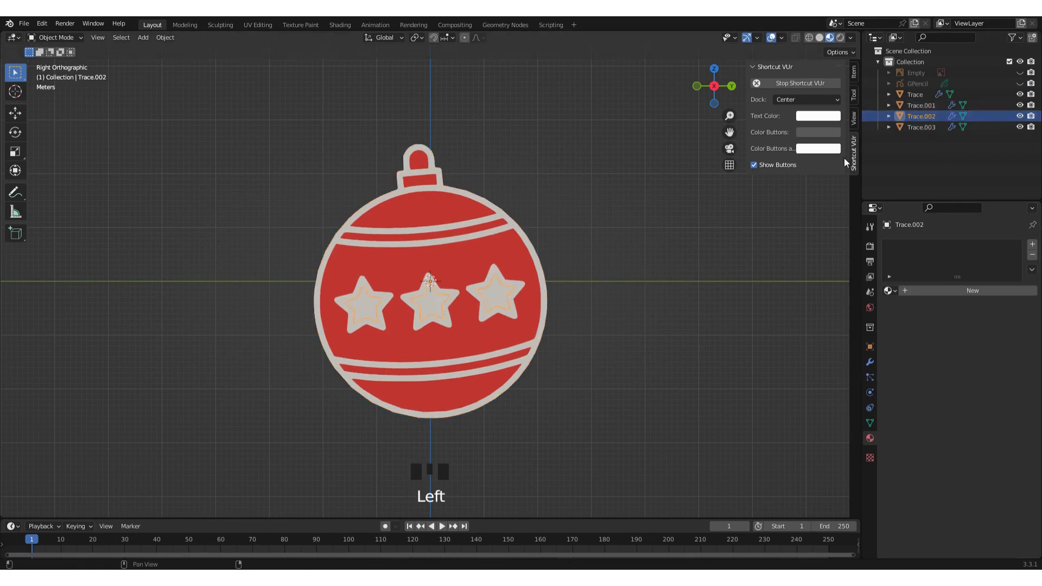
{"action": "left_click", "coordinate": [921, 127]}
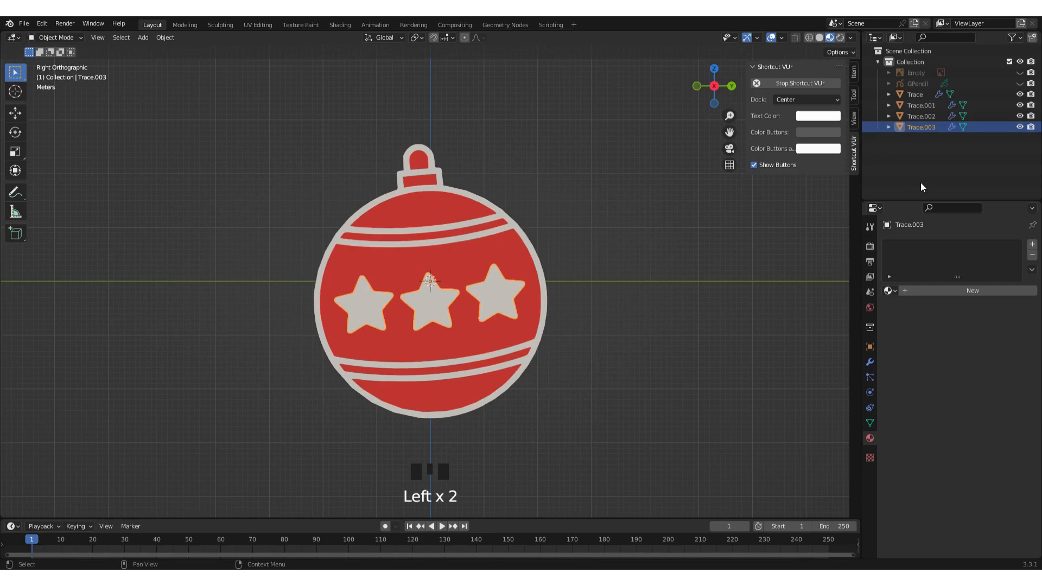
{"action": "left_click", "coordinate": [921, 116]}
{"action": "left_click", "coordinate": [923, 288]}
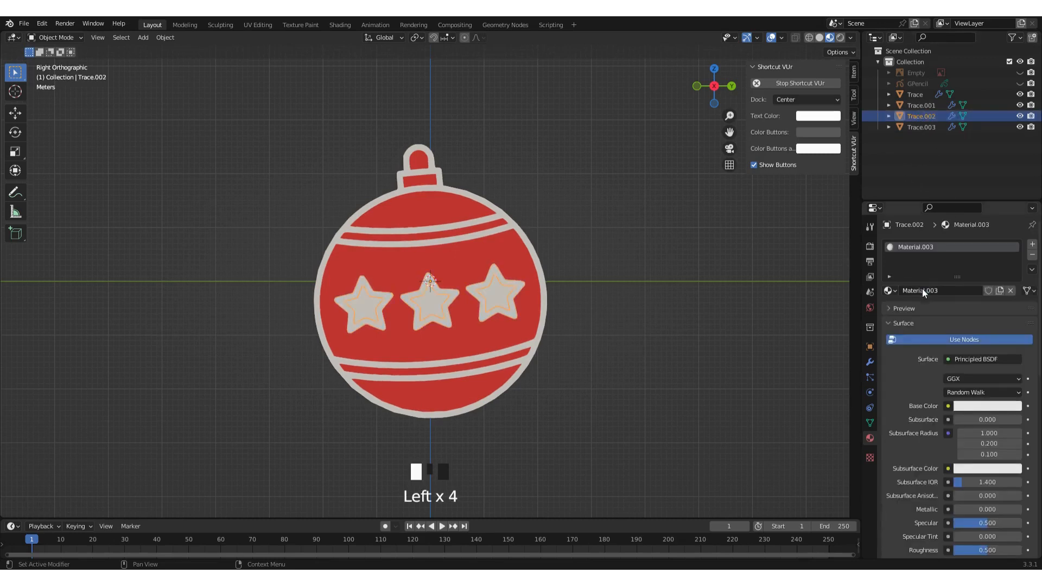
{"action": "left_click", "coordinate": [964, 404]}
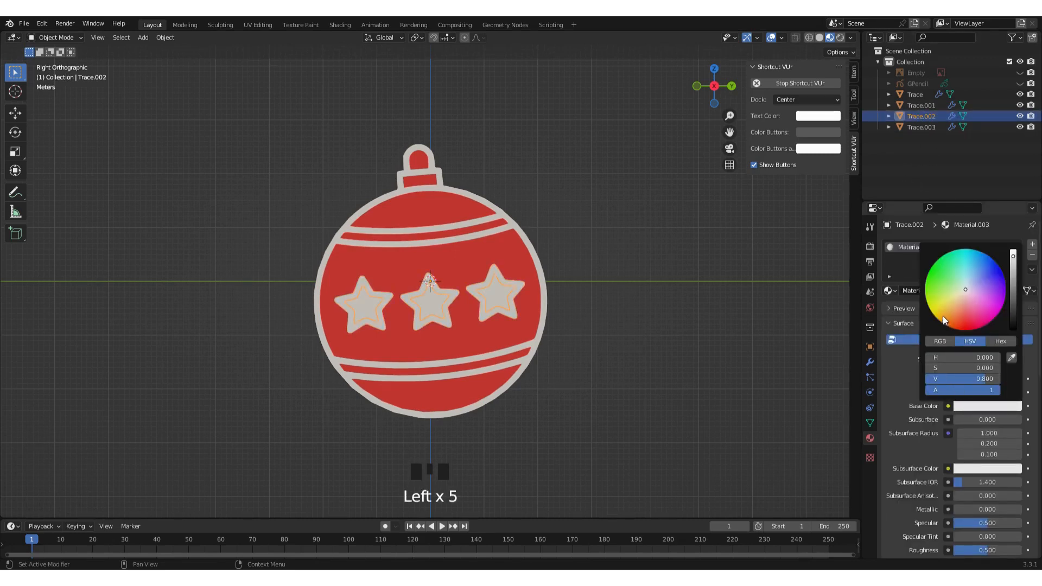
{"action": "left_click_drag", "start_coordinate": [942, 315], "coordinate": [935, 312]}
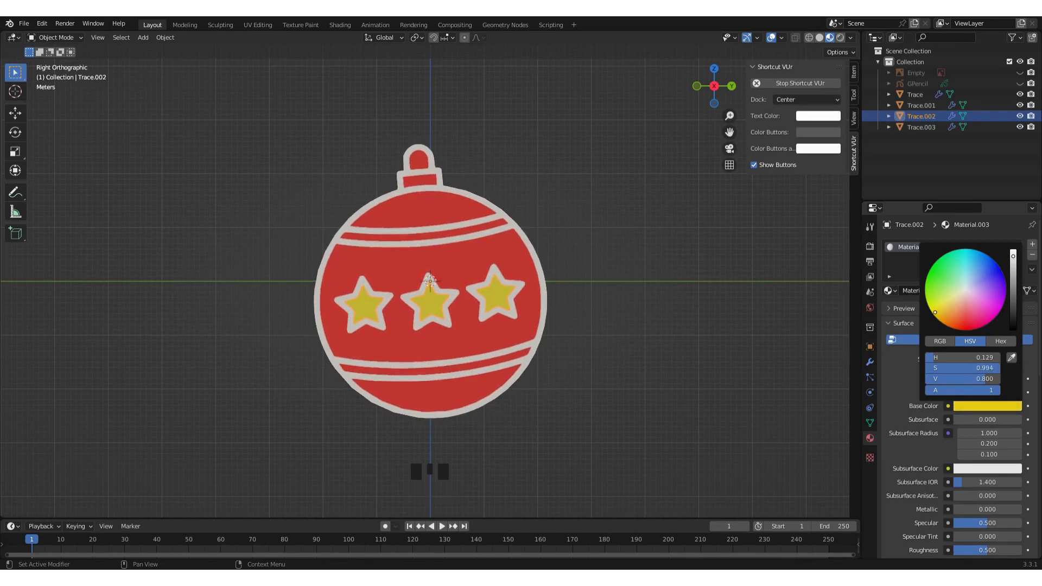
{"action": "left_click", "coordinate": [648, 276]}
{"action": "scroll", "coordinate": [581, 247], "scroll_direction": "down", "scroll_amount": 2}
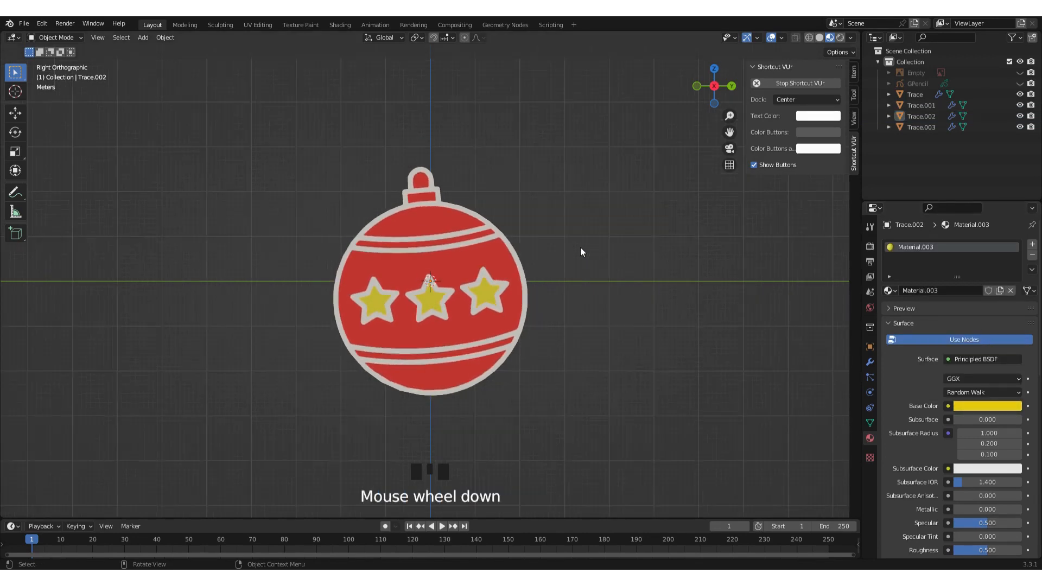
{"action": "mouse_move", "coordinate": [382, 277]}
{"action": "middle_mouse_down"}
{"action": "mouse_move", "coordinate": [588, 282]}
{"action": "mouse_move", "coordinate": [645, 299]}
{"action": "mouse_move", "coordinate": [597, 366]}
{"action": "mouse_move", "coordinate": [410, 321]}
{"action": "mouse_move", "coordinate": [378, 266]}
{"action": "mouse_move", "coordinate": [233, 298]}
{"action": "mouse_move", "coordinate": [546, 275]}
{"action": "mouse_move", "coordinate": [391, 292]}
{"action": "middle_mouse_up"}
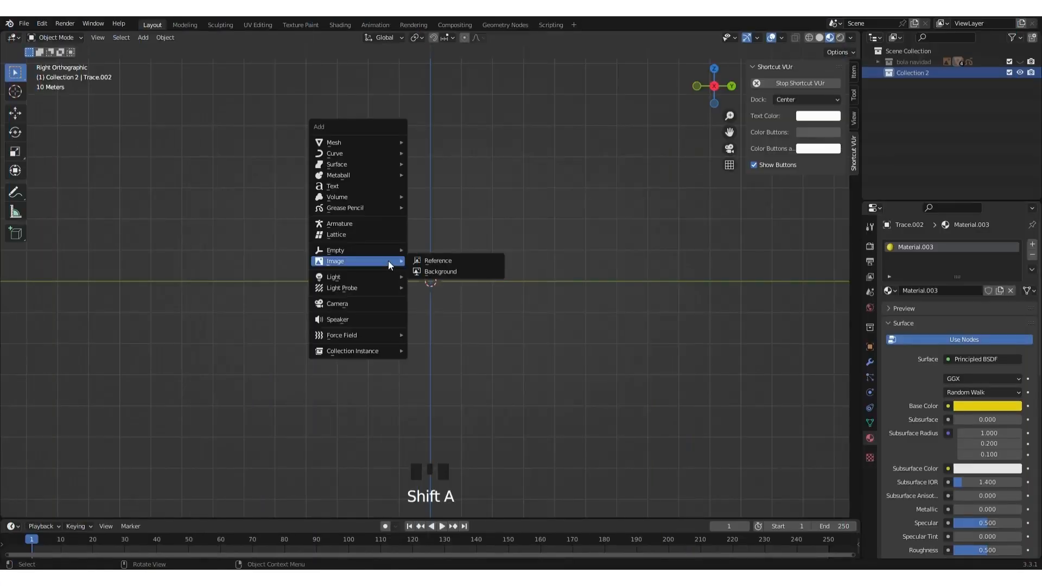
Add the candles and holly line drawing as a reference image and scale it up by a factor of 10
{"action": "left_click", "coordinate": [420, 261]}
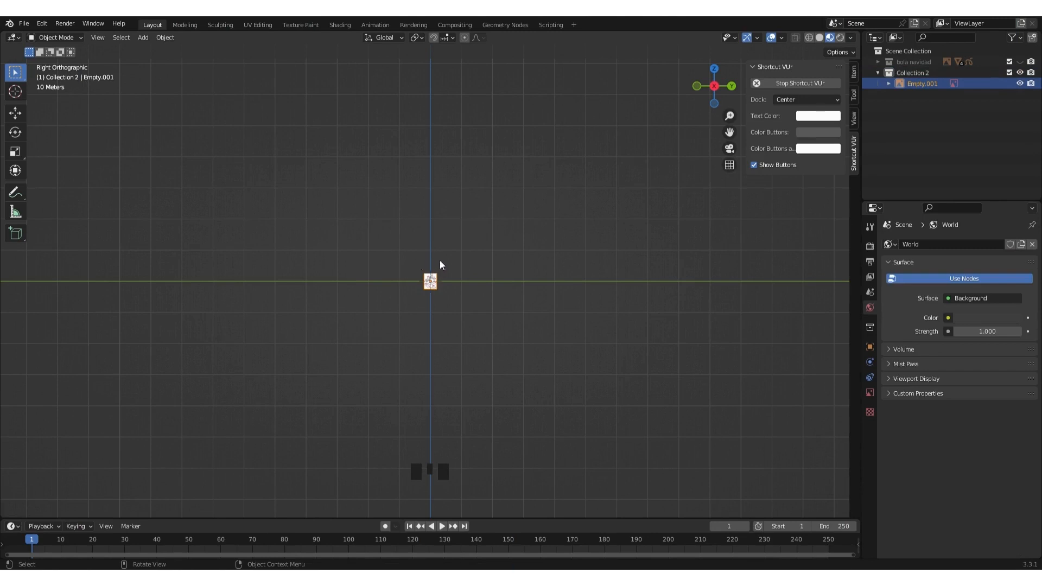
{"action": "type", "text": "s"}
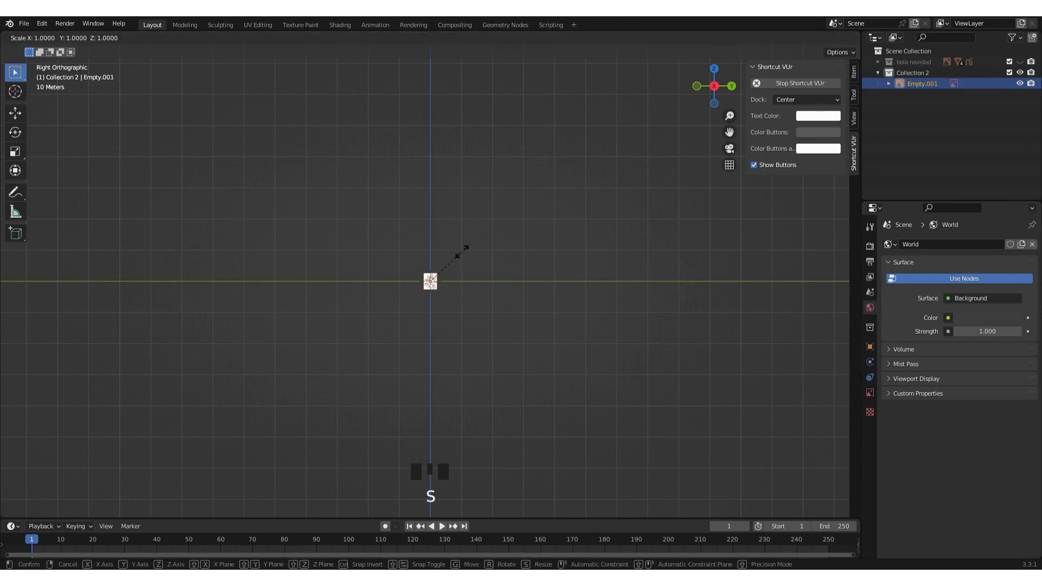
{"action": "type", "text": "10"}
{"action": "key", "text": "Return"}
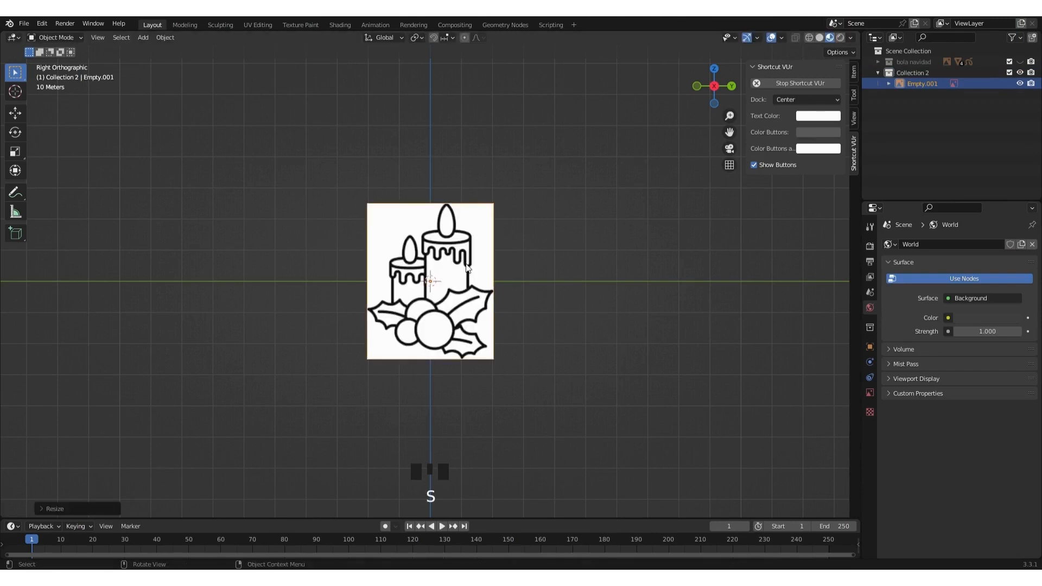
Trace the candle reference image to a new Grease Pencil object with the default settings, and hide the reference image
{"action": "scroll", "coordinate": [466, 267], "scroll_direction": "up", "scroll_amount": 4}
{"action": "right_click", "coordinate": [361, 204]}
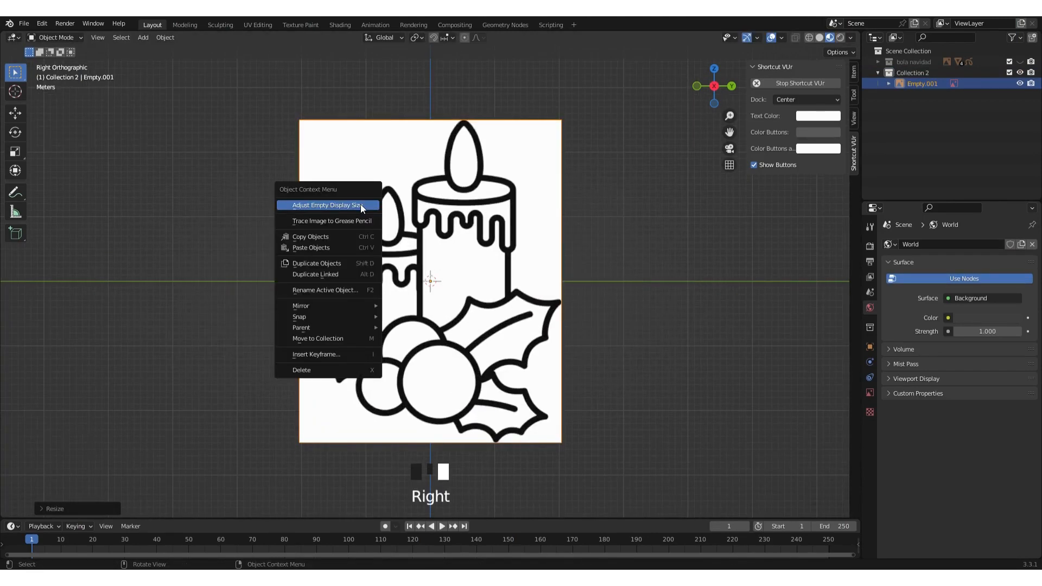
{"action": "left_click", "coordinate": [344, 221]}
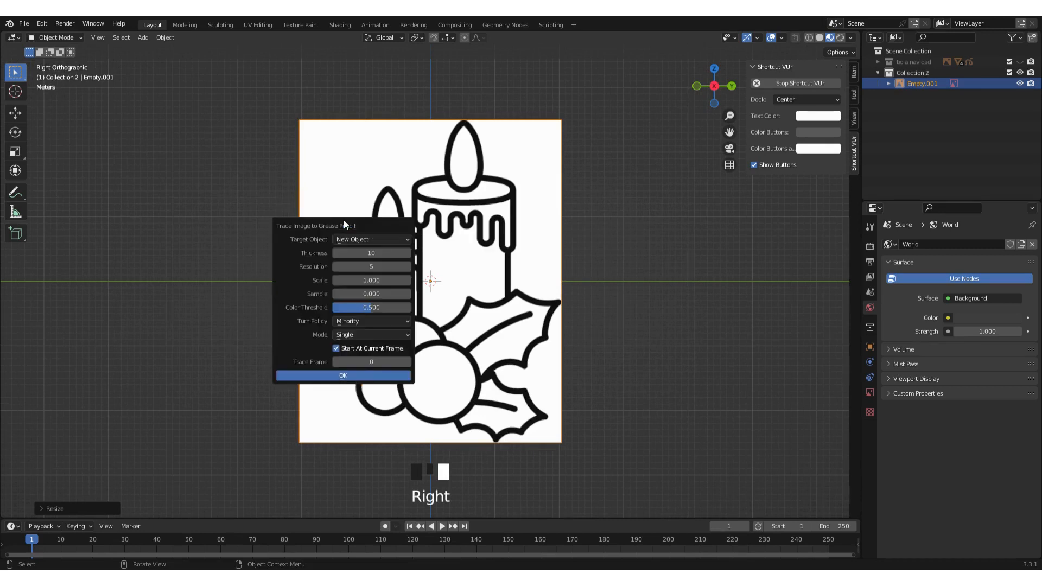
{"action": "left_click", "coordinate": [368, 375]}
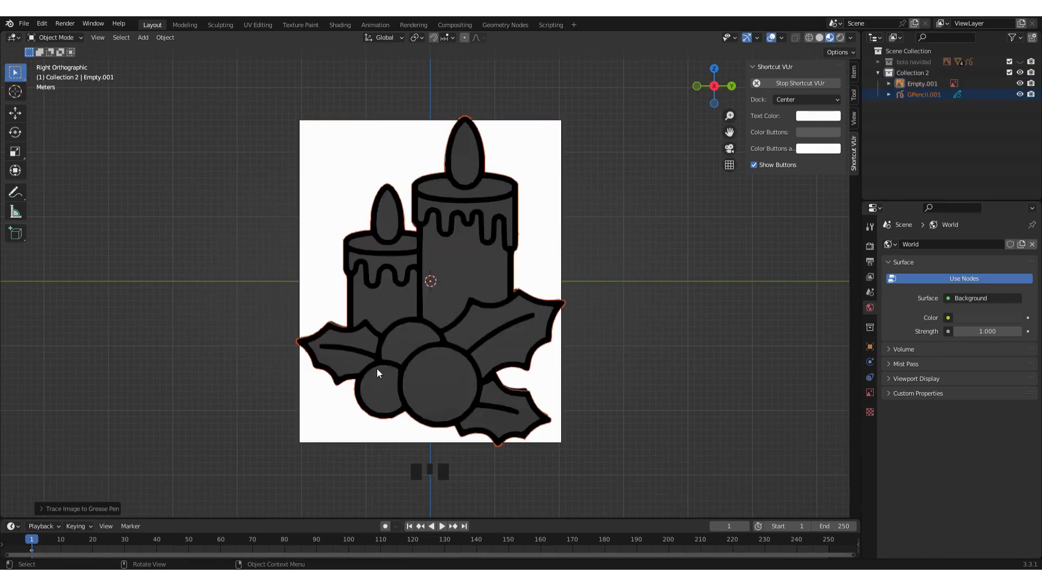
{"action": "left_click", "coordinate": [1020, 84]}
Convert the candle Grease Pencil trace to a Bezier curve and hide the Grease Pencil object
{"action": "left_click", "coordinate": [493, 234]}
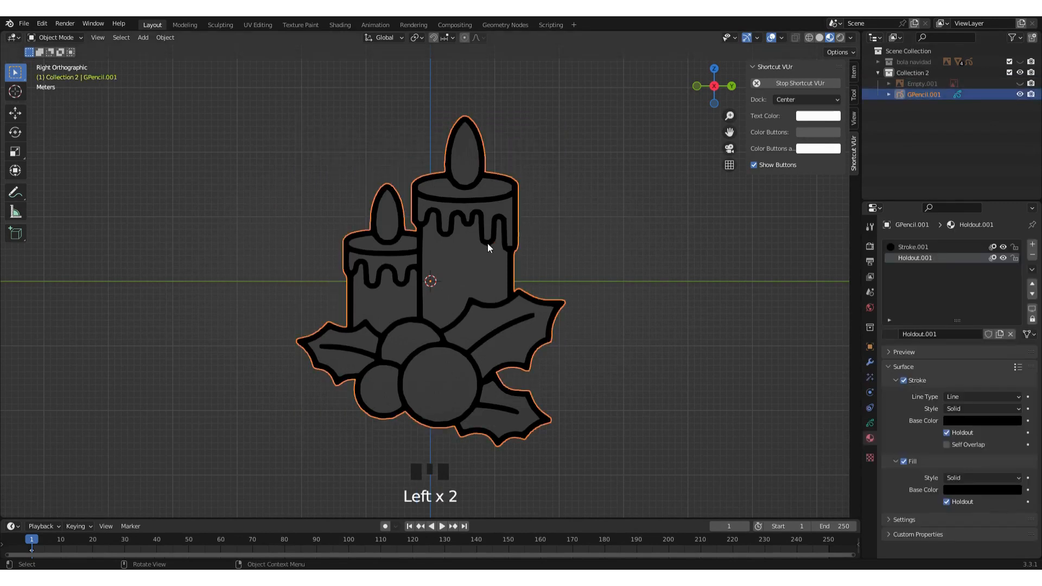
{"action": "right_click", "coordinate": [487, 247]}
{"action": "mouse_move", "coordinate": [491, 244]}
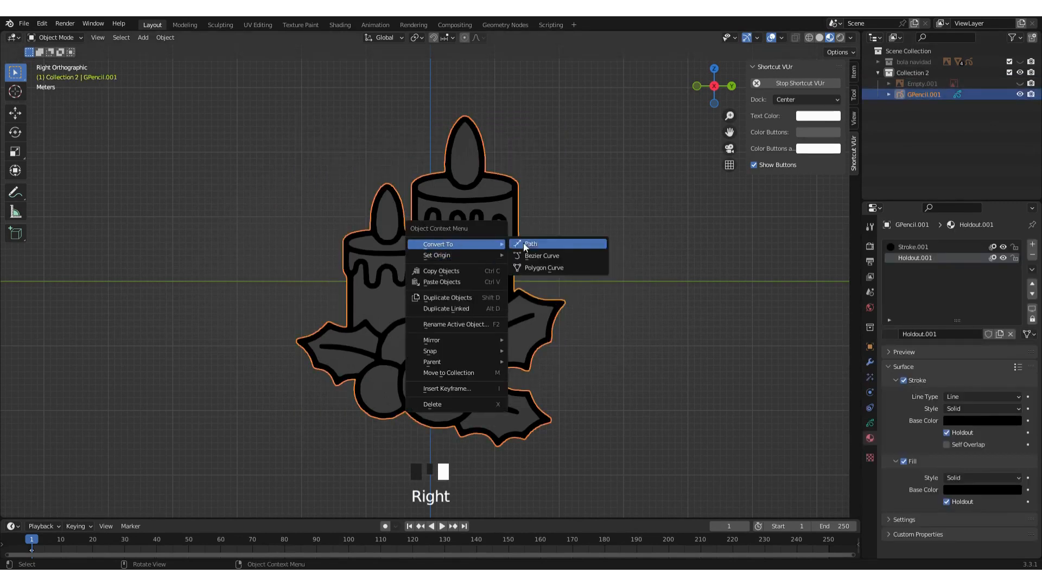
{"action": "left_click", "coordinate": [549, 255]}
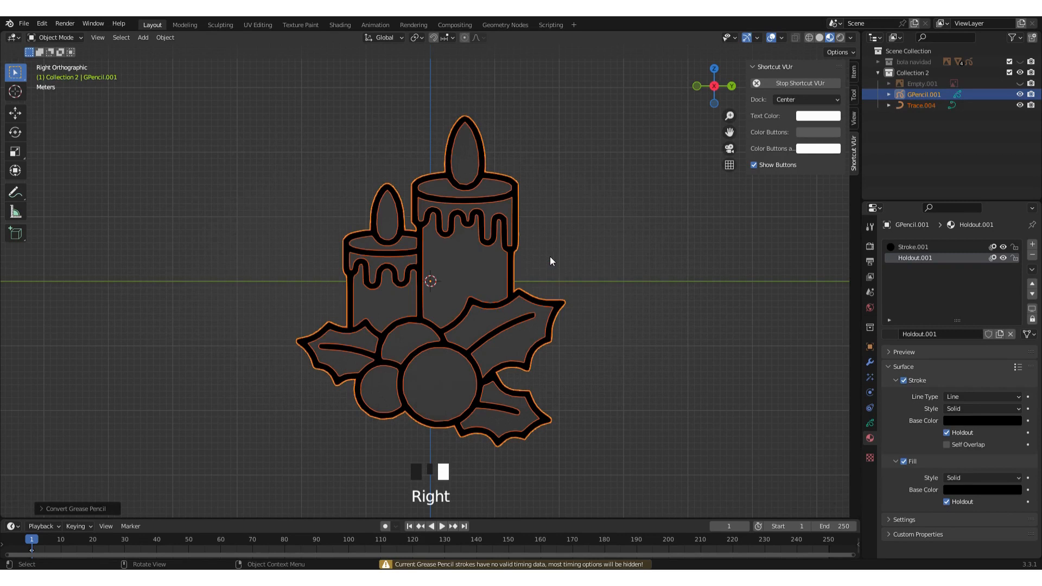
{"action": "left_click", "coordinate": [1020, 95]}
Duplicate the candle curve Trace.004 in place and hide the original curve
{"action": "left_click", "coordinate": [442, 222]}
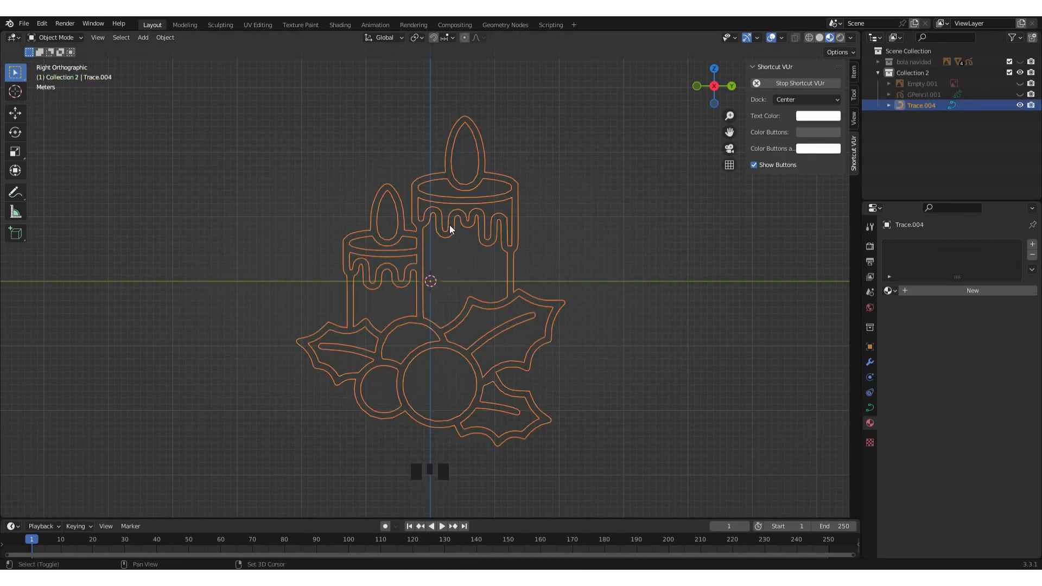
{"action": "key", "text": "shift+d"}
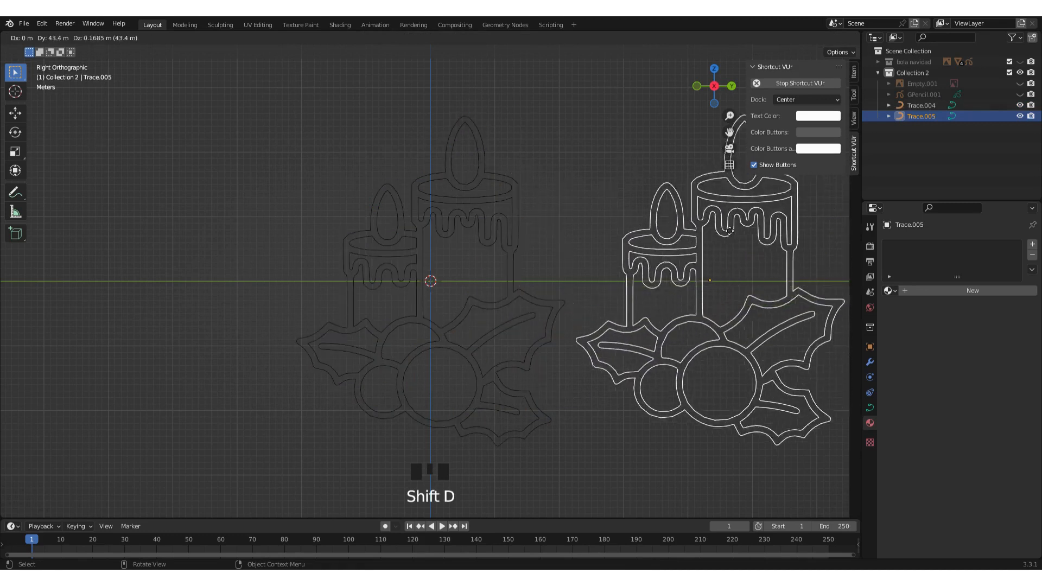
{"action": "right_click", "coordinate": [482, 237]}
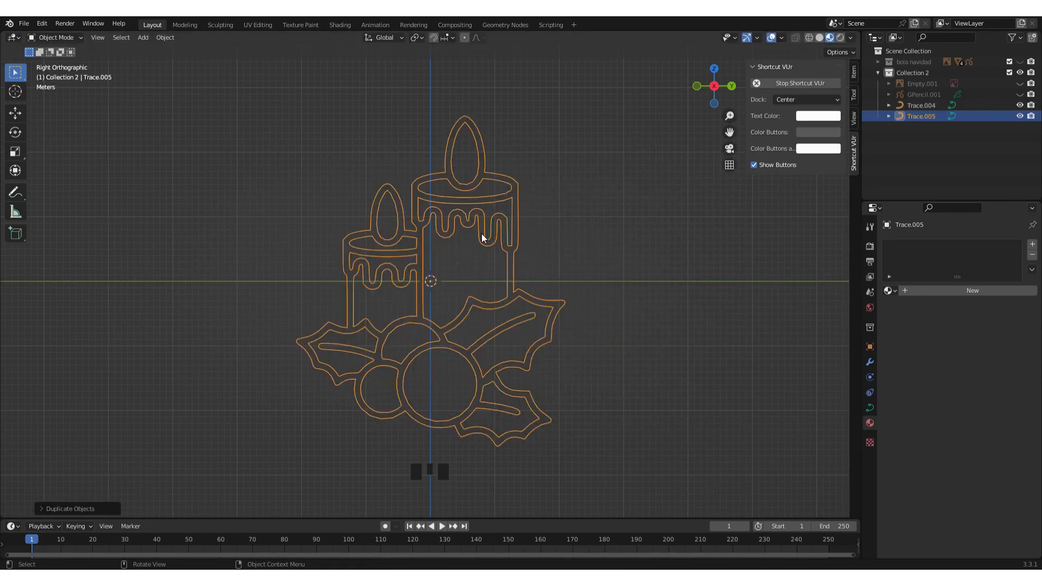
{"action": "left_click", "coordinate": [1020, 106]}
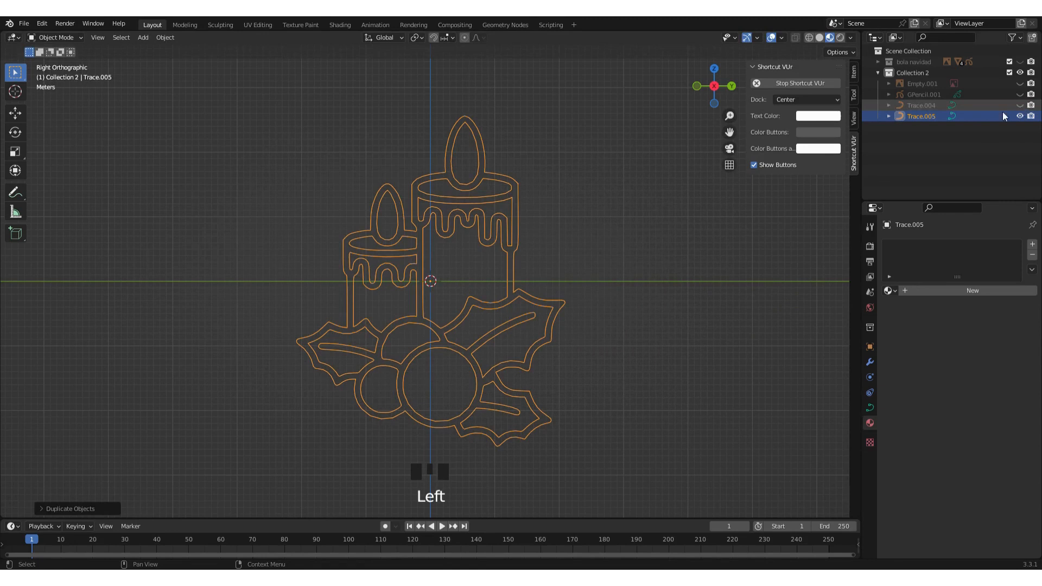
Convert the duplicated candle curve to a mesh and enter Edit Mode on it
{"action": "right_click", "coordinate": [461, 217]}
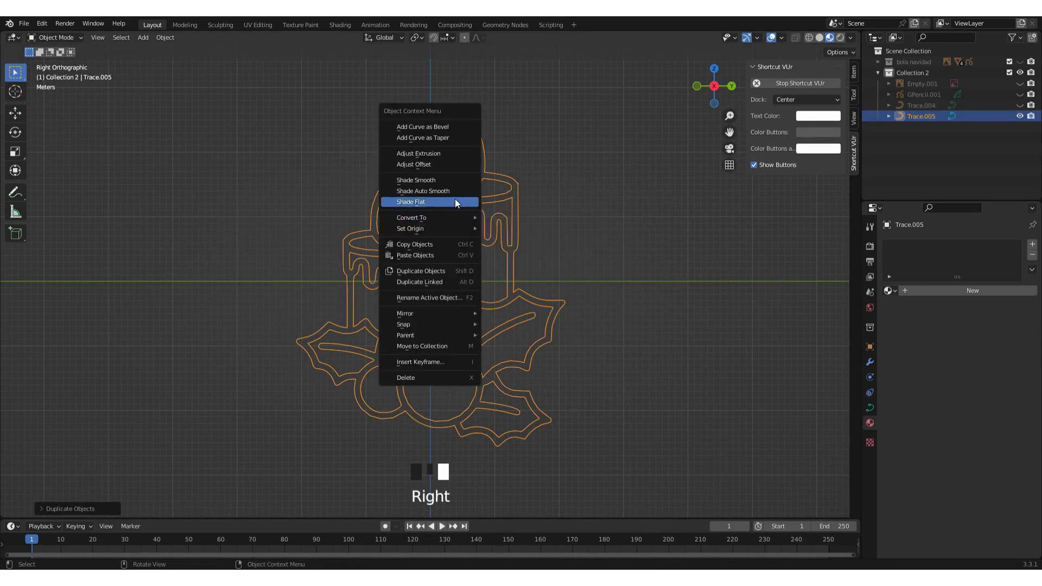
{"action": "left_click", "coordinate": [520, 229]}
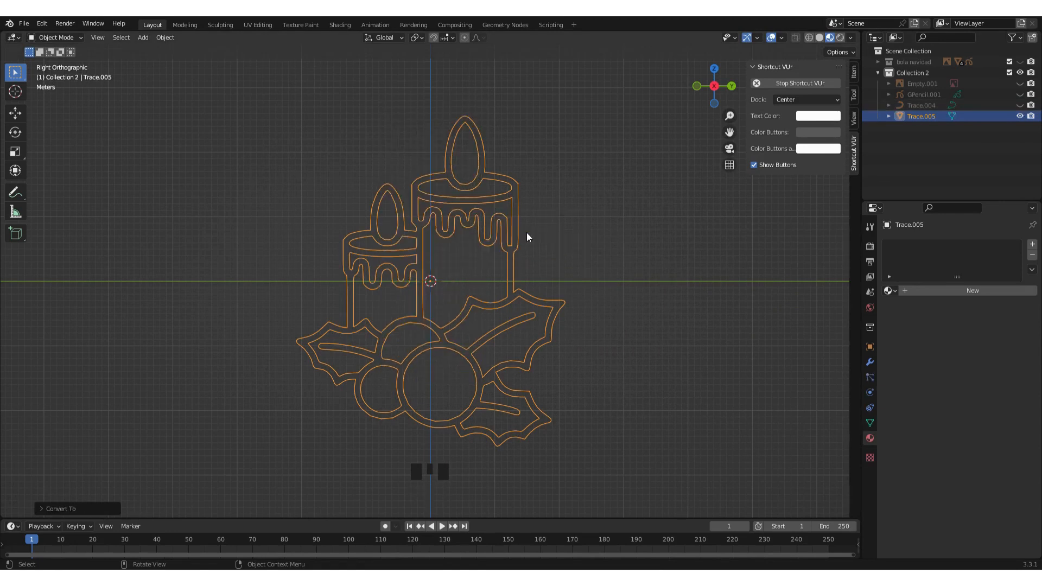
{"action": "key", "text": "Tab"}
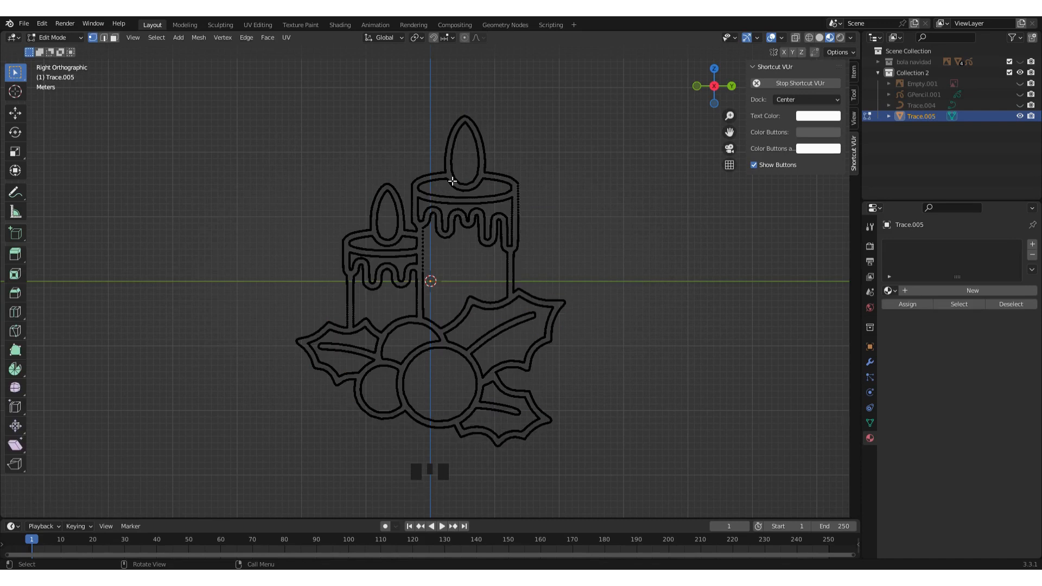
Separate the outer outline loop of the candle drawing into its own object
{"action": "left_click", "coordinate": [435, 176]}
{"action": "left_click", "coordinate": [436, 176], "text": "alt"}
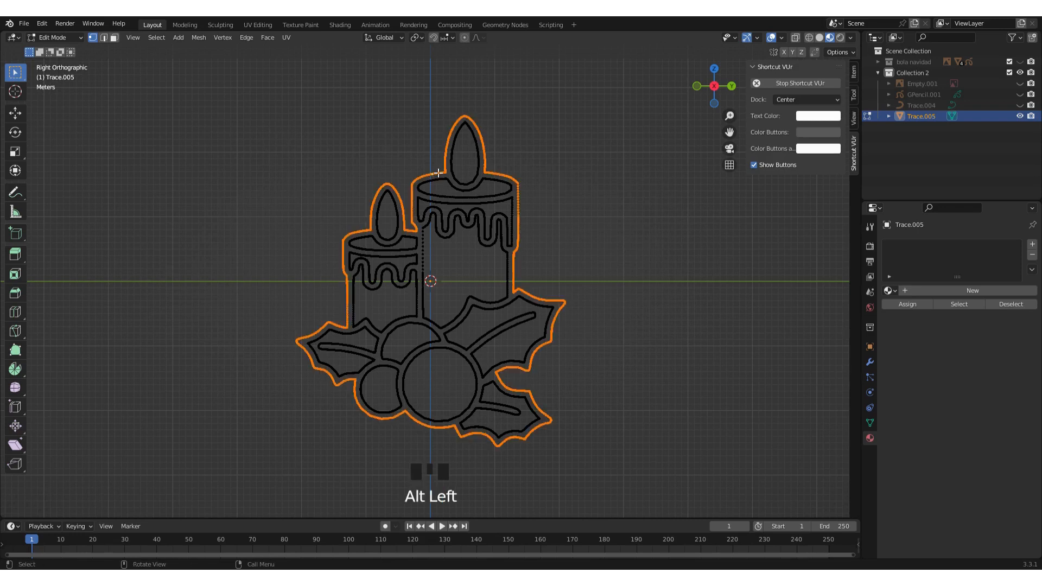
{"action": "key", "text": "p"}
{"action": "left_click", "coordinate": [434, 169]}
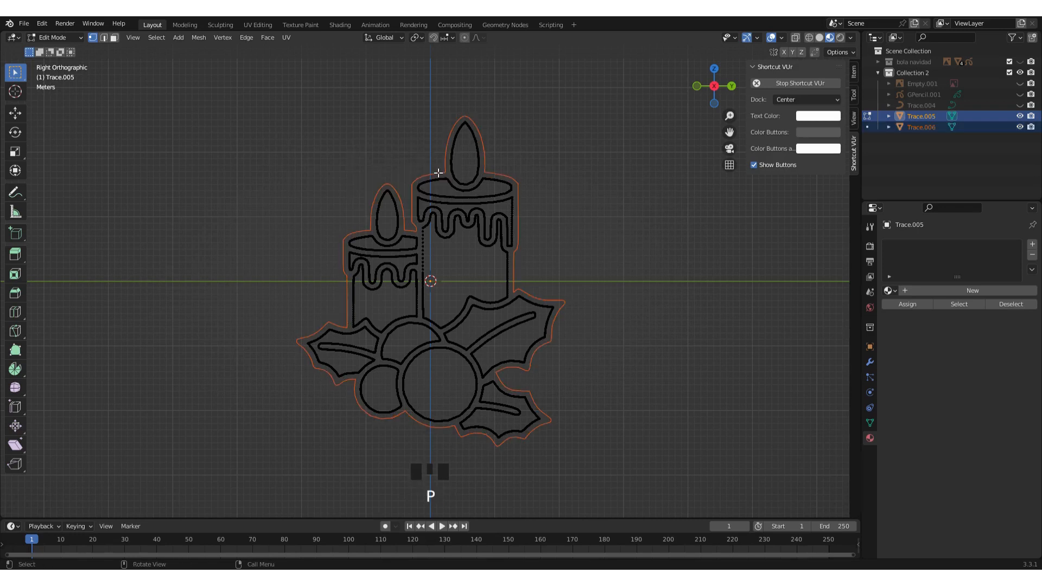
Hide the remaining inner lines object Trace.005 and switch to editing the separated outer outline Trace.006
{"action": "left_click", "coordinate": [1019, 117]}
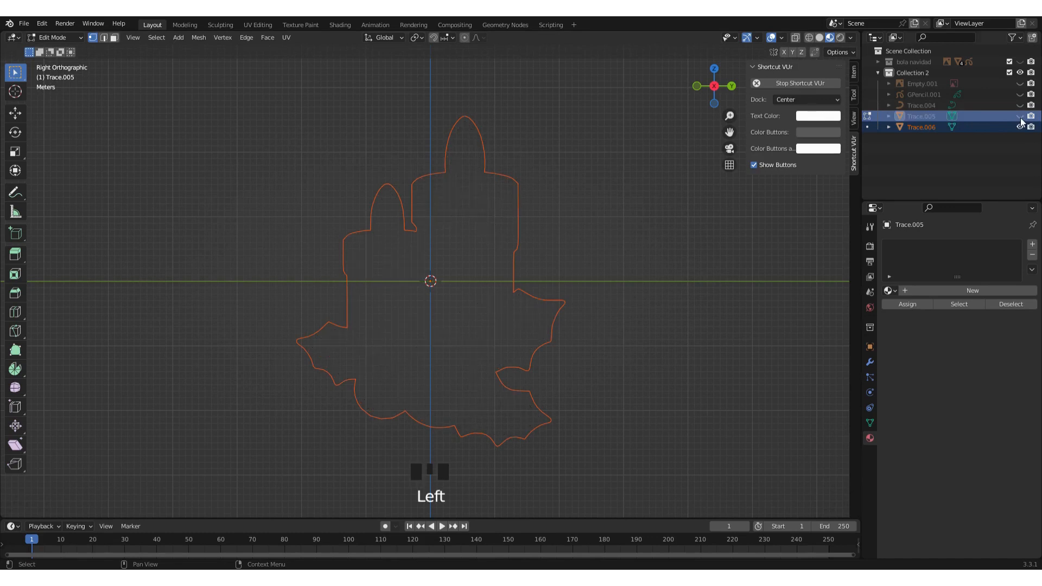
{"action": "key", "text": "Tab"}
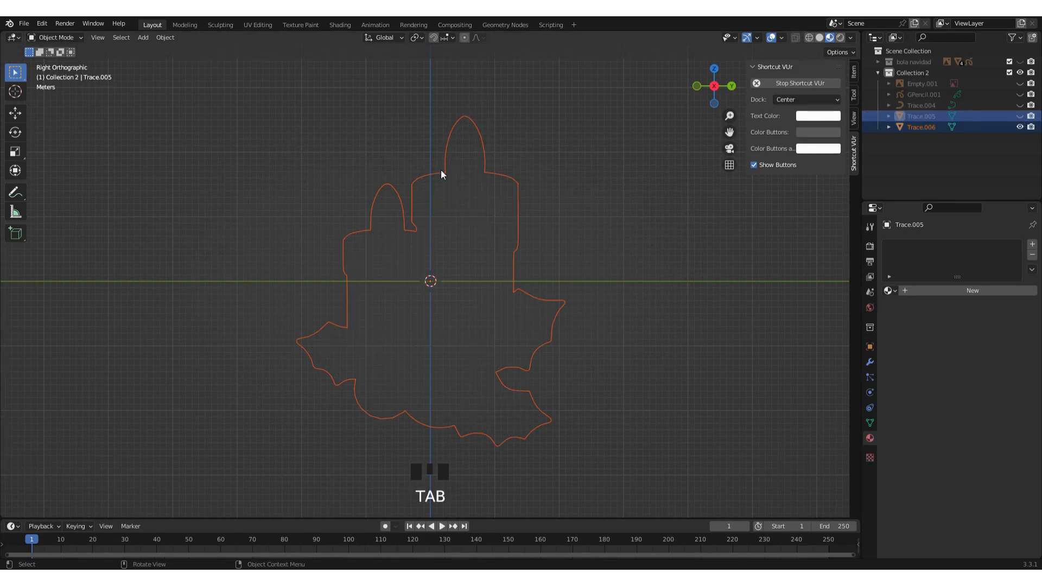
{"action": "left_click", "coordinate": [441, 174]}
{"action": "key", "text": "Tab"}
{"action": "left_click", "coordinate": [444, 178]}
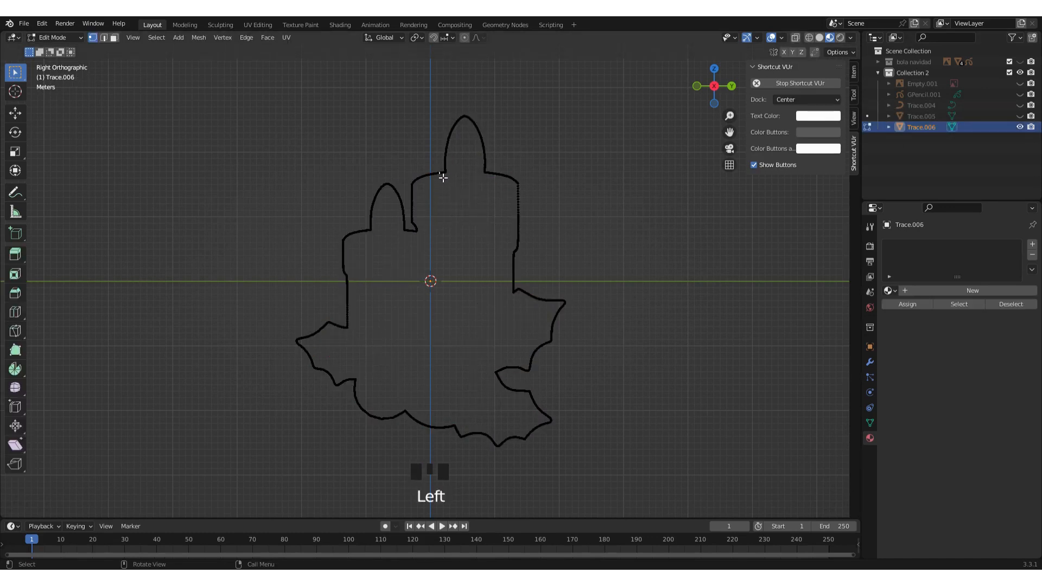
Select the whole outer outline loop of the candle drawing and fill it with a face
{"action": "left_click", "coordinate": [443, 177], "text": "alt"}
{"action": "key", "text": "f"}
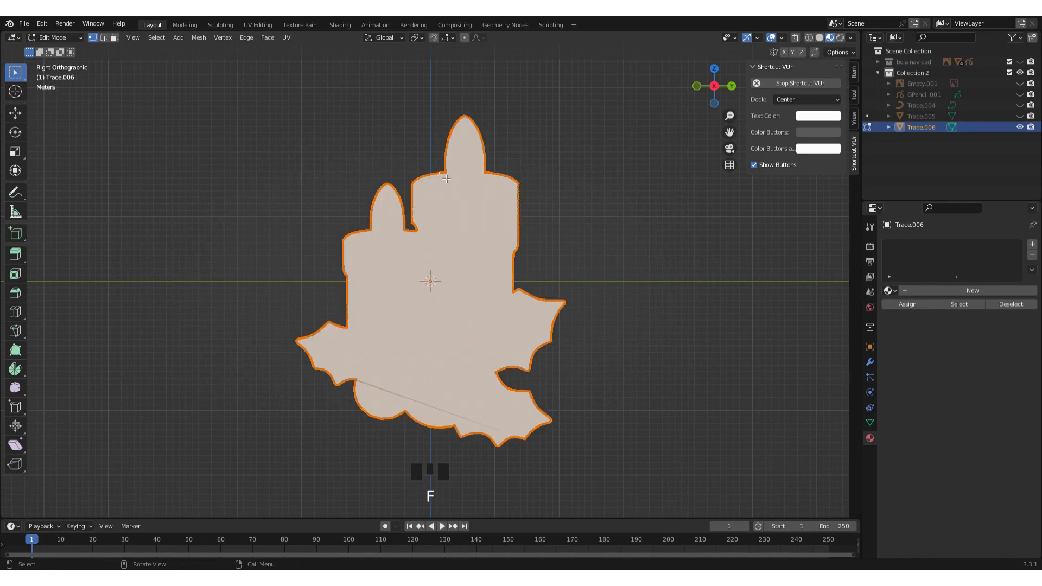
Delete the few outline vertices on the lower holly leaf's edge where the crease across the filled face ends
{"action": "scroll", "coordinate": [504, 326], "scroll_direction": "up", "scroll_amount": 3}
{"action": "middle_click_drag", "start_coordinate": [504, 326], "coordinate": [546, 135], "text": "shift"}
{"action": "scroll", "coordinate": [527, 355], "scroll_direction": "up", "scroll_amount": 3}
{"action": "middle_click_drag", "start_coordinate": [526, 355], "coordinate": [422, 275], "text": "shift"}
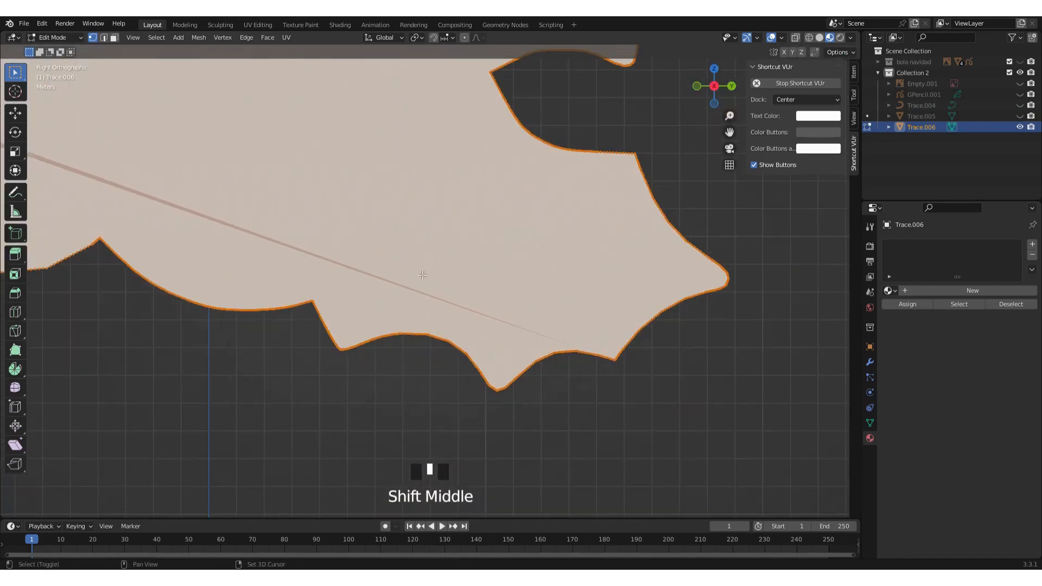
{"action": "middle_click_drag", "start_coordinate": [780, 311], "coordinate": [621, 333], "text": "shift"}
{"action": "scroll", "coordinate": [577, 269], "scroll_direction": "up", "scroll_amount": 5}
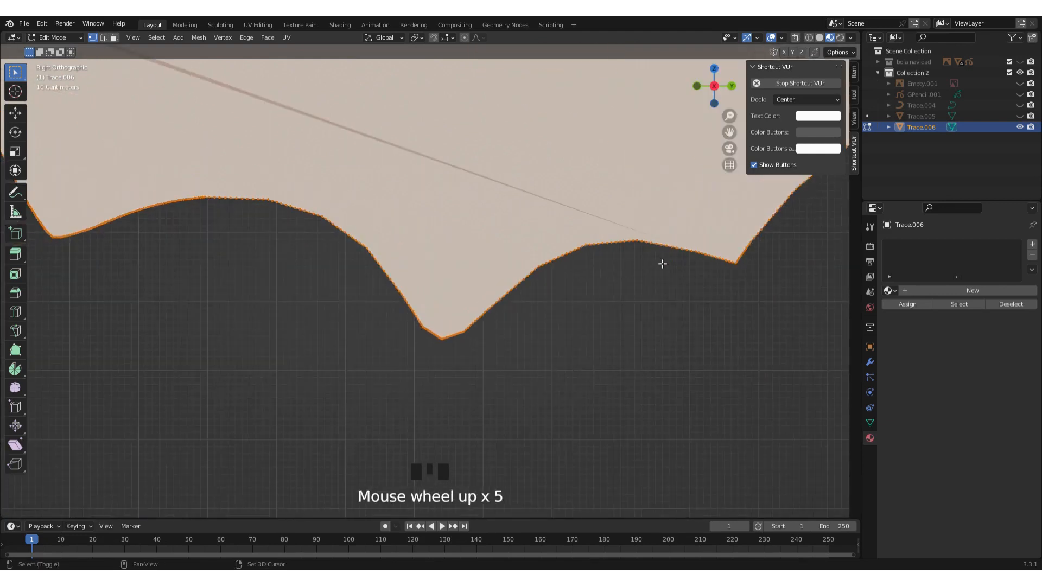
{"action": "middle_click_drag", "start_coordinate": [663, 263], "coordinate": [477, 278], "text": "shift"}
{"action": "scroll", "coordinate": [570, 286], "scroll_direction": "up", "scroll_amount": 5}
{"action": "middle_click_drag", "start_coordinate": [570, 286], "coordinate": [433, 268], "text": "shift"}
{"action": "scroll", "coordinate": [464, 263], "scroll_direction": "up", "scroll_amount": 3}
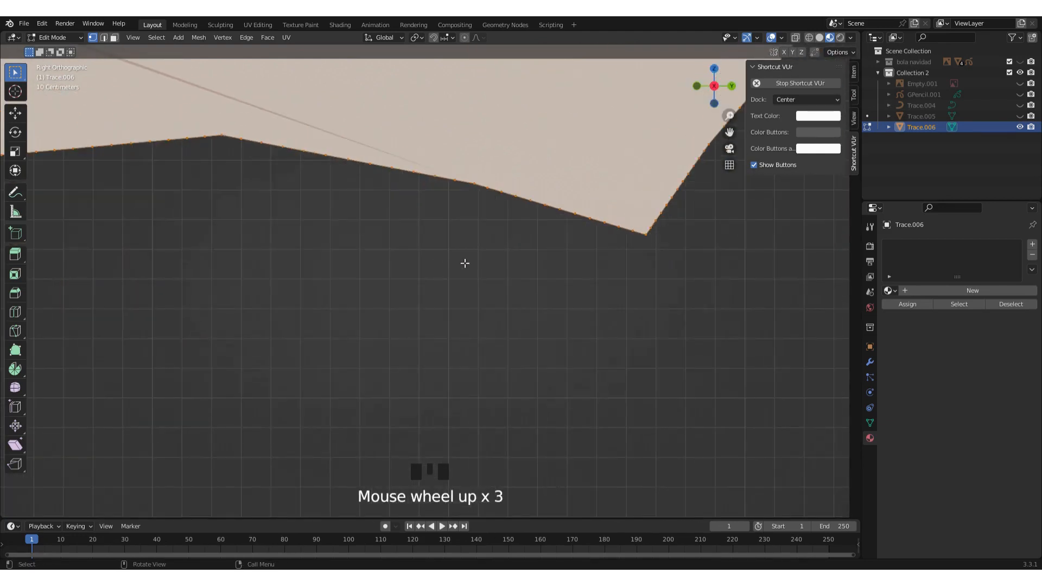
{"action": "left_click_drag", "start_coordinate": [413, 155], "coordinate": [529, 222]}
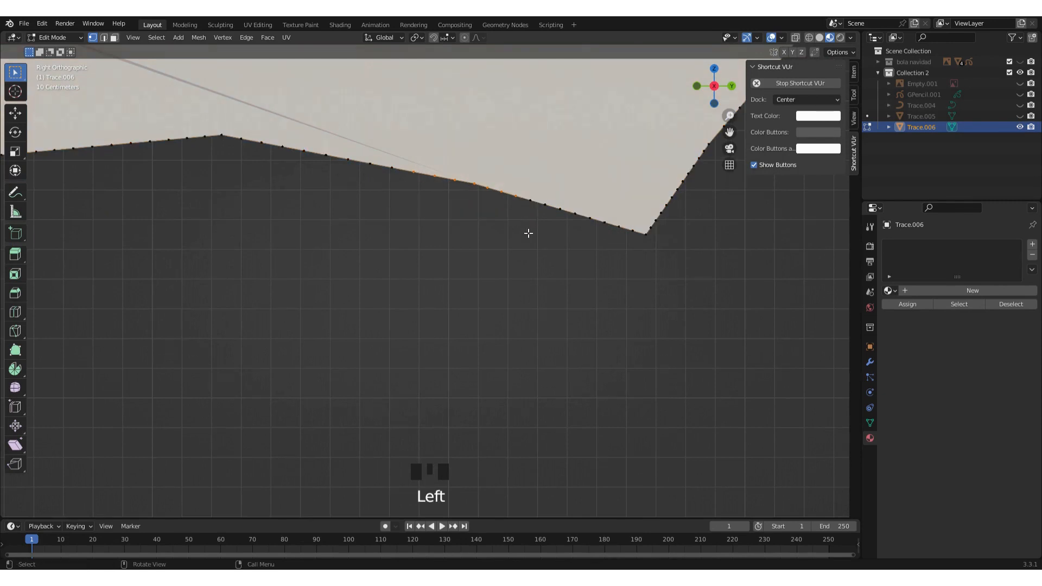
{"action": "key", "text": "x"}
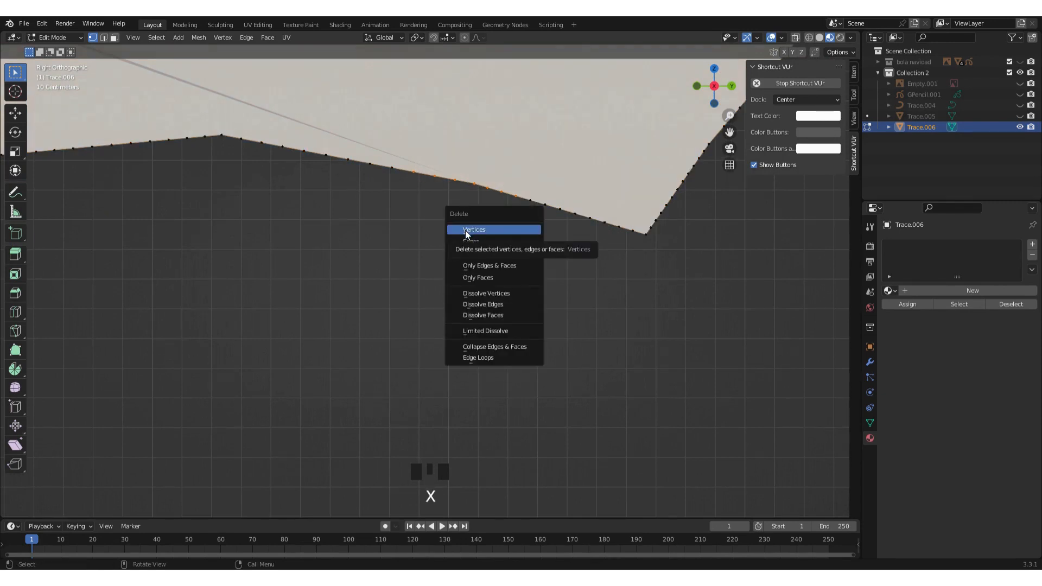
{"action": "left_click", "coordinate": [464, 230]}
Try to delete the stray vertex left in the gap of the holly leaf's outline
{"action": "left_click", "coordinate": [461, 168]}
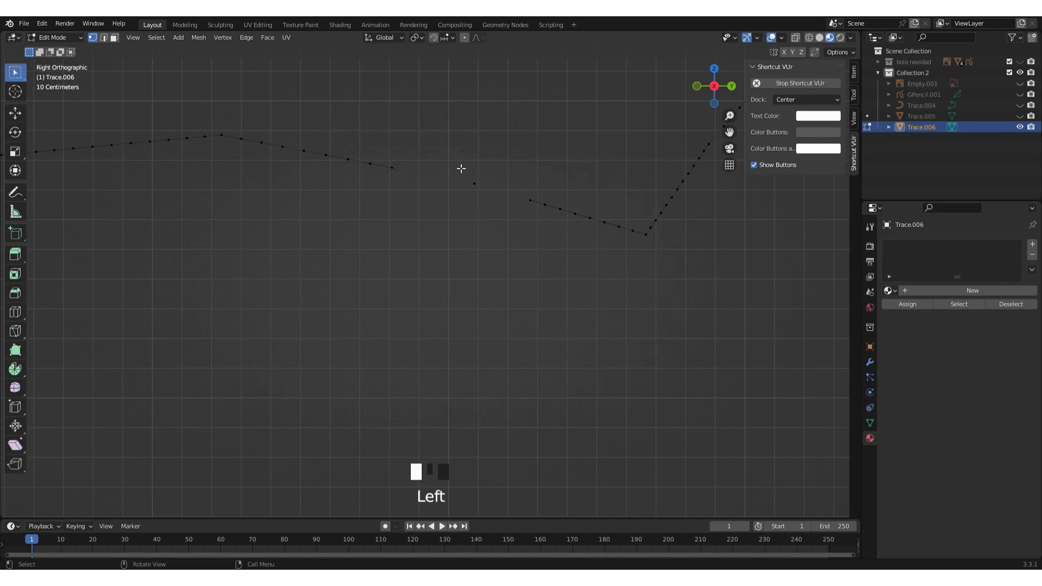
{"action": "left_click_drag", "start_coordinate": [461, 168], "coordinate": [486, 202]}
{"action": "key", "text": "x"}
{"action": "left_click", "coordinate": [485, 201]}
{"action": "left_click_drag", "start_coordinate": [465, 167], "coordinate": [489, 202]}
{"action": "key", "text": "x"}
{"action": "left_click", "coordinate": [489, 202]}
{"action": "key", "text": "x"}
{"action": "left_click", "coordinate": [485, 202]}
{"action": "key", "text": "x"}
{"action": "left_click", "coordinate": [482, 200]}
Delete the stray vertex in the leaf outline's gap with X-ray on, and turn X-ray off again
{"action": "left_click", "coordinate": [795, 39]}
{"action": "left_click_drag", "start_coordinate": [450, 162], "coordinate": [494, 204]}
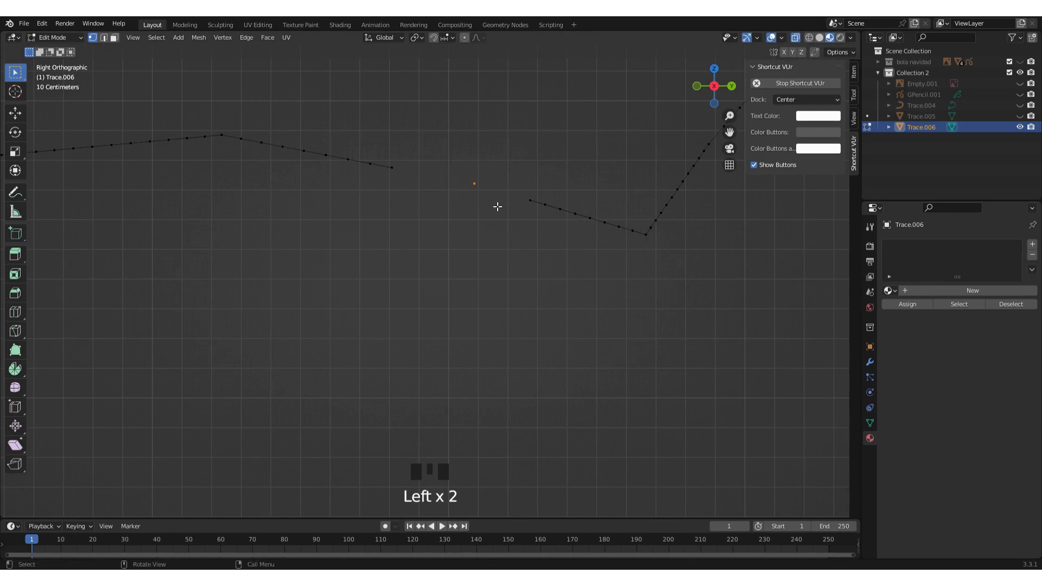
{"action": "key", "text": "x"}
{"action": "left_click", "coordinate": [488, 204]}
{"action": "left_click", "coordinate": [795, 41]}
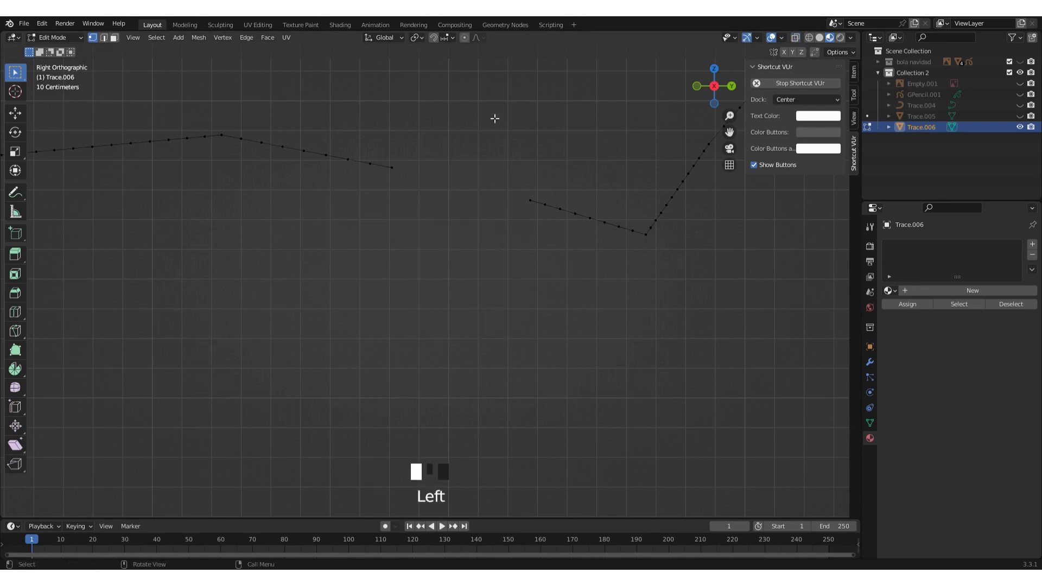
Bridge the leaf outline's gap with two extruded segments joined to the opposite end, and refill the closed outline
{"action": "left_click", "coordinate": [398, 171]}
{"action": "key", "text": "e"}
{"action": "left_click", "coordinate": [484, 191]}
{"action": "key", "text": "e"}
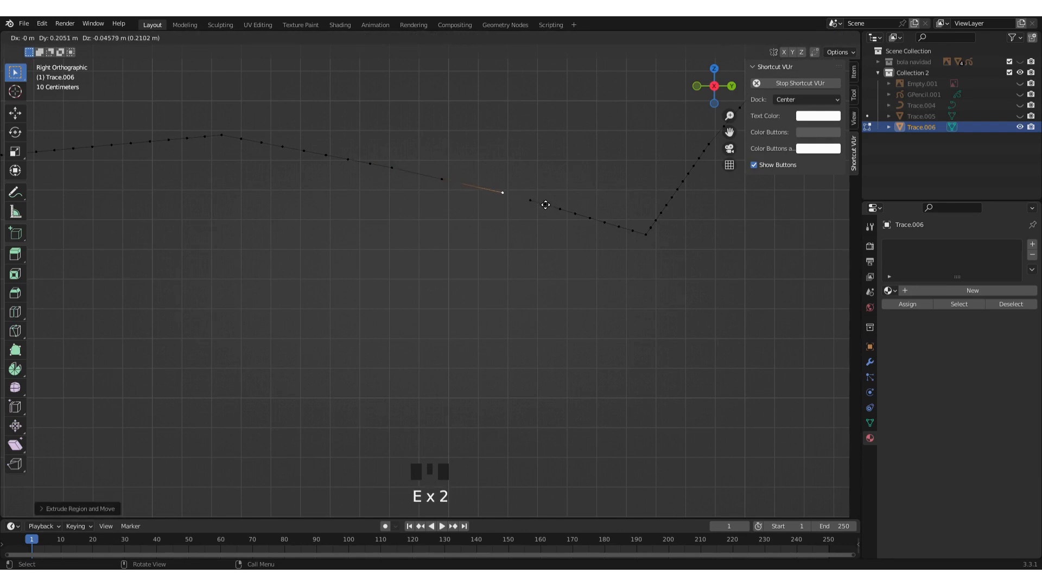
{"action": "left_click", "coordinate": [546, 204]}
{"action": "left_click", "coordinate": [531, 200], "text": "shift"}
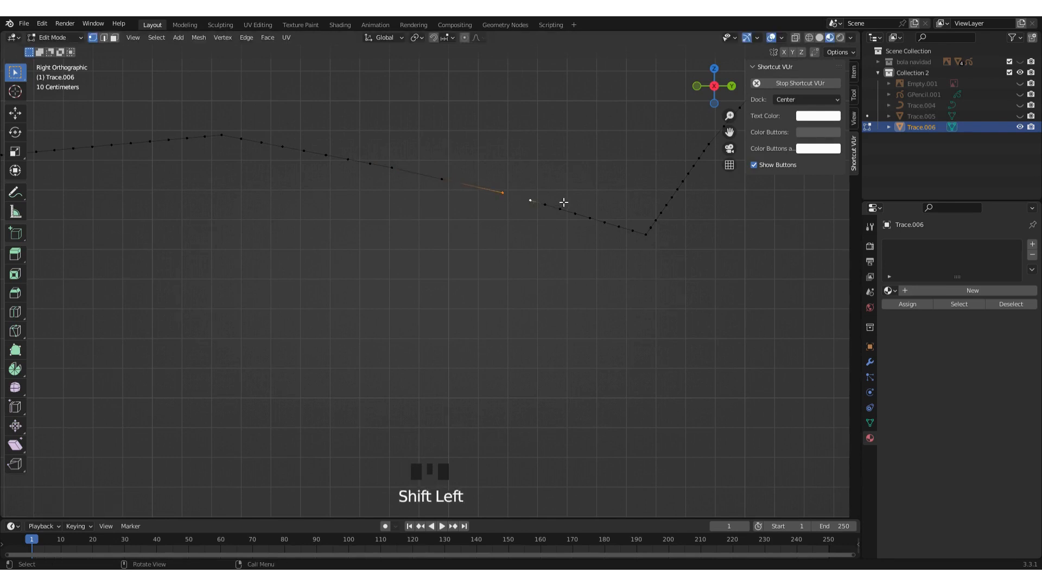
{"action": "key", "text": "f"}
{"action": "left_click", "coordinate": [547, 207], "text": "alt"}
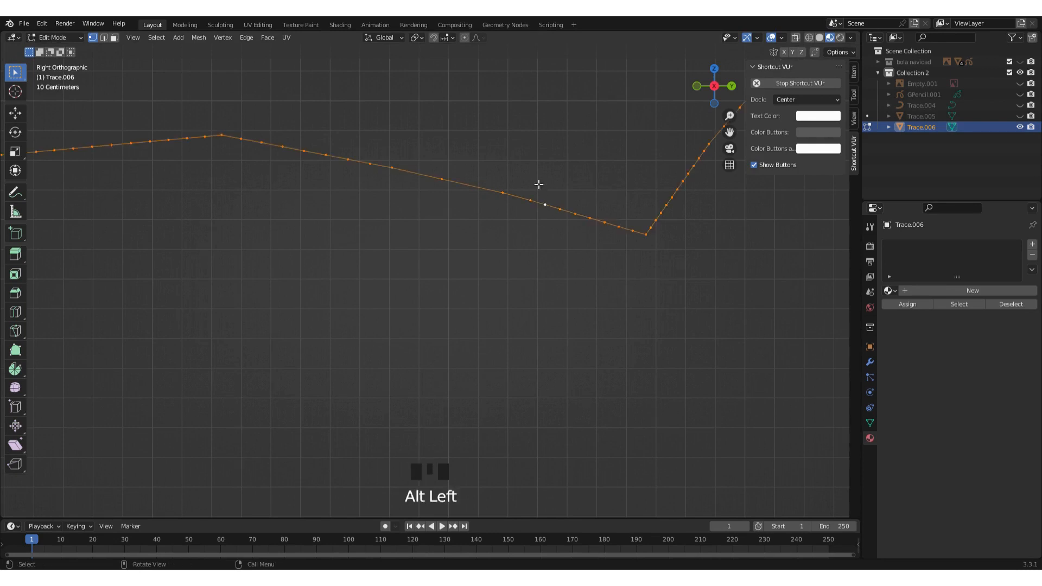
{"action": "scroll", "coordinate": [535, 163], "scroll_direction": "down", "scroll_amount": 20}
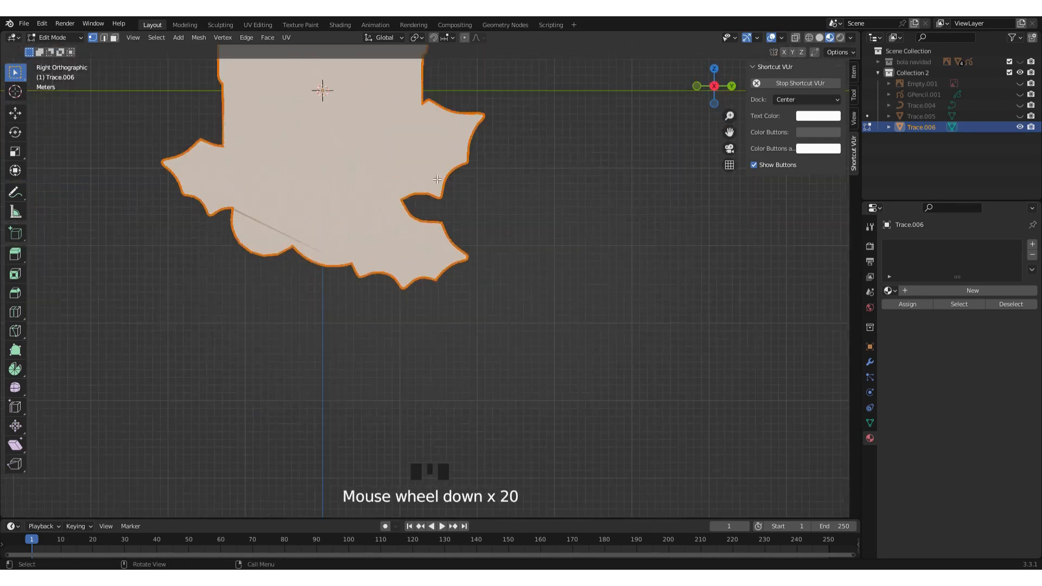
Delete the outline vertices on the drawing's lower edge where the remaining crease in the face ends
{"action": "scroll", "coordinate": [483, 240], "scroll_direction": "up", "scroll_amount": 9}
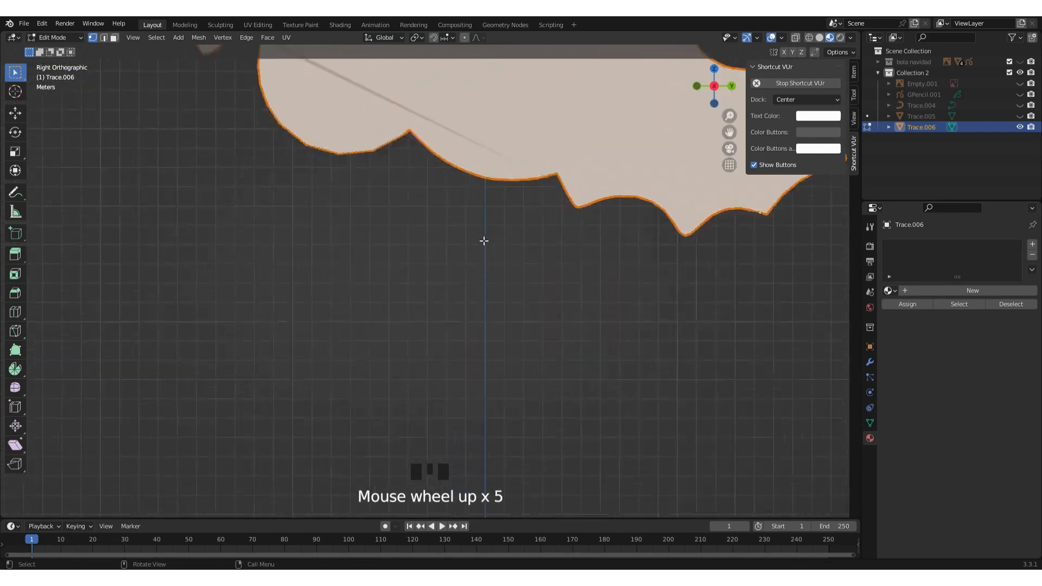
{"action": "middle_click_drag", "start_coordinate": [537, 198], "coordinate": [446, 237], "text": "shift"}
{"action": "scroll", "coordinate": [386, 304], "scroll_direction": "up", "scroll_amount": 2}
{"action": "scroll", "coordinate": [385, 305], "scroll_direction": "up", "scroll_amount": 7}
{"action": "scroll", "coordinate": [450, 290], "scroll_direction": "up", "scroll_amount": 4}
{"action": "left_click_drag", "start_coordinate": [421, 241], "coordinate": [478, 275]}
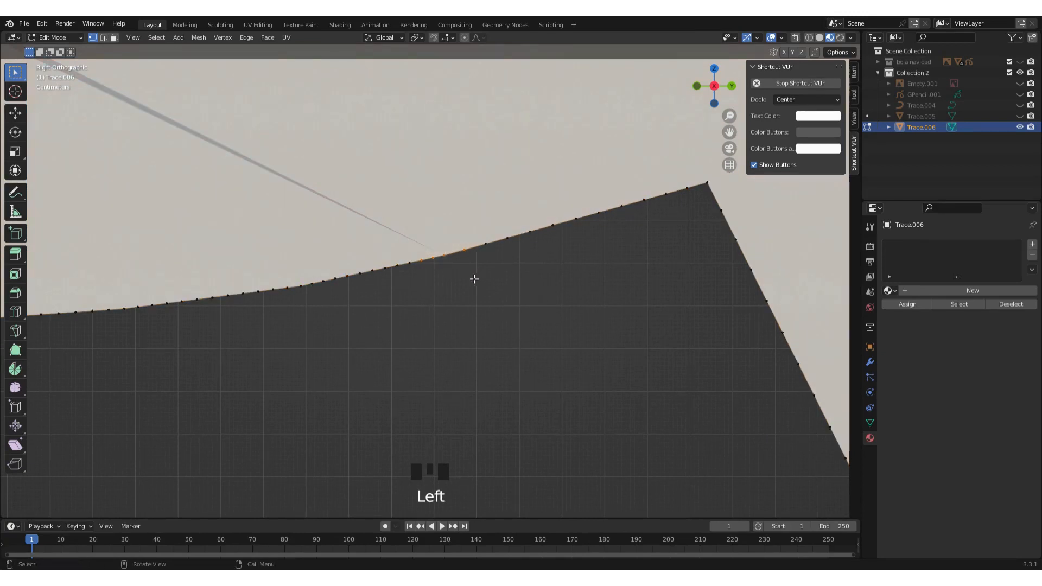
{"action": "key", "text": "x"}
{"action": "left_click", "coordinate": [414, 285]}
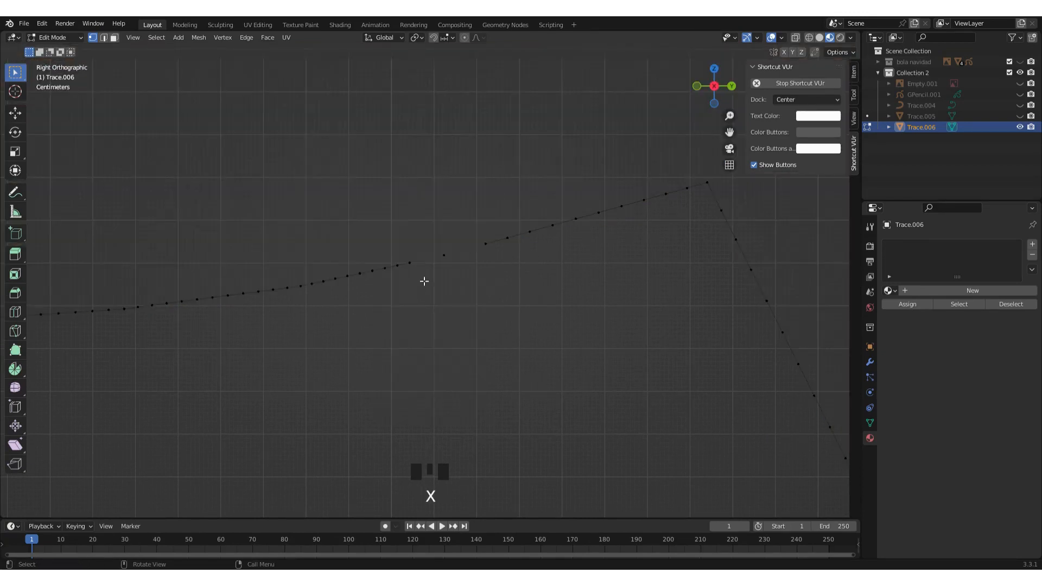
Delete the stray vertex in the new outline gap with X-ray on, and turn X-ray off again
{"action": "left_click", "coordinate": [794, 40]}
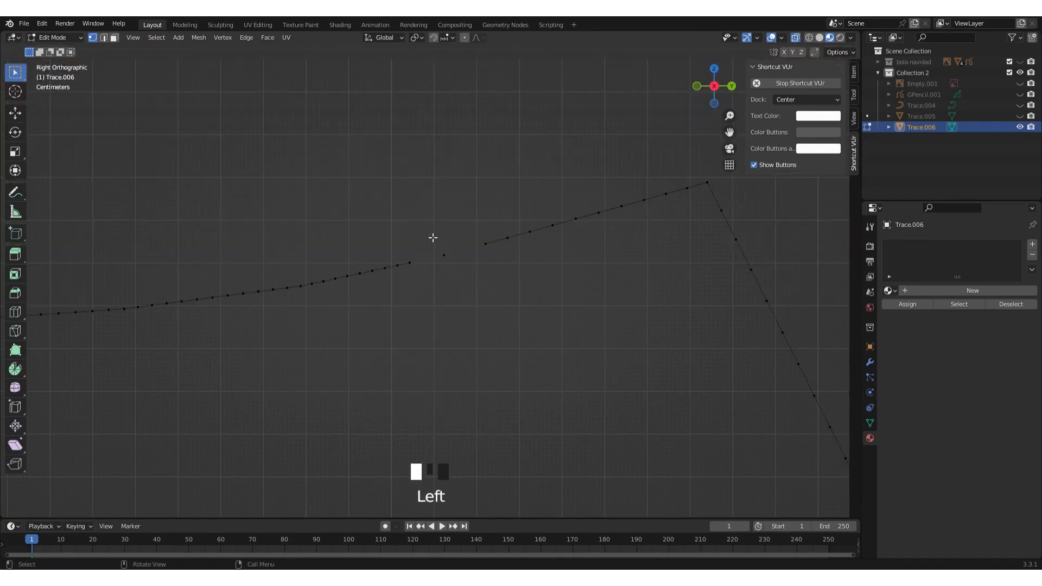
{"action": "left_click", "coordinate": [456, 275]}
{"action": "key", "text": "x"}
{"action": "left_click", "coordinate": [455, 273]}
{"action": "left_click", "coordinate": [794, 38]}
Join the two open ends of the outline with an edge and fill the closed loop with a face
{"action": "left_click", "coordinate": [484, 247]}
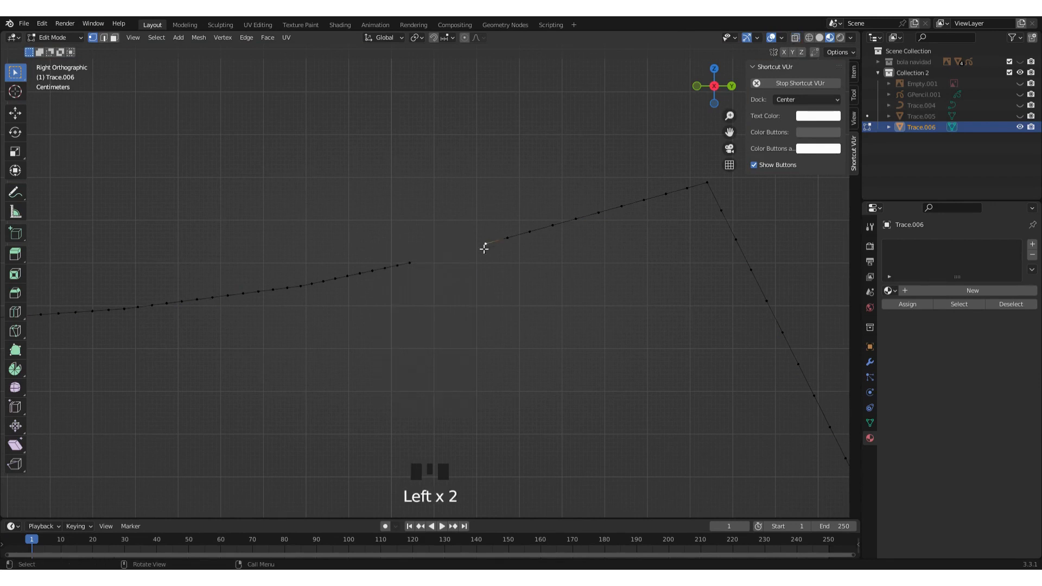
{"action": "left_click", "coordinate": [420, 264], "text": "shift"}
{"action": "key", "text": "f"}
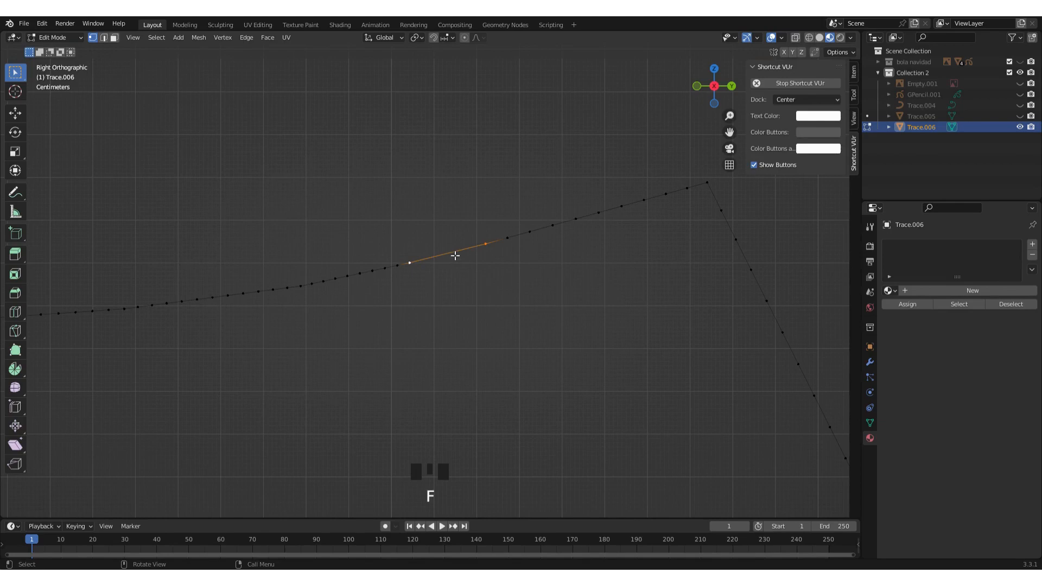
{"action": "left_click", "coordinate": [528, 245], "text": "alt"}
{"action": "key", "text": "f"}
{"action": "scroll", "coordinate": [528, 245], "scroll_direction": "down", "scroll_amount": 11}
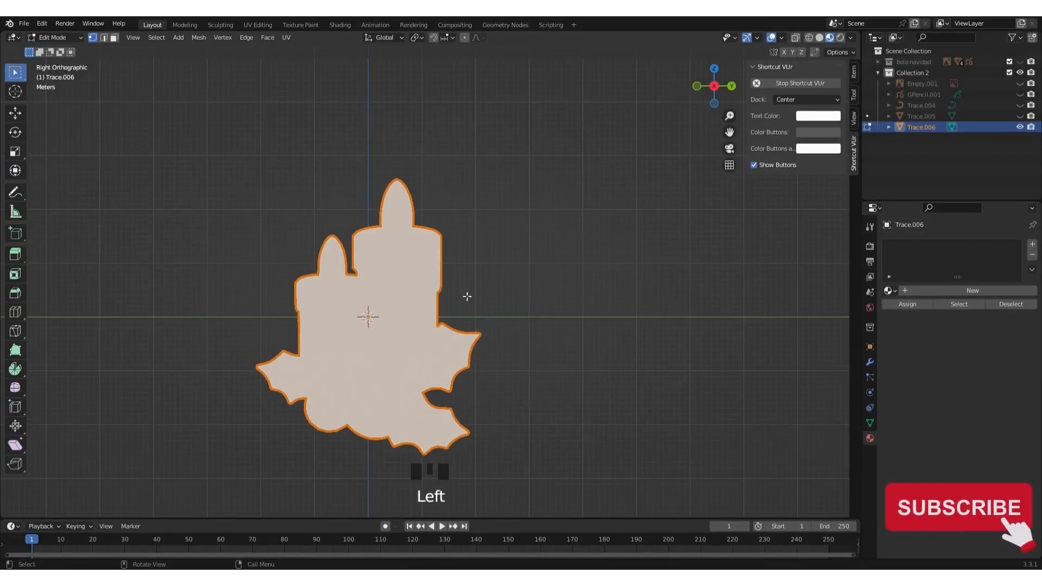
Return to Object Mode and add a Solidify modifier to the silhouette with thickness 3 m and offset 0
{"action": "key", "text": "Tab"}
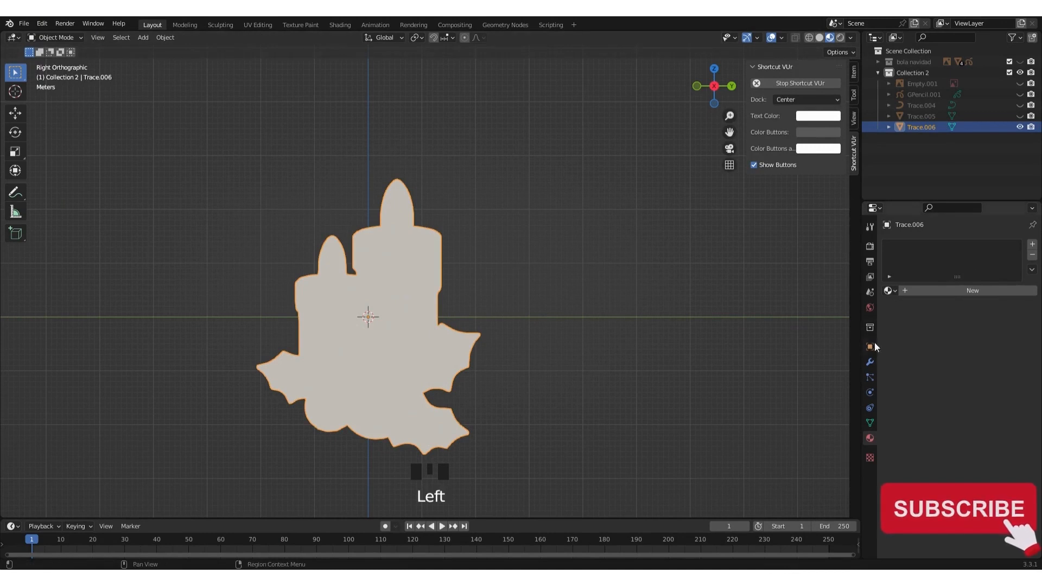
{"action": "left_click", "coordinate": [870, 362]}
{"action": "left_click", "coordinate": [965, 244]}
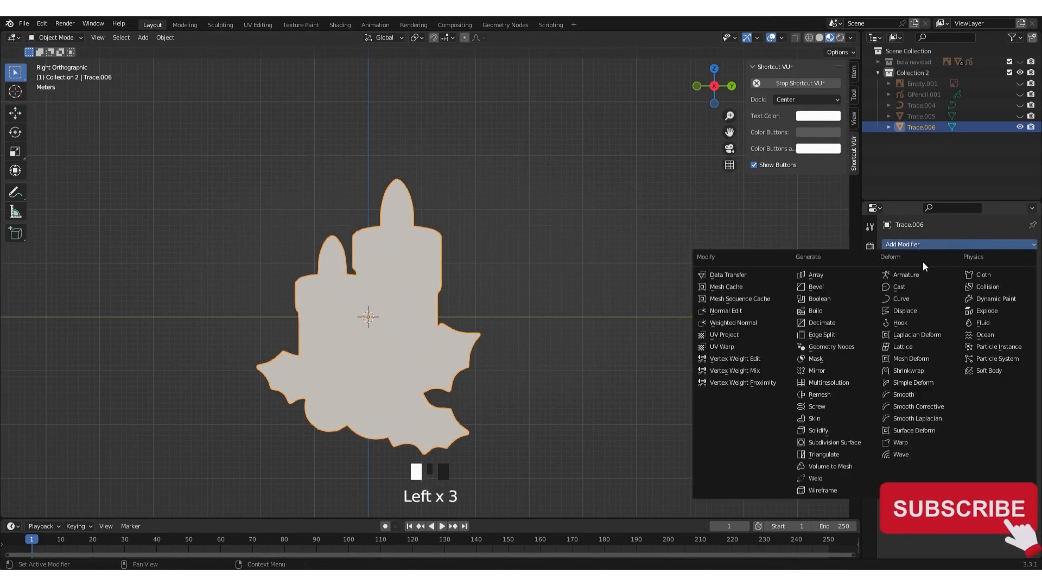
{"action": "left_click", "coordinate": [829, 427]}
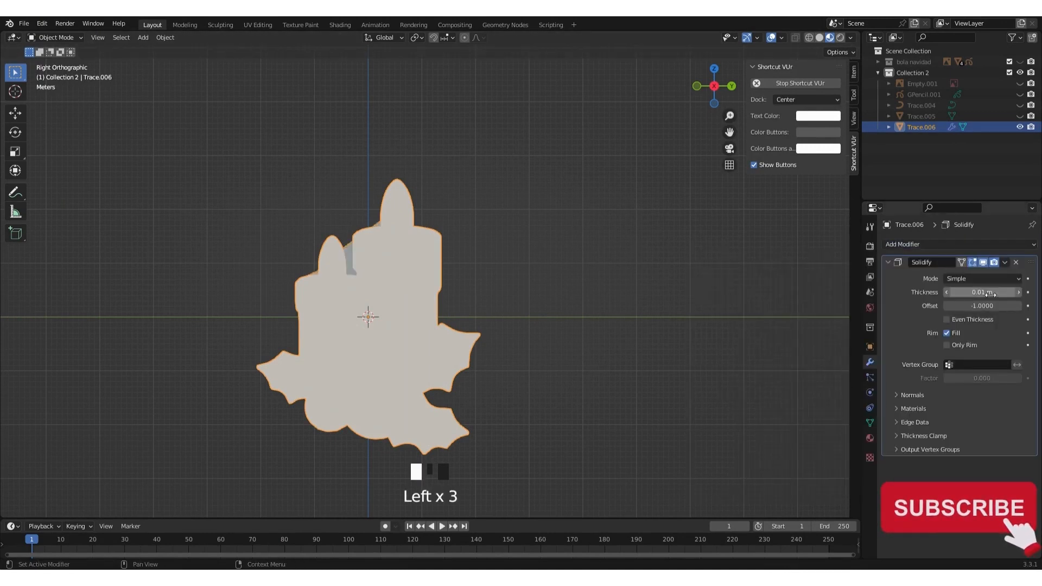
{"action": "left_click", "coordinate": [990, 293]}
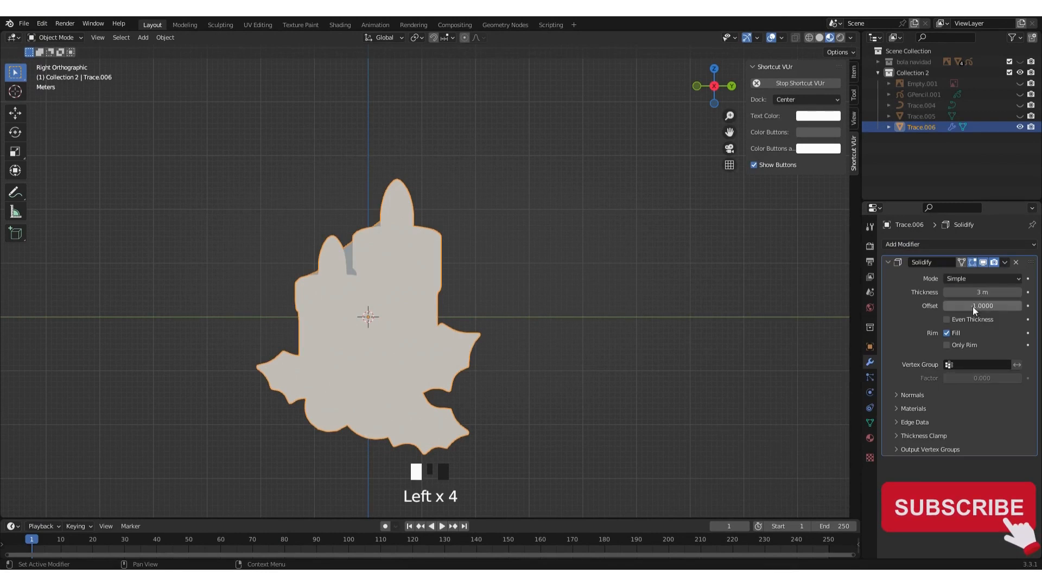
{"action": "left_click", "coordinate": [972, 307]}
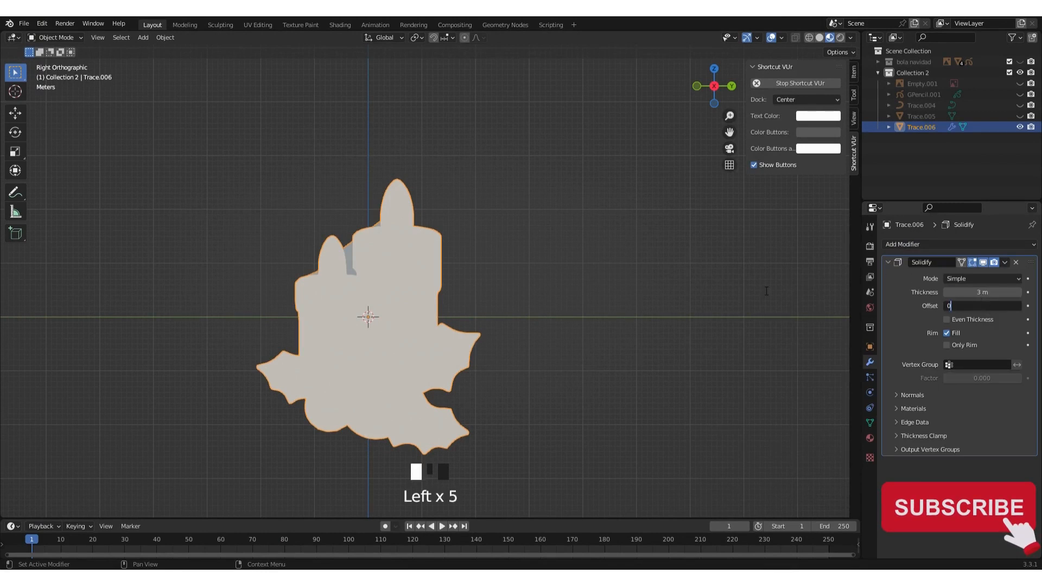
{"action": "key", "text": "Return"}
{"action": "middle_click_drag", "start_coordinate": [453, 334], "coordinate": [643, 405]}
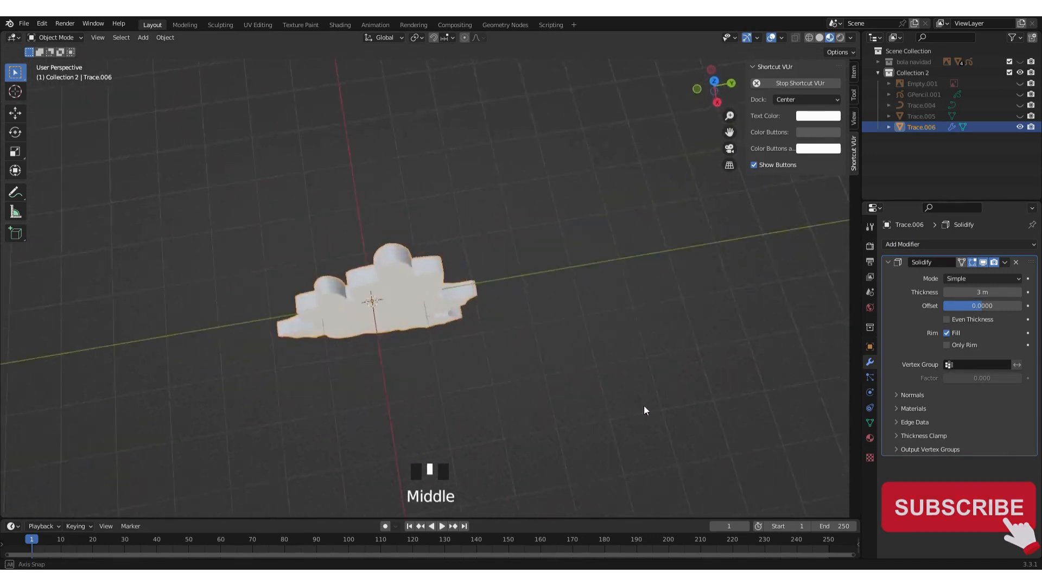
Return to the right orthographic view, hide Trace.006, and show and select the original candle curve Trace.004
{"action": "left_click", "coordinate": [705, 86]}
{"action": "left_click", "coordinate": [1020, 127]}
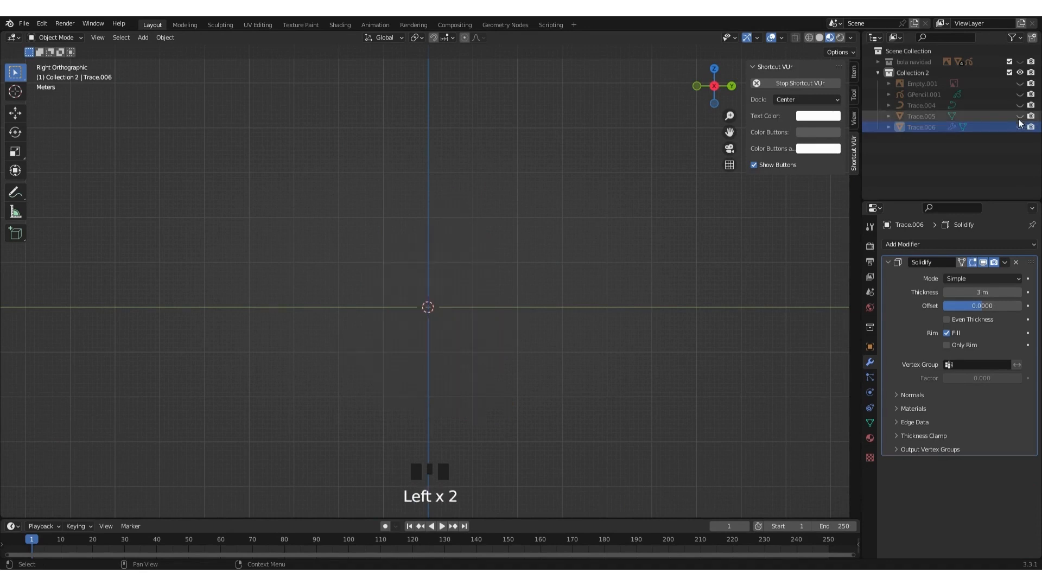
{"action": "left_click", "coordinate": [1019, 106]}
{"action": "left_click", "coordinate": [462, 270]}
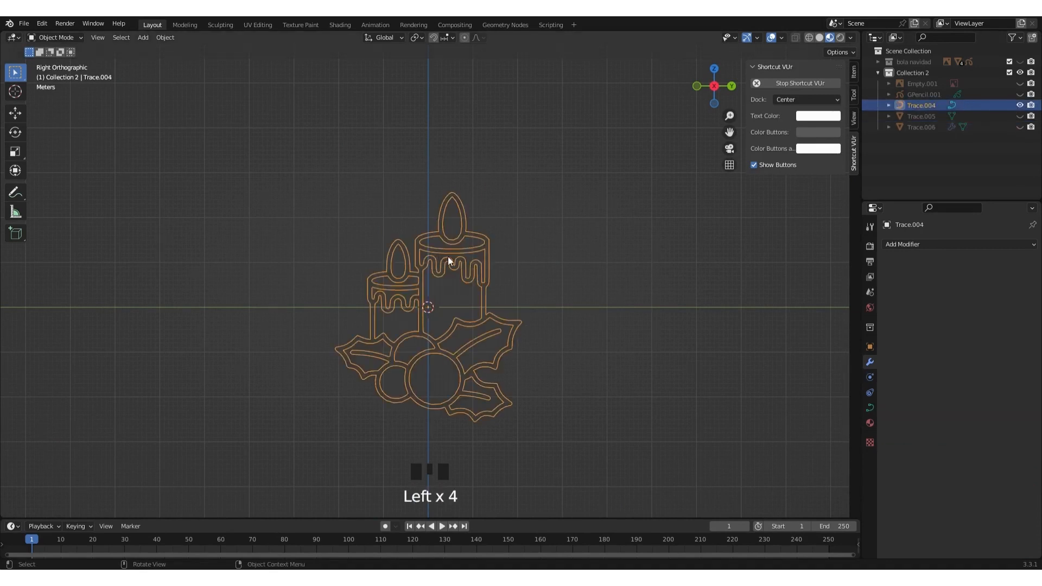
Set the Extrude value of the candle curve Trace.004 to 0.35 m in its geometry settings
{"action": "left_click", "coordinate": [871, 409]}
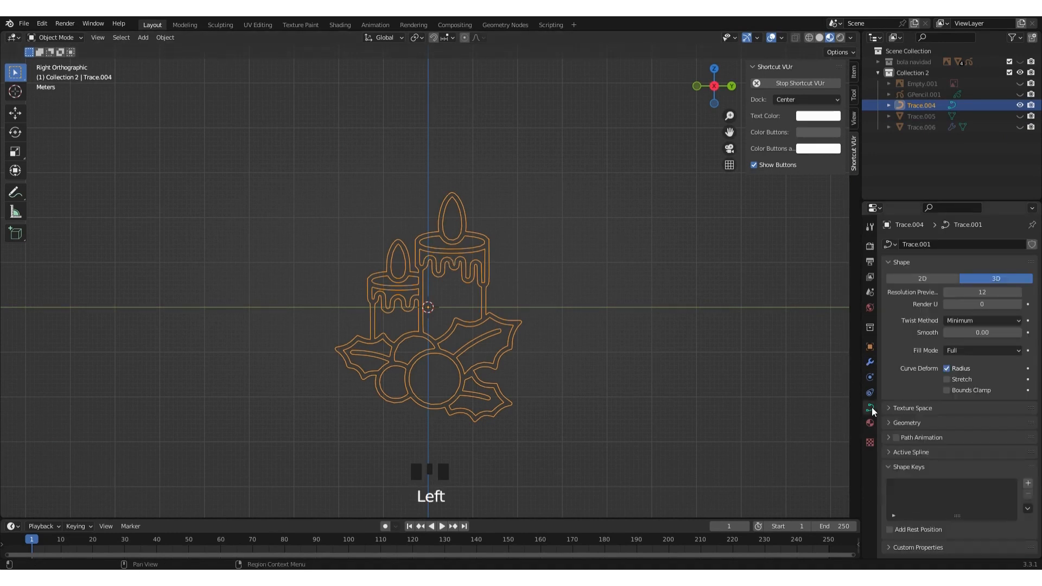
{"action": "left_click", "coordinate": [890, 423]}
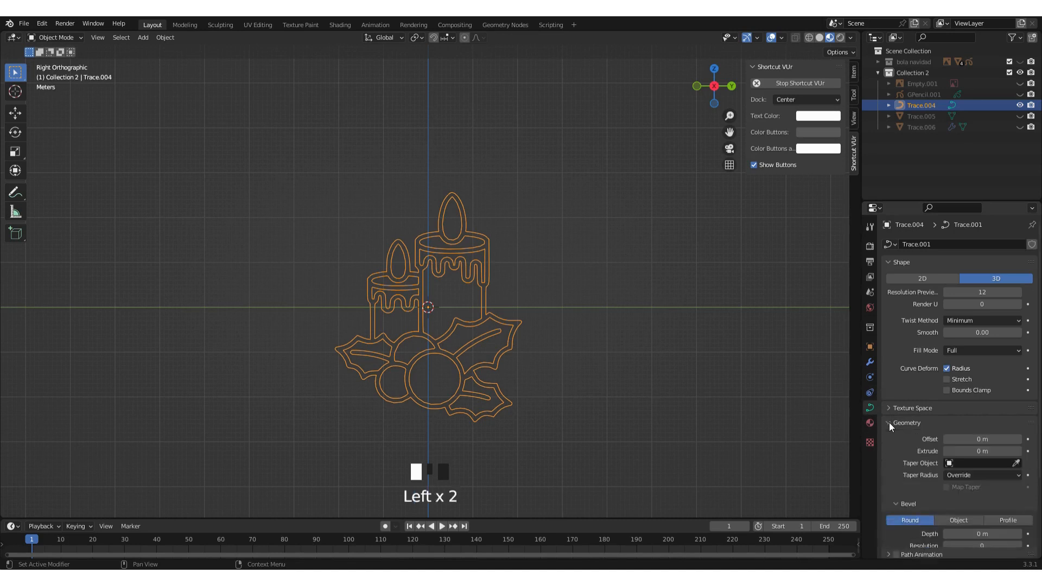
{"action": "scroll", "coordinate": [940, 389], "scroll_direction": "down", "scroll_amount": 4}
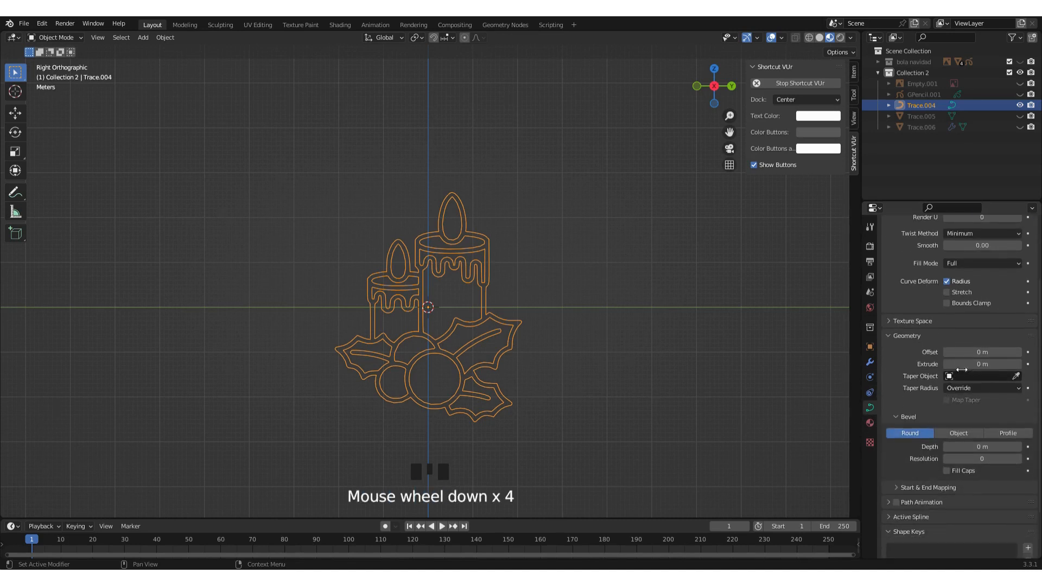
{"action": "left_click_drag", "start_coordinate": [977, 367], "coordinate": [1009, 366]}
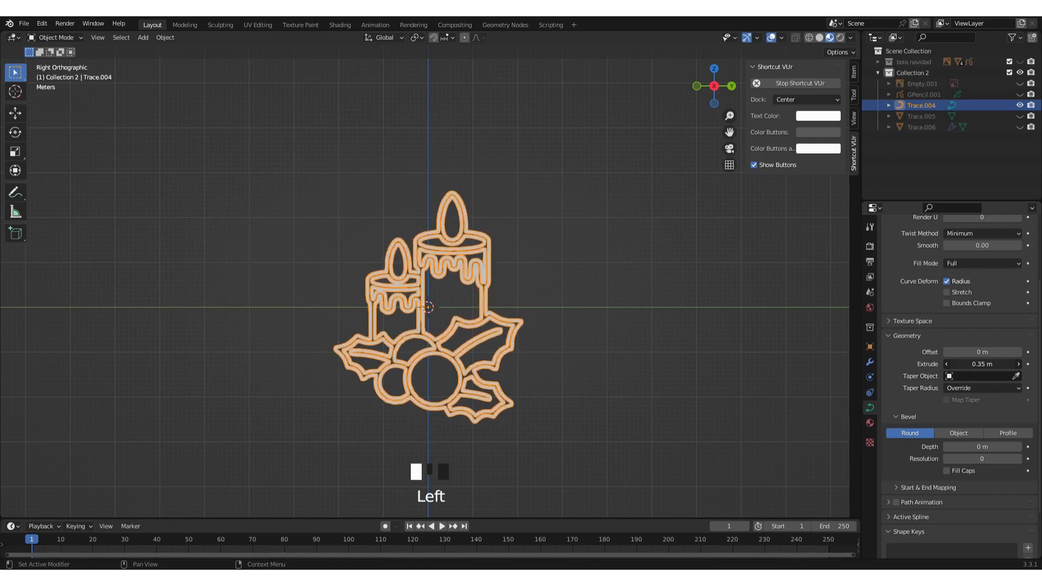
{"action": "middle_click_drag", "start_coordinate": [447, 304], "coordinate": [539, 298]}
{"action": "scroll", "coordinate": [586, 320], "scroll_direction": "up", "scroll_amount": 3}
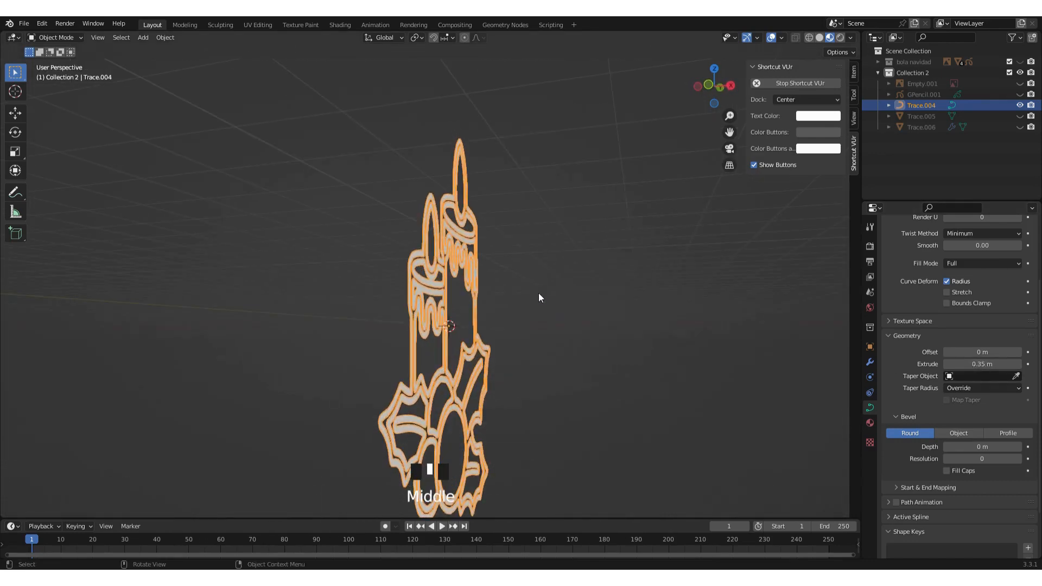
{"action": "mouse_move", "coordinate": [977, 351]}
{"action": "left_mouse_down"}
{"action": "mouse_move", "coordinate": [990, 351]}
{"action": "mouse_move", "coordinate": [976, 352]}
{"action": "left_mouse_up"}
Add a Solidify modifier to the candle curve Trace.004 with thickness 2 m and offset 0
{"action": "left_click", "coordinate": [870, 362]}
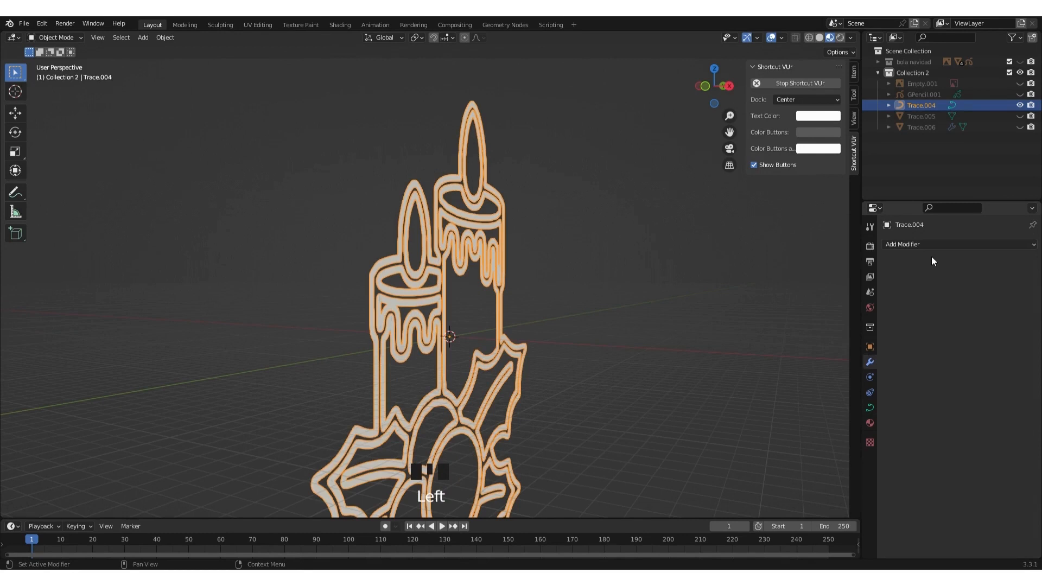
{"action": "left_click", "coordinate": [936, 245]}
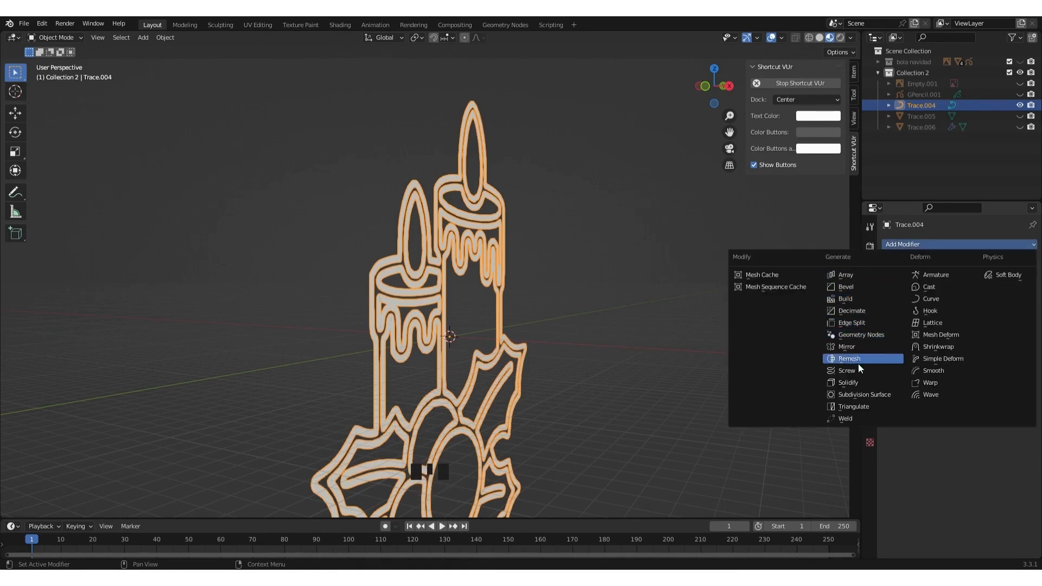
{"action": "left_click", "coordinate": [861, 382]}
{"action": "left_click", "coordinate": [972, 296]}
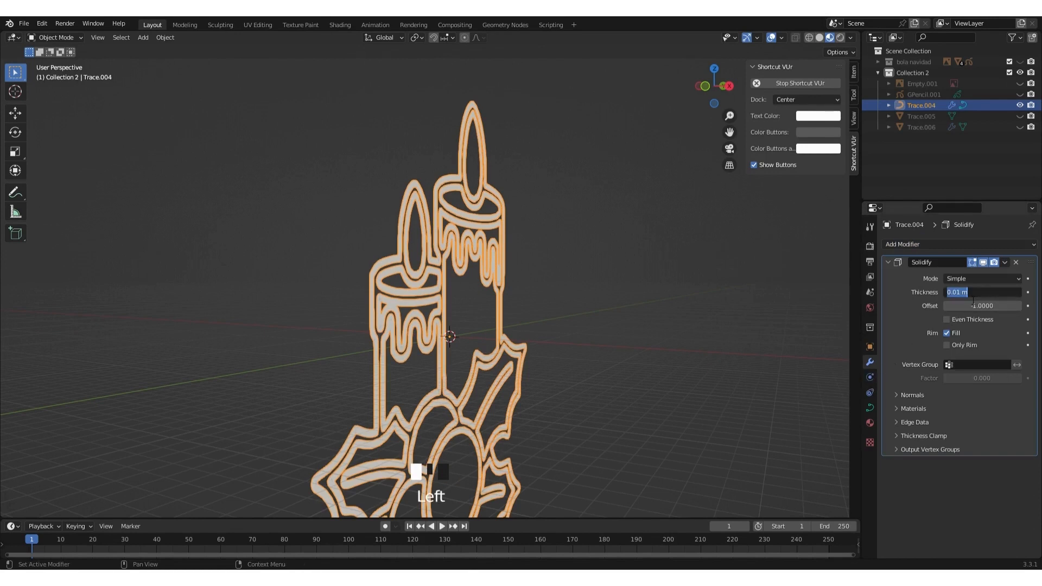
{"action": "type", "text": "2"}
{"action": "key", "text": "Return"}
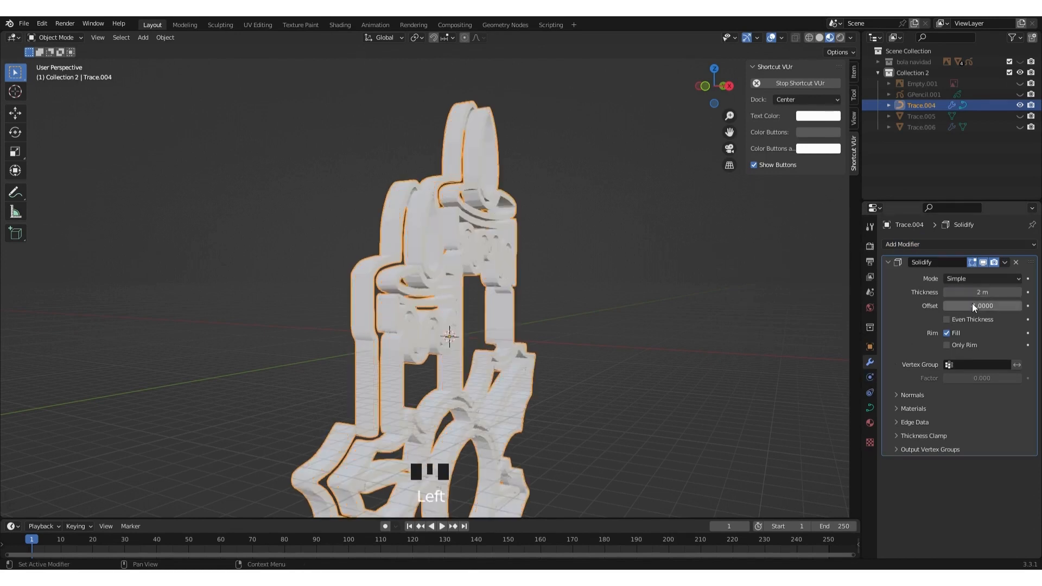
{"action": "left_click", "coordinate": [1007, 306]}
{"action": "type", "text": "0"}
{"action": "key", "text": "Return"}
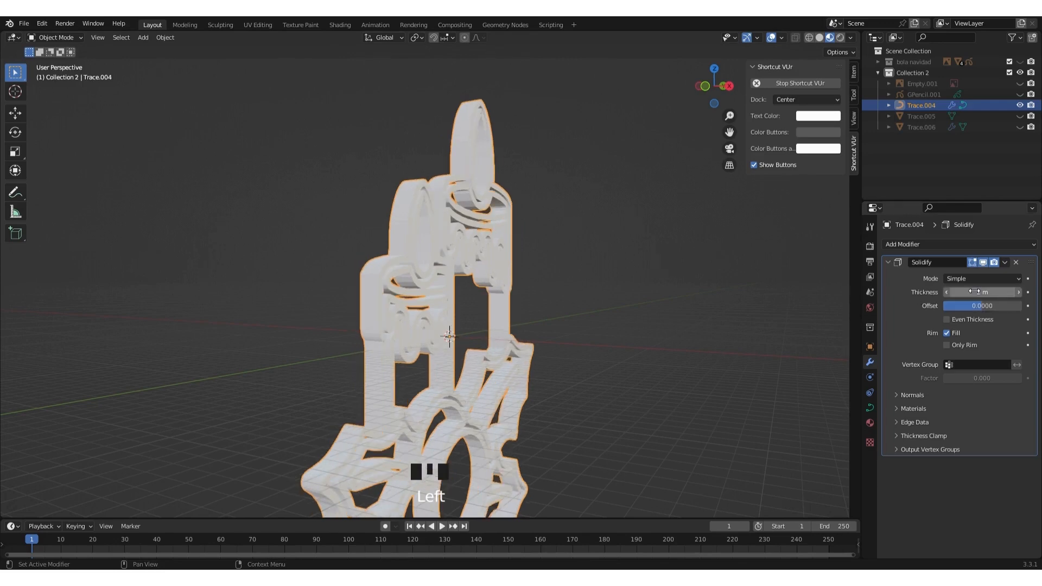
Set the Solidify thickness of the candle curve Trace.004 to 3 m
{"action": "middle_click_drag", "start_coordinate": [760, 281], "coordinate": [629, 330]}
{"action": "left_click", "coordinate": [1004, 293]}
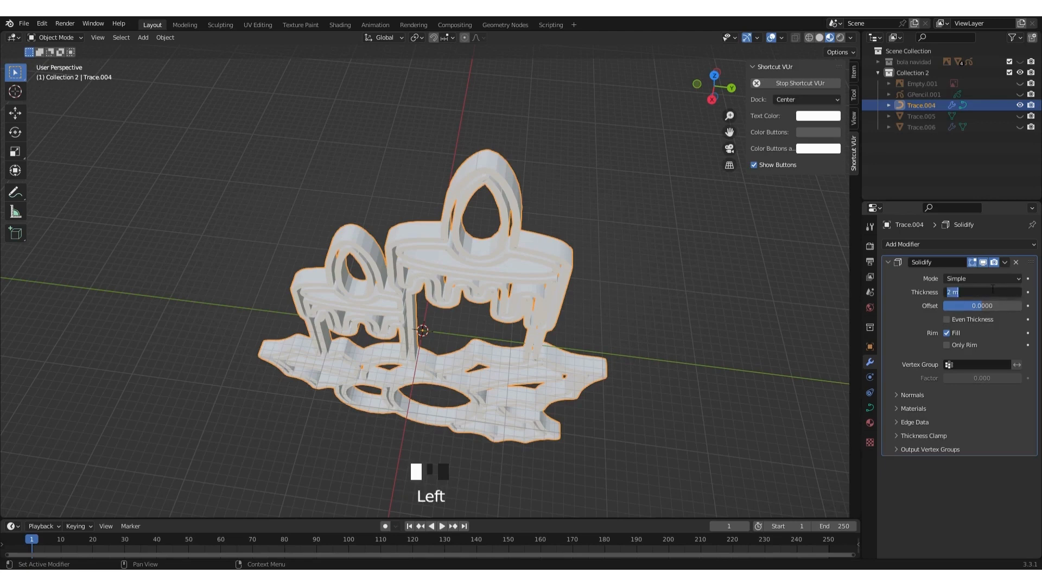
{"action": "key", "text": "Return"}
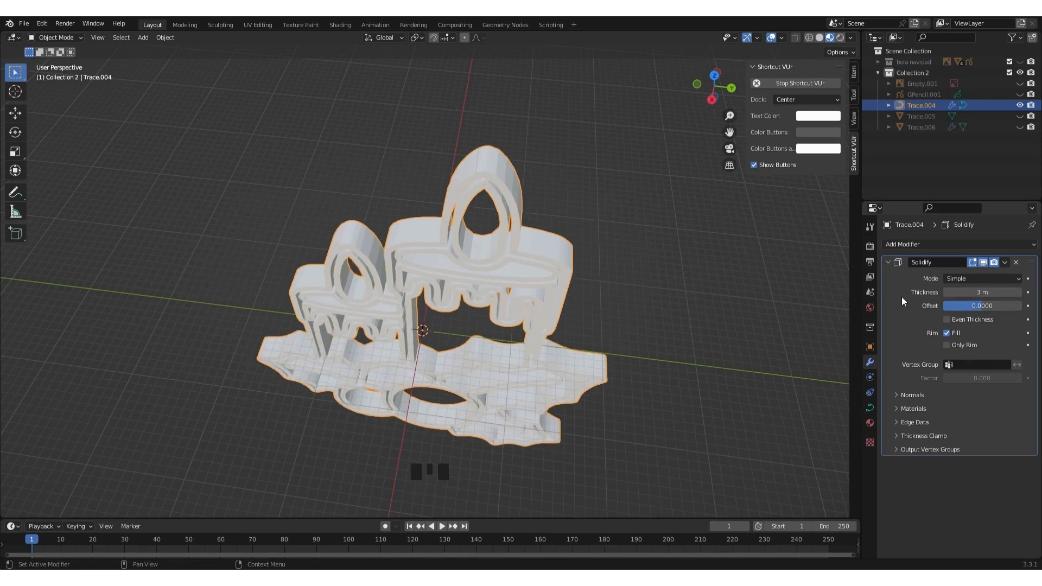
{"action": "middle_click_drag", "start_coordinate": [561, 314], "coordinate": [627, 237]}
{"action": "scroll", "coordinate": [612, 298], "scroll_direction": "down", "scroll_amount": 3}
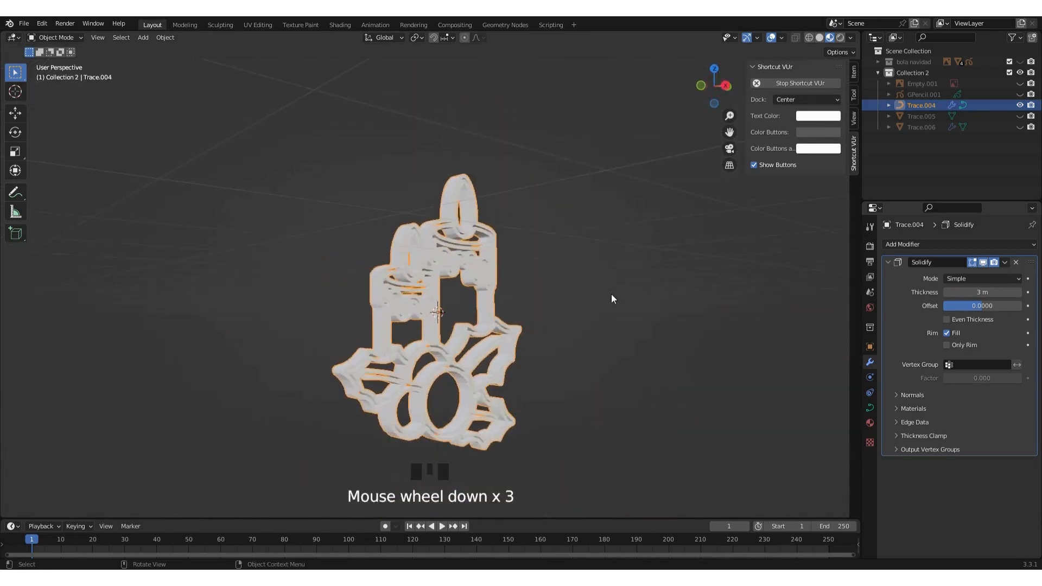
{"action": "middle_click_drag", "start_coordinate": [611, 297], "coordinate": [576, 305]}
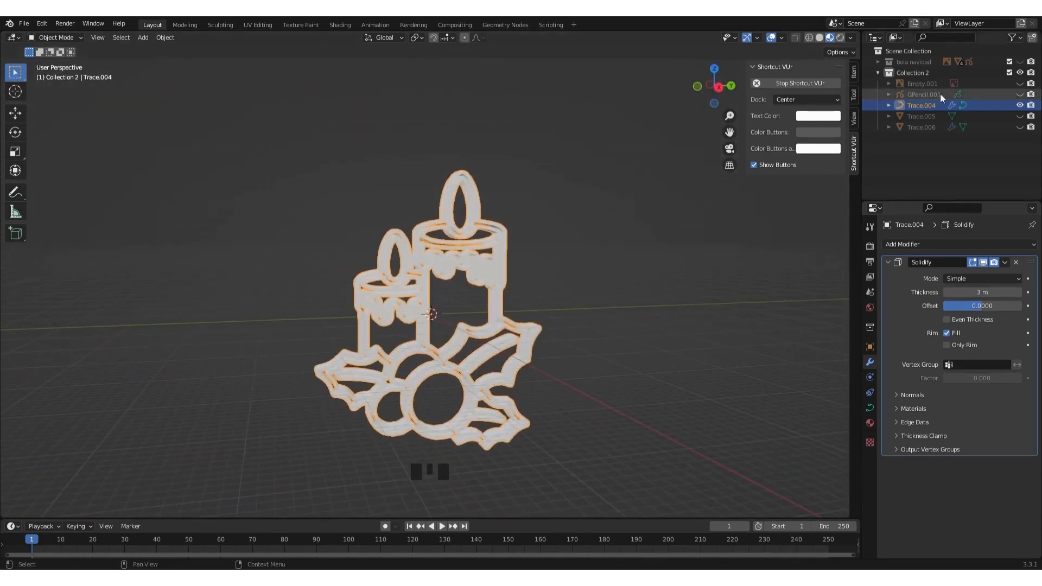
Show the filled silhouette Trace.006 again and set its Solidify thickness to 2 m
{"action": "left_click", "coordinate": [1020, 127]}
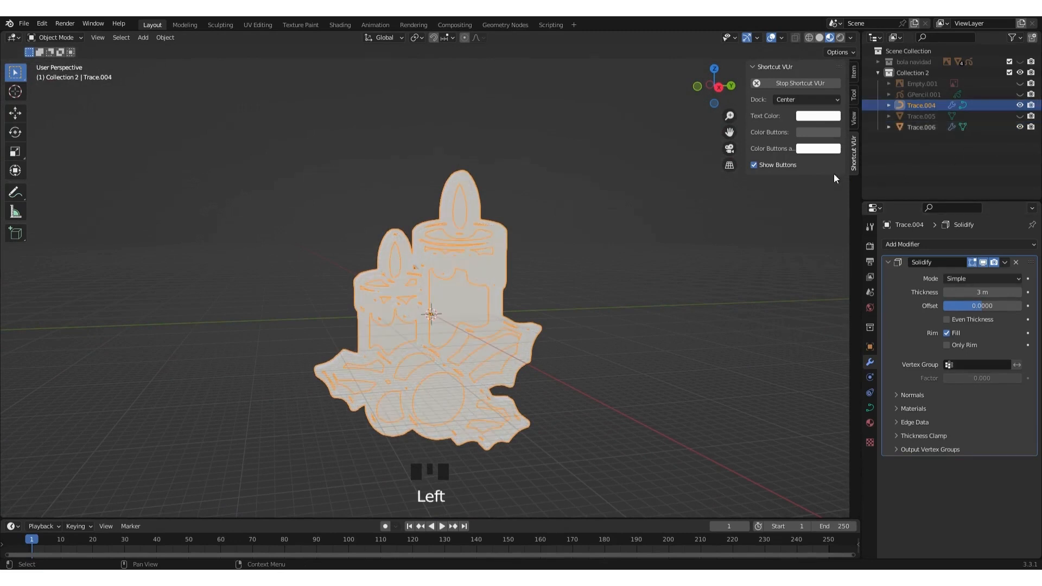
{"action": "left_click", "coordinate": [444, 290]}
{"action": "left_click", "coordinate": [997, 290]}
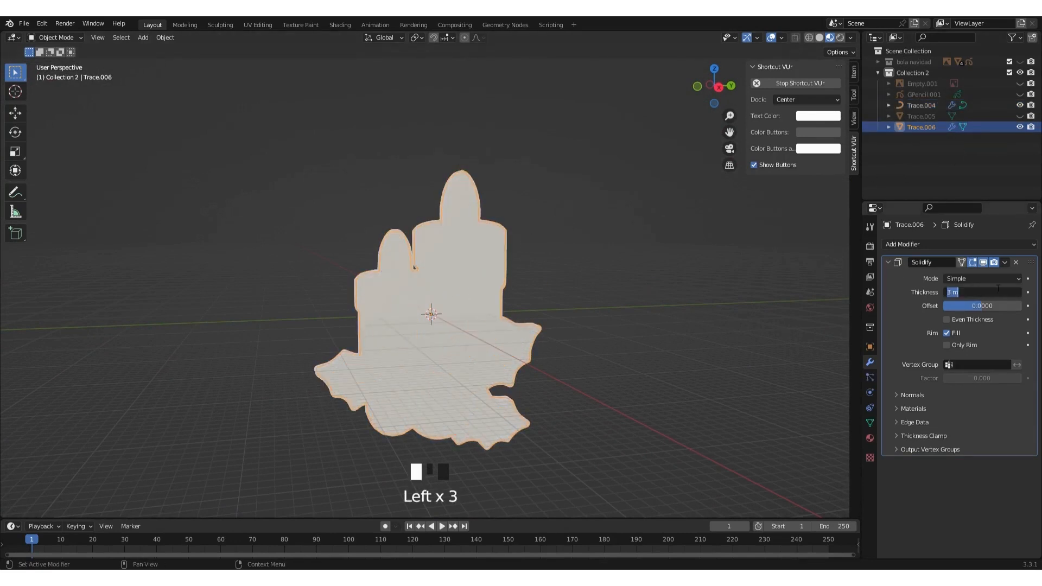
{"action": "key", "text": "Return"}
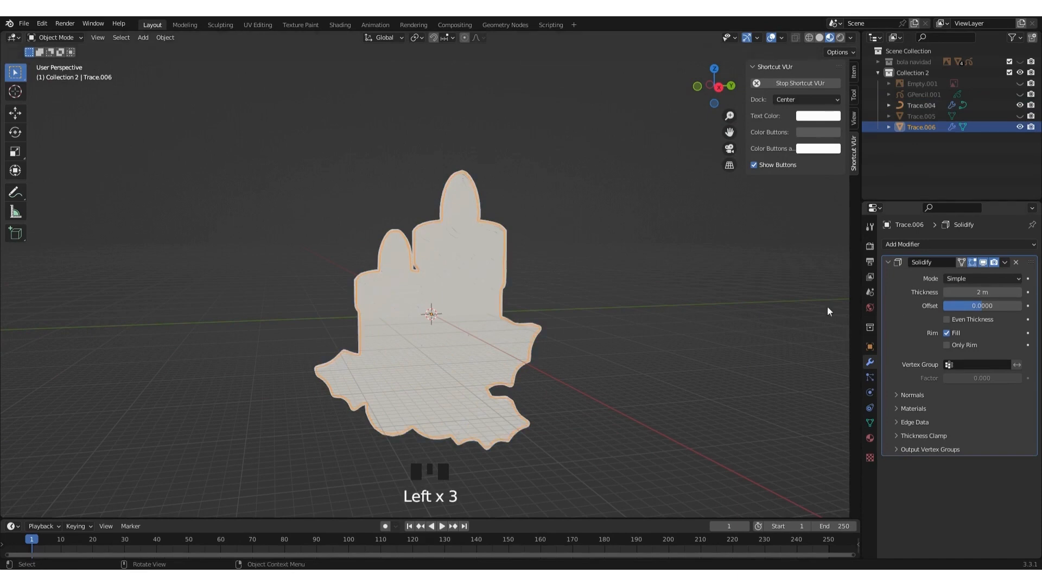
Give the silhouette Trace.006 a new material with a saturated yellow base color, about hue 0.173 and saturation 0.999
{"action": "middle_click_drag", "start_coordinate": [585, 282], "coordinate": [542, 235]}
{"action": "scroll", "coordinate": [494, 266], "scroll_direction": "up", "scroll_amount": 3}
{"action": "left_click", "coordinate": [474, 241]}
{"action": "mouse_move", "coordinate": [468, 254]}
{"action": "middle_mouse_down"}
{"action": "mouse_move", "coordinate": [500, 262]}
{"action": "mouse_move", "coordinate": [500, 250]}
{"action": "middle_mouse_up"}
{"action": "left_click", "coordinate": [500, 183]}
{"action": "scroll", "coordinate": [510, 193], "scroll_direction": "down", "scroll_amount": 2}
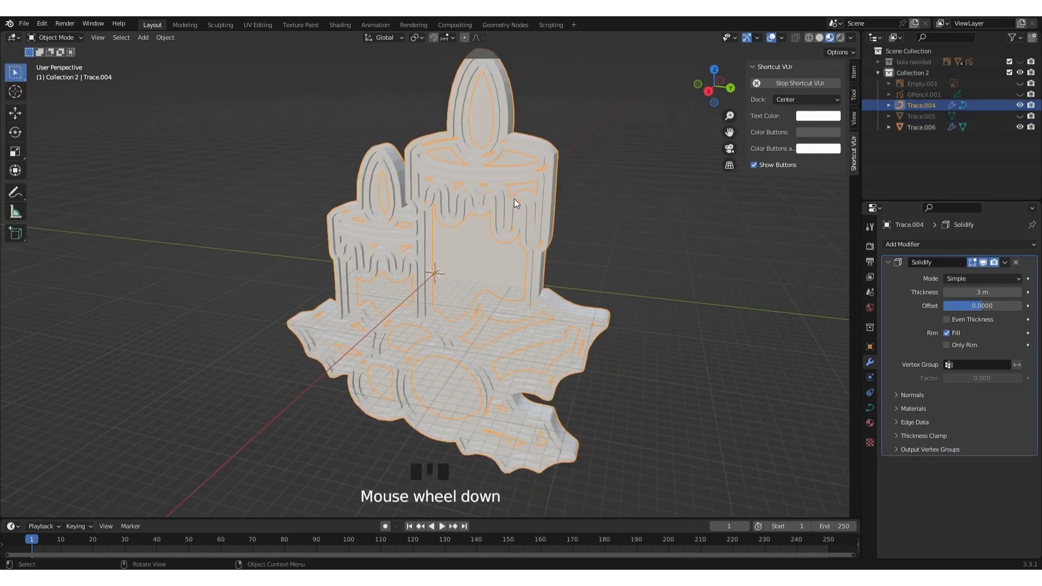
{"action": "left_click", "coordinate": [493, 256]}
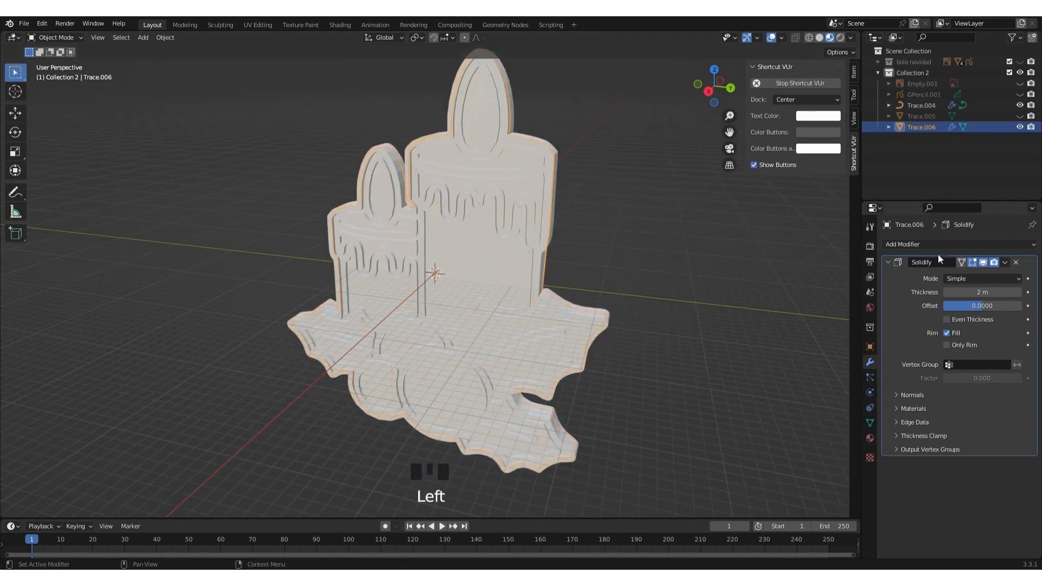
{"action": "left_click", "coordinate": [869, 439]}
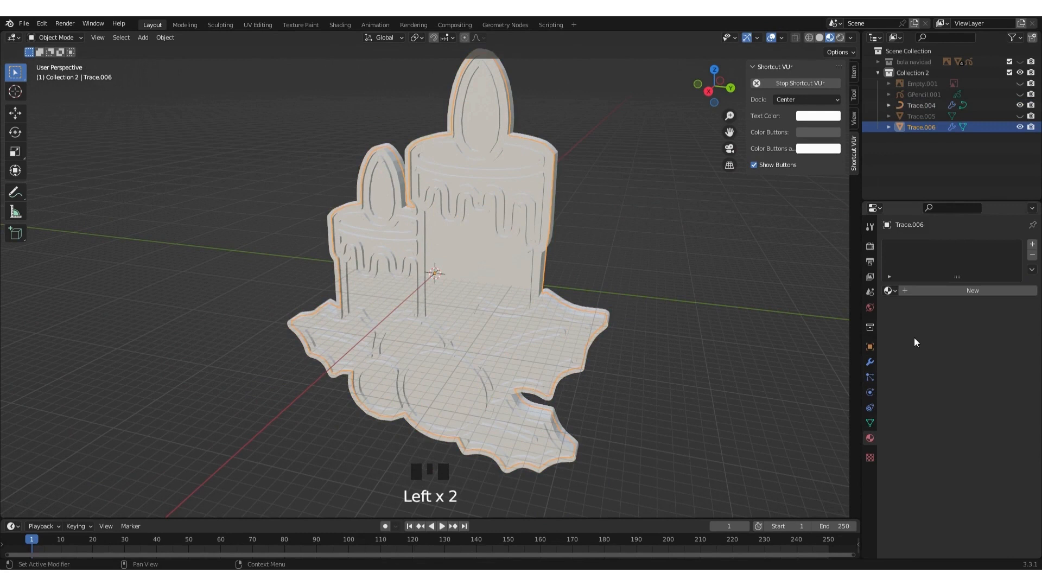
{"action": "left_click", "coordinate": [936, 292]}
{"action": "left_click", "coordinate": [965, 407]}
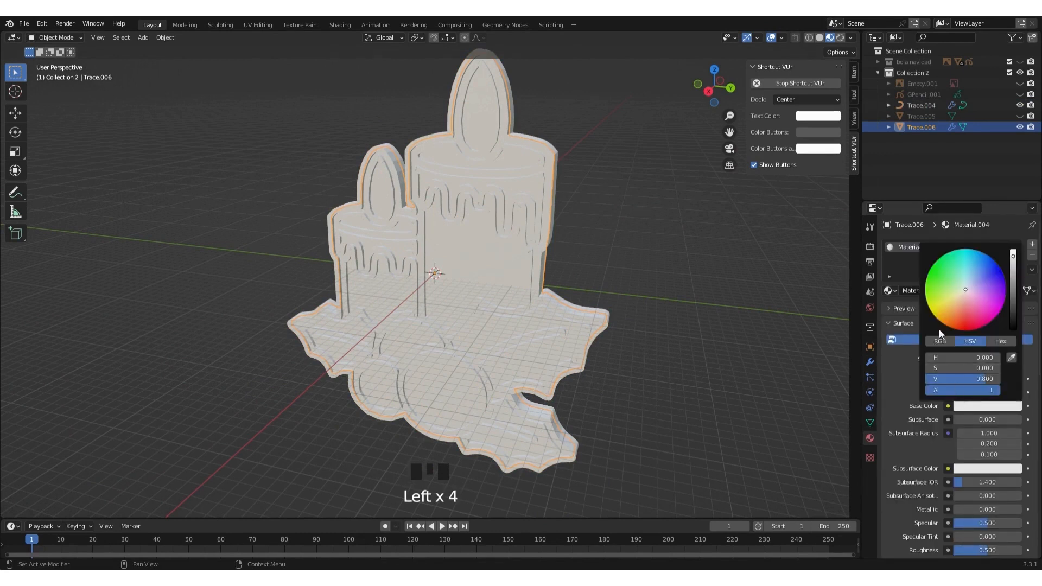
{"action": "left_click", "coordinate": [941, 306]}
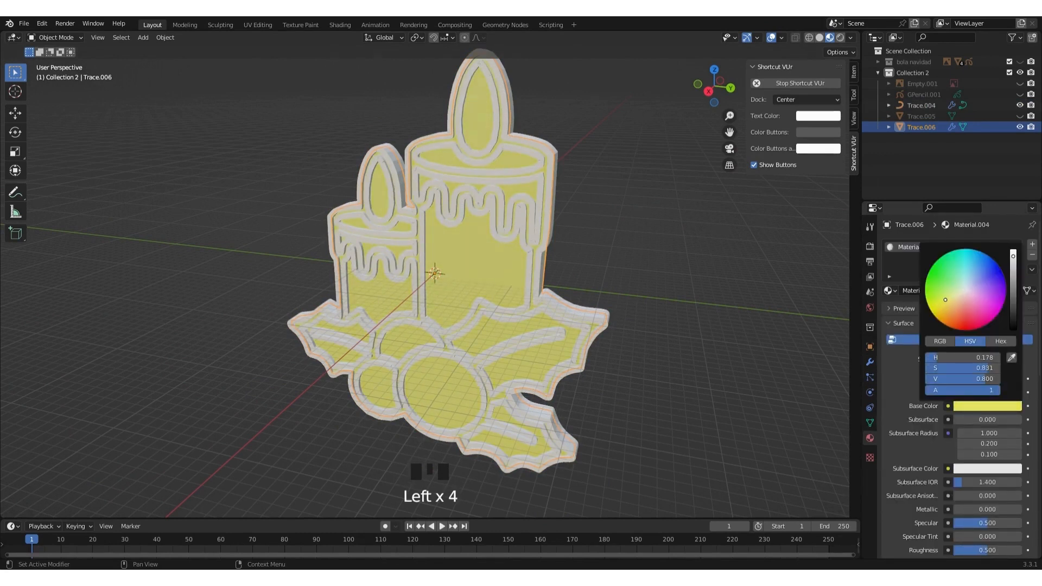
{"action": "left_click_drag", "start_coordinate": [946, 300], "coordinate": [943, 307]}
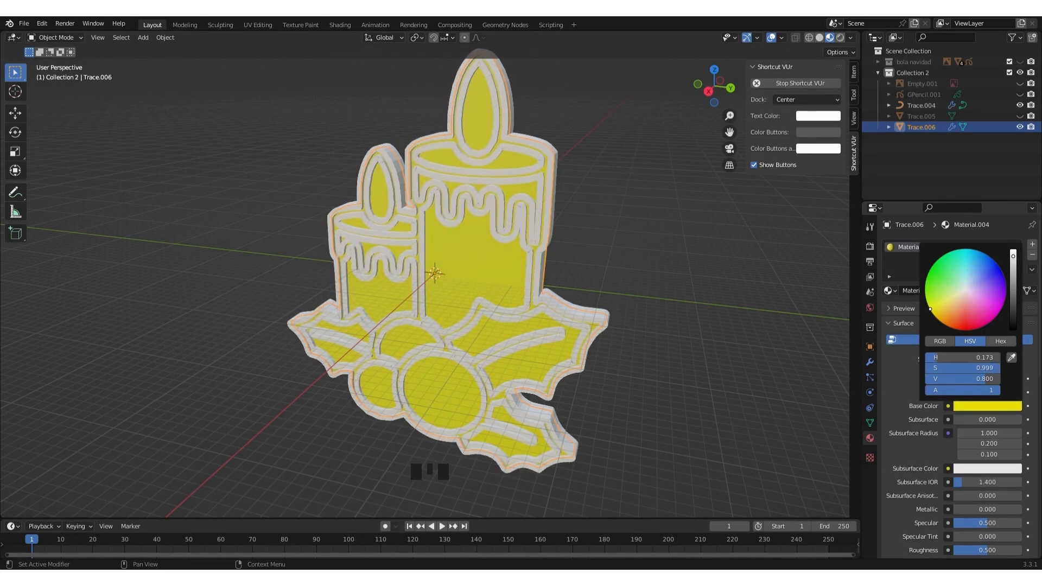
Give the candle outline Trace.004 a new material with a saturated red base color, about hue 0.998 and saturation 0.996
{"action": "left_click", "coordinate": [514, 170]}
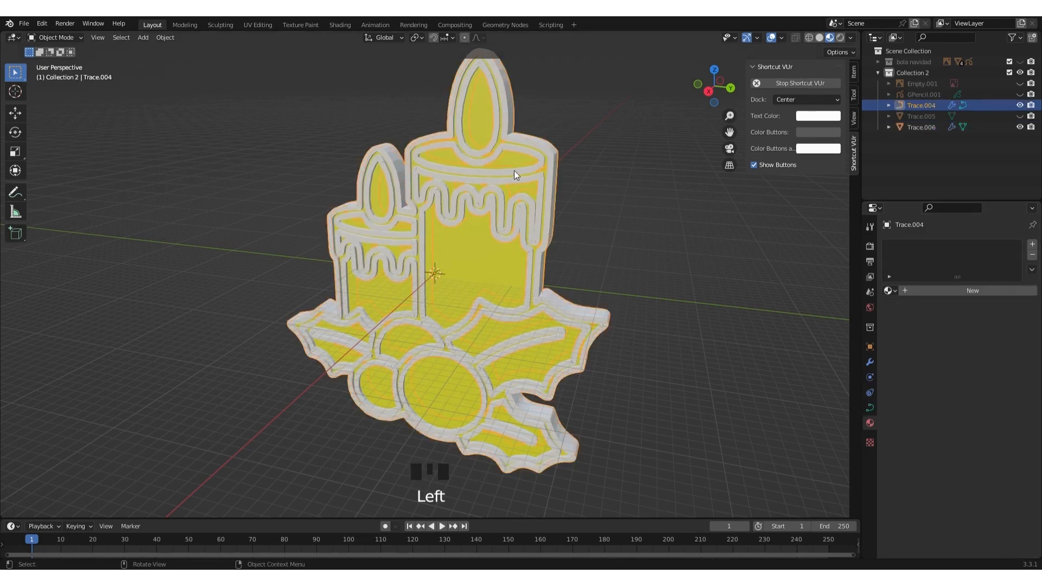
{"action": "left_click", "coordinate": [476, 150]}
{"action": "left_click", "coordinate": [924, 290]}
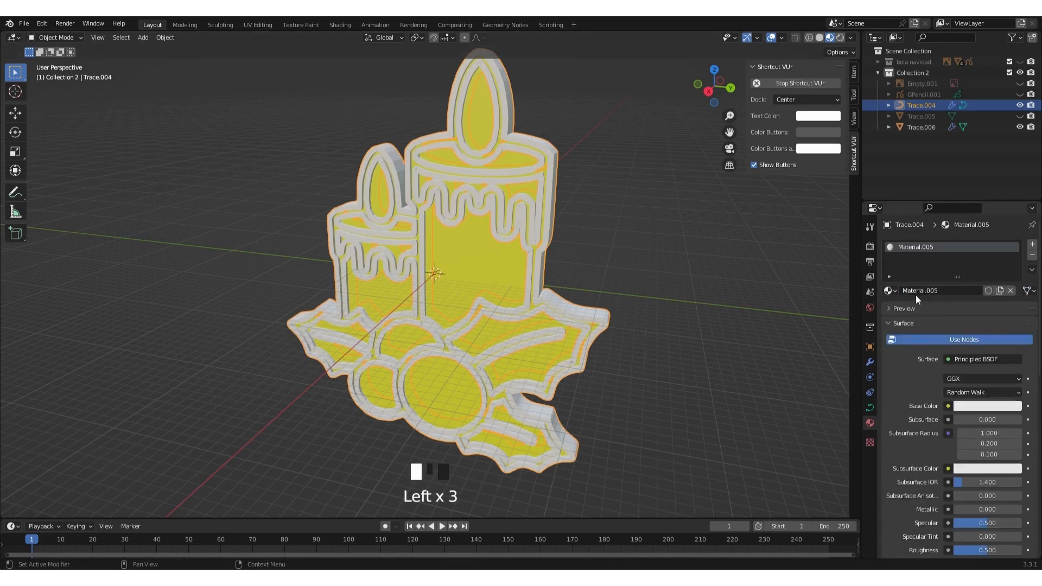
{"action": "left_click", "coordinate": [956, 406]}
{"action": "left_click_drag", "start_coordinate": [966, 288], "coordinate": [970, 330]}
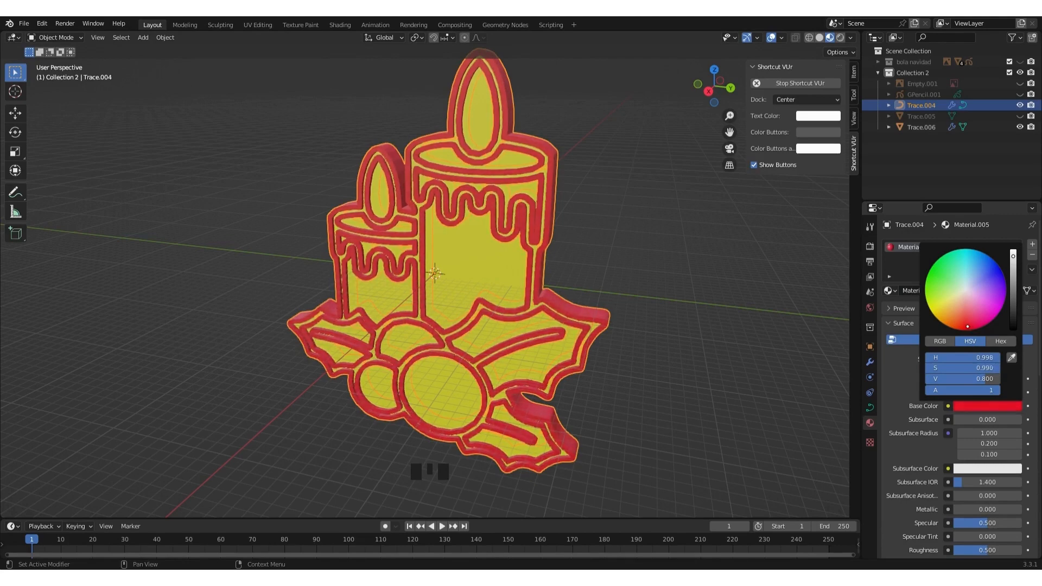
{"action": "left_click", "coordinate": [647, 244]}
Examine the finished candles and the ornament side by side, from the front and in a tilted perspective view
{"action": "mouse_move", "coordinate": [647, 244]}
{"action": "middle_mouse_down"}
{"action": "mouse_move", "coordinate": [594, 283]}
{"action": "mouse_move", "coordinate": [644, 240]}
{"action": "mouse_move", "coordinate": [542, 235]}
{"action": "mouse_move", "coordinate": [510, 252]}
{"action": "mouse_move", "coordinate": [549, 309]}
{"action": "mouse_move", "coordinate": [429, 330]}
{"action": "mouse_move", "coordinate": [451, 282]}
{"action": "mouse_move", "coordinate": [621, 256]}
{"action": "mouse_move", "coordinate": [650, 274]}
{"action": "mouse_move", "coordinate": [425, 309]}
{"action": "mouse_move", "coordinate": [518, 309]}
{"action": "middle_mouse_up"}
{"action": "scroll", "coordinate": [654, 278], "scroll_direction": "down", "scroll_amount": 3}
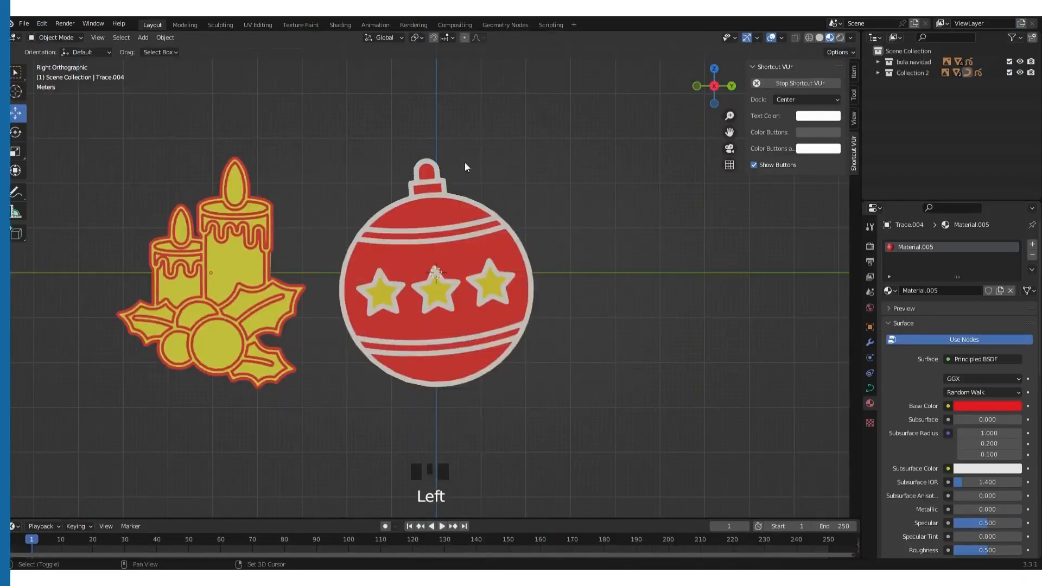
{"action": "middle_click_drag", "start_coordinate": [465, 163], "coordinate": [540, 177], "text": "shift"}
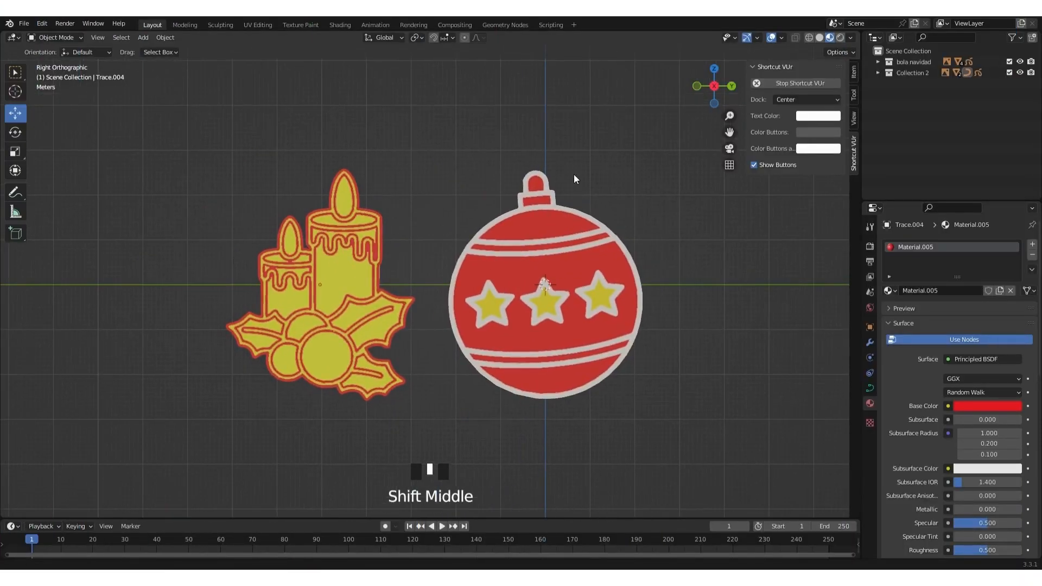
{"action": "left_click", "coordinate": [510, 123]}
{"action": "left_click", "coordinate": [706, 310]}
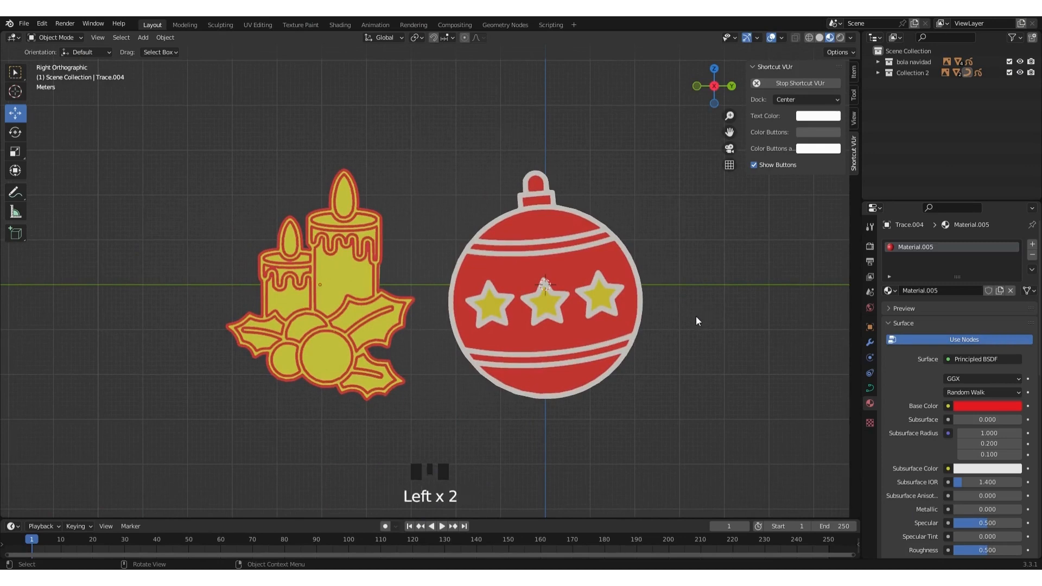
{"action": "middle_click_drag", "start_coordinate": [634, 314], "coordinate": [576, 296]}
{"action": "scroll", "coordinate": [580, 278], "scroll_direction": "up", "scroll_amount": 3}
{"action": "scroll", "coordinate": [577, 301], "scroll_direction": "up", "scroll_amount": 1}
{"action": "scroll", "coordinate": [578, 300], "scroll_direction": "down", "scroll_amount": 2}
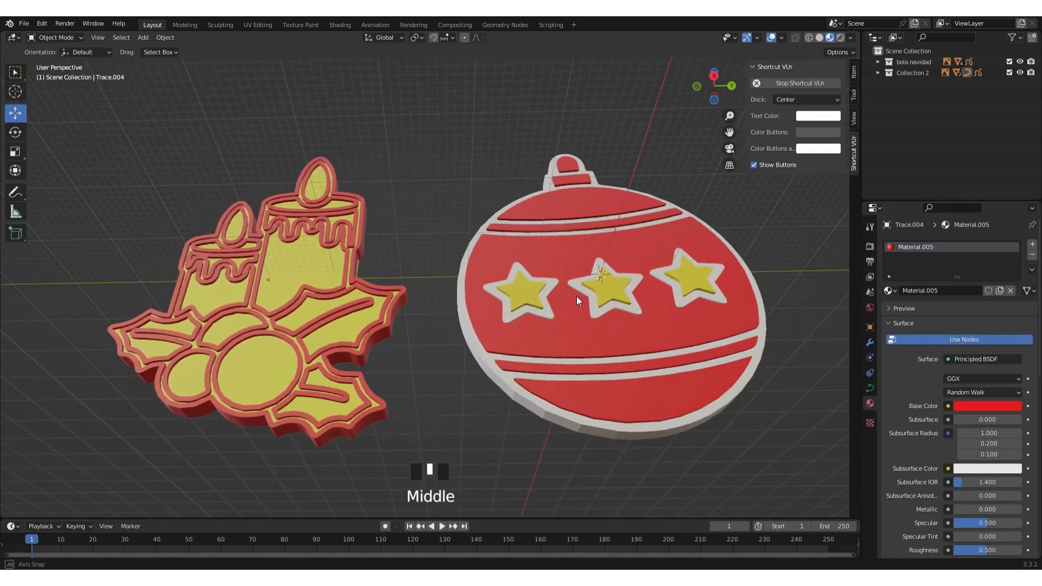
Turn off the viewport gizmos and overlays and collapse the Shortcut VUr settings for a clean view of both models
{"action": "left_click", "coordinate": [747, 37]}
{"action": "left_click", "coordinate": [771, 37]}
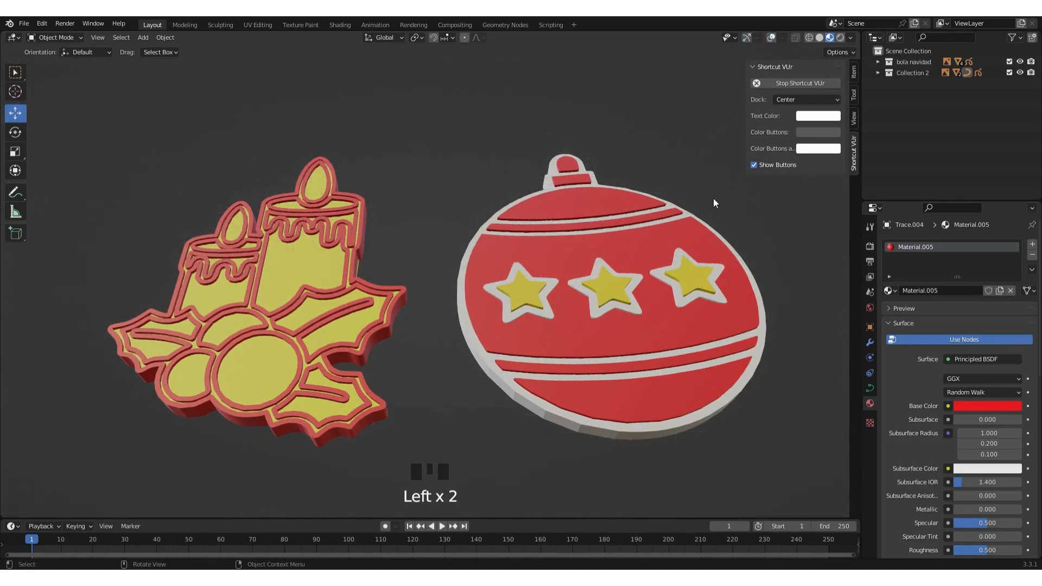
{"action": "left_click", "coordinate": [754, 67]}
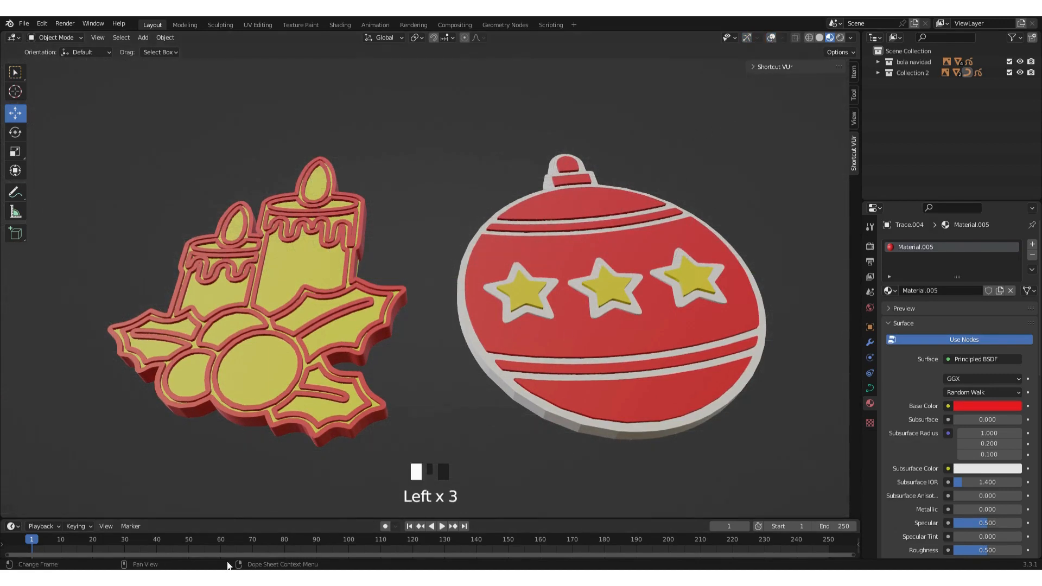